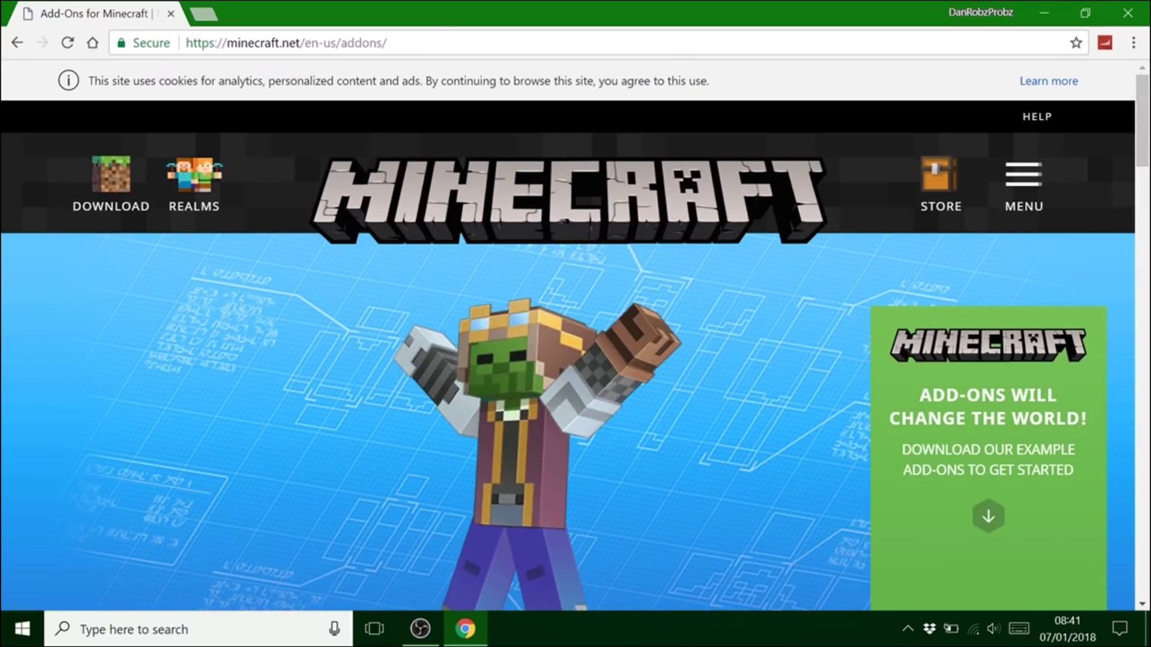
Visit audacityteam.org/download in Chrome and open the Audacity for Windows (2.2.1) download page.
{"action": "left_click_drag", "start_coordinate": [387, 42], "coordinate": [179, 42]}
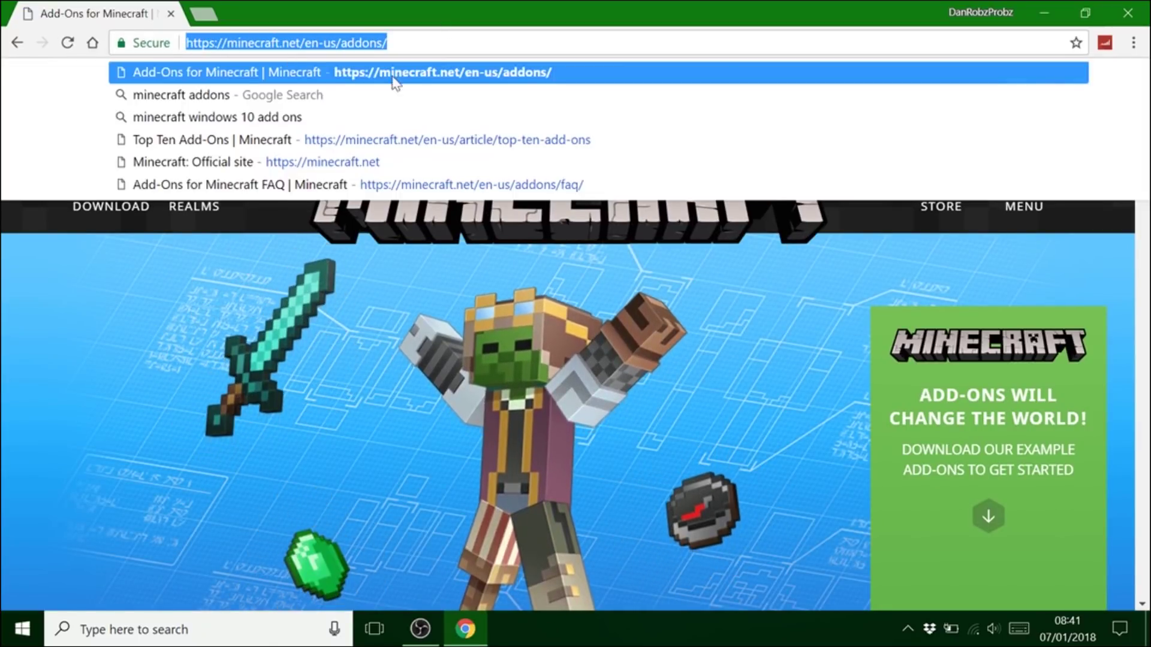
{"action": "left_click", "coordinate": [1138, 246]}
{"action": "left_click_drag", "start_coordinate": [1139, 249], "coordinate": [1140, 466]}
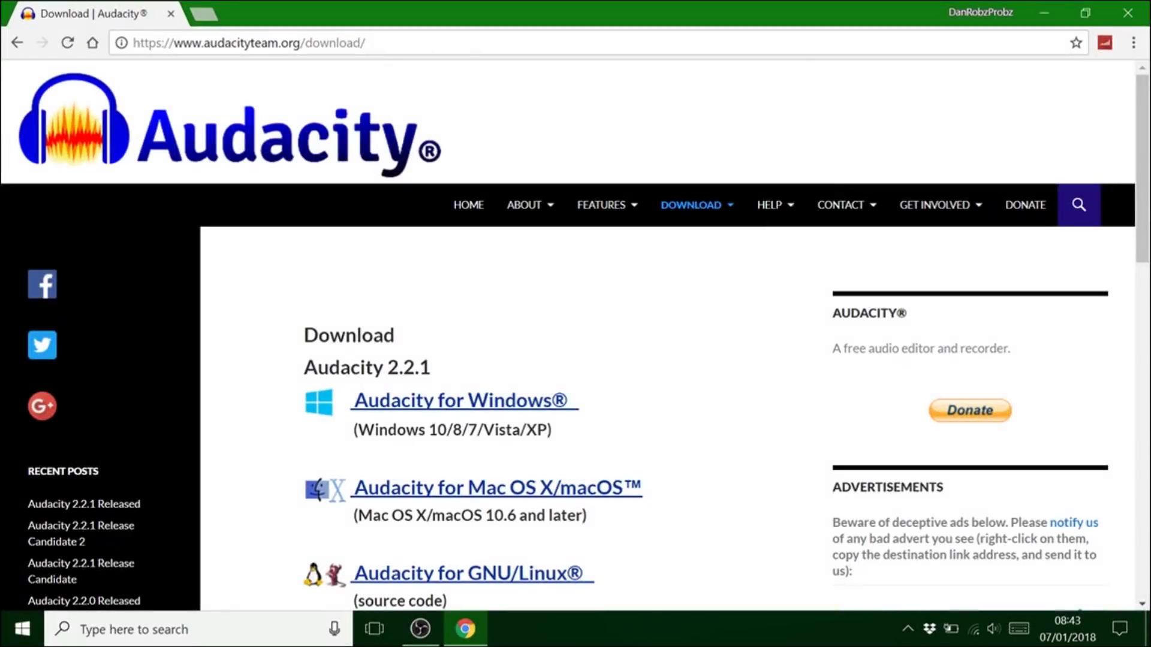
{"action": "left_click_drag", "start_coordinate": [365, 42], "coordinate": [133, 42]}
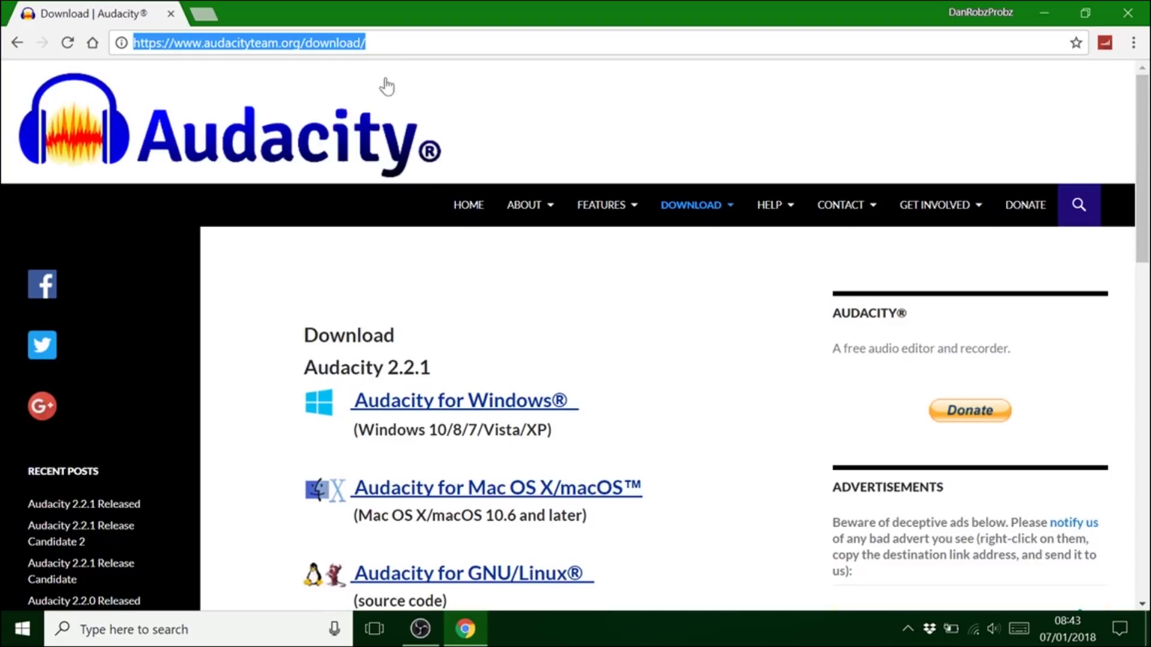
{"action": "scroll", "coordinate": [429, 200], "scroll_direction": "down", "scroll_amount": 1}
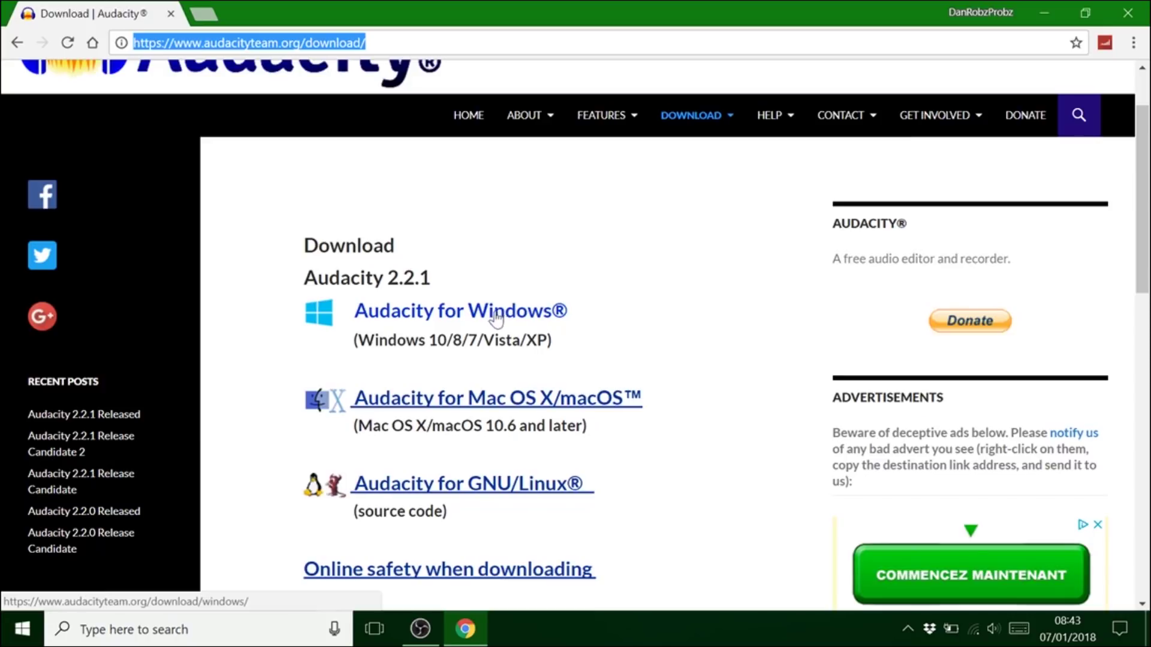
{"action": "left_click", "coordinate": [593, 307]}
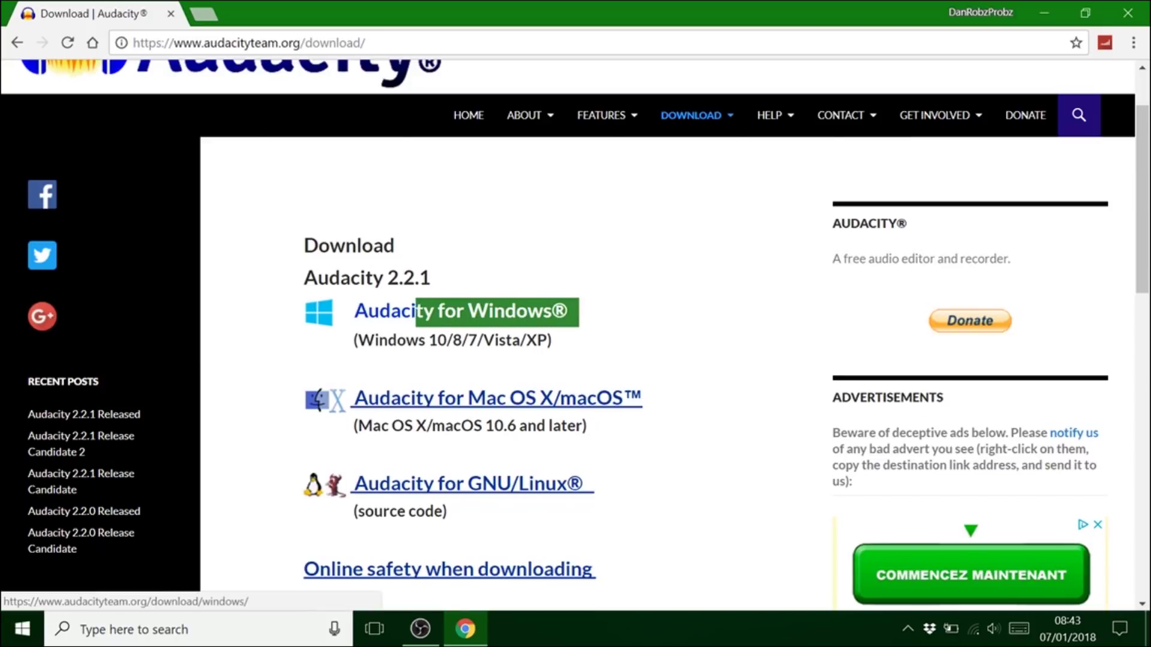
{"action": "left_click", "coordinate": [374, 313]}
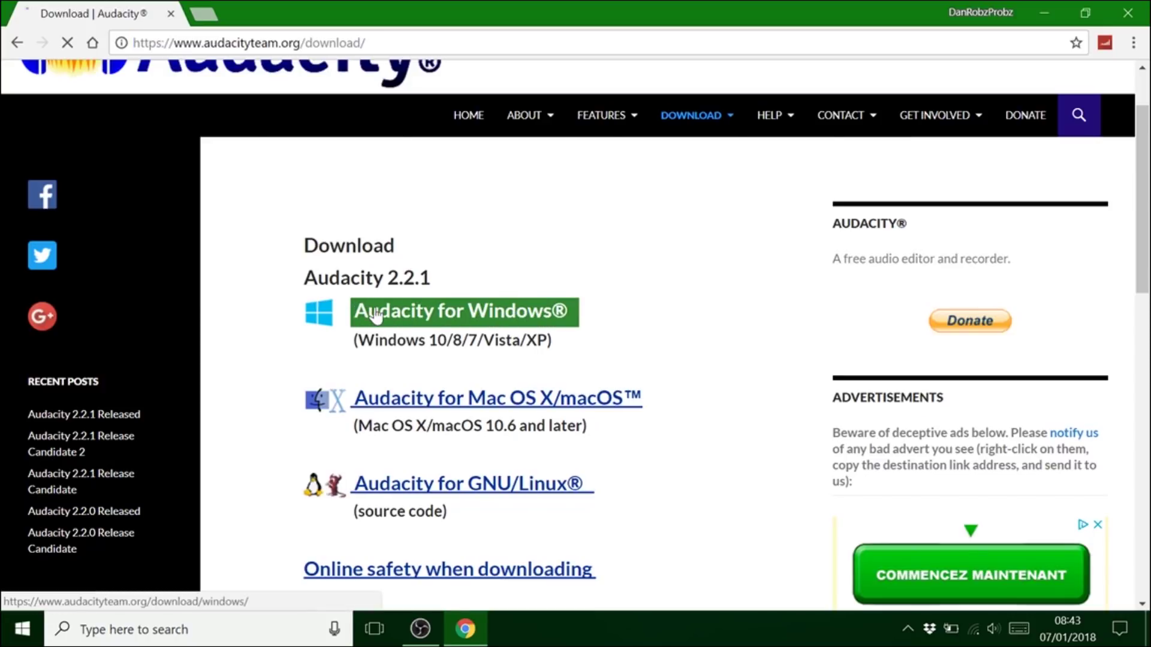
{"action": "scroll", "coordinate": [376, 316], "scroll_direction": "down", "scroll_amount": 4}
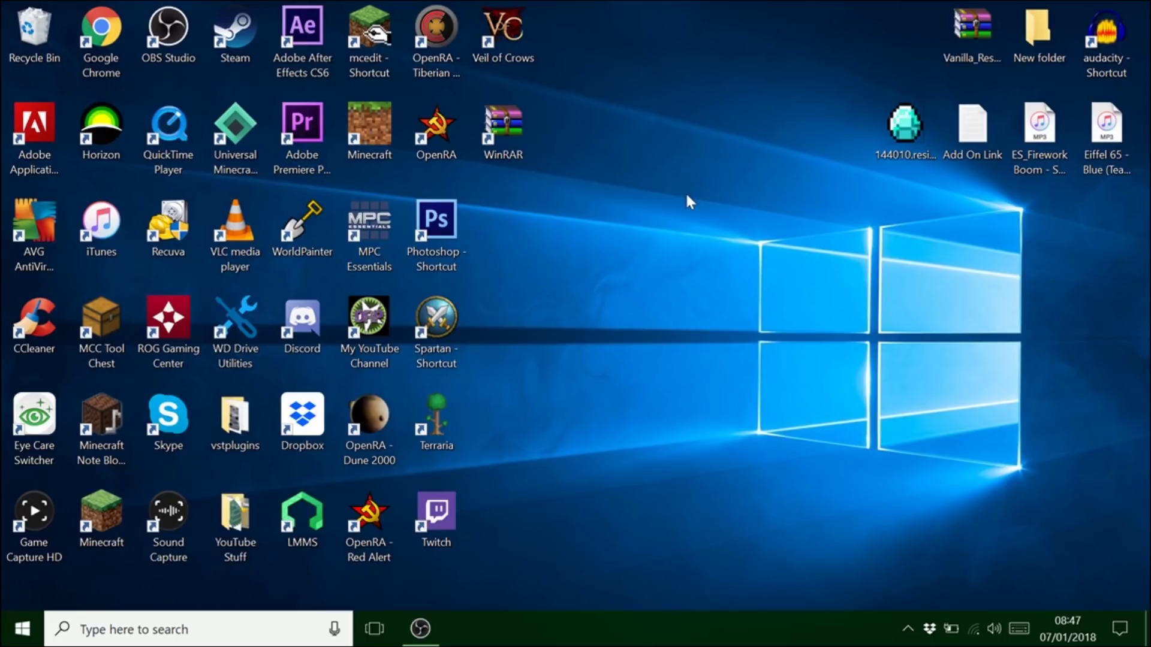
Open Vanilla_Resource_Pack_1.1.3.zip in WinRAR and inspect its sounds folder.
{"action": "left_click", "coordinate": [1097, 74]}
{"action": "left_click", "coordinate": [985, 69]}
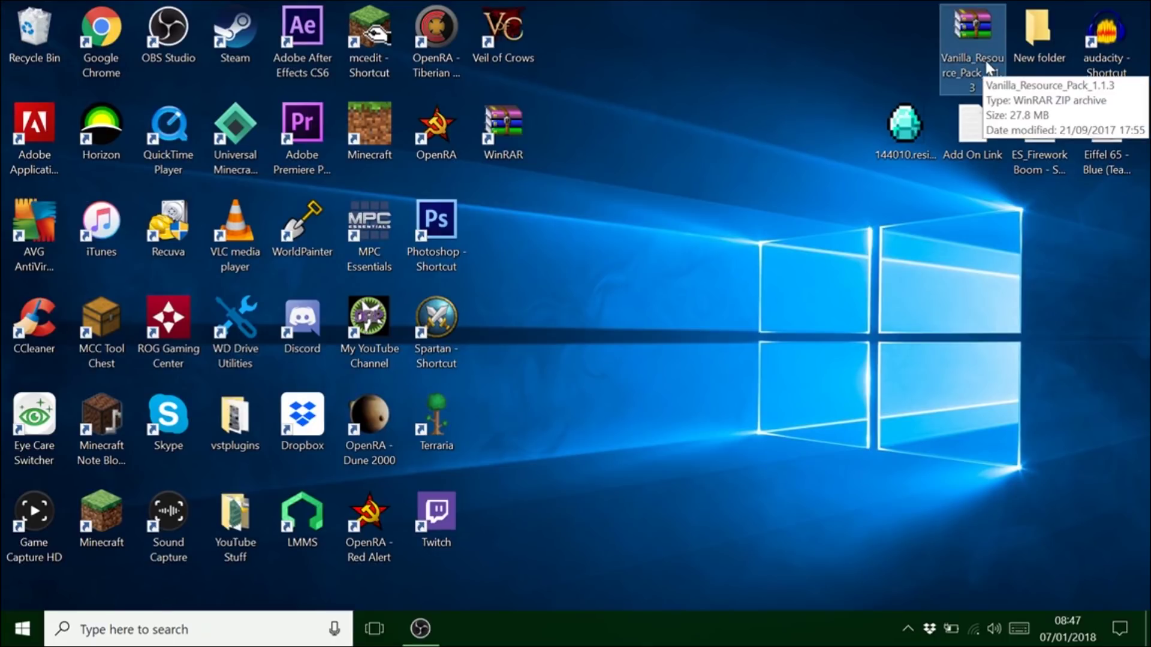
{"action": "double_click", "coordinate": [985, 60]}
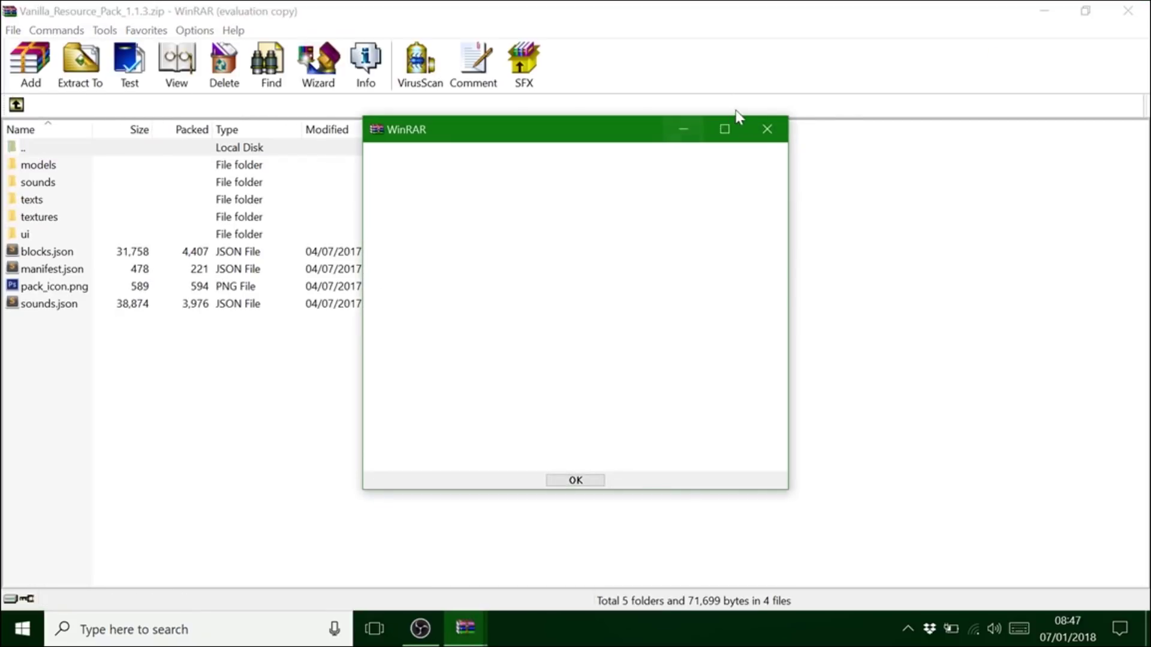
{"action": "left_click", "coordinate": [767, 127]}
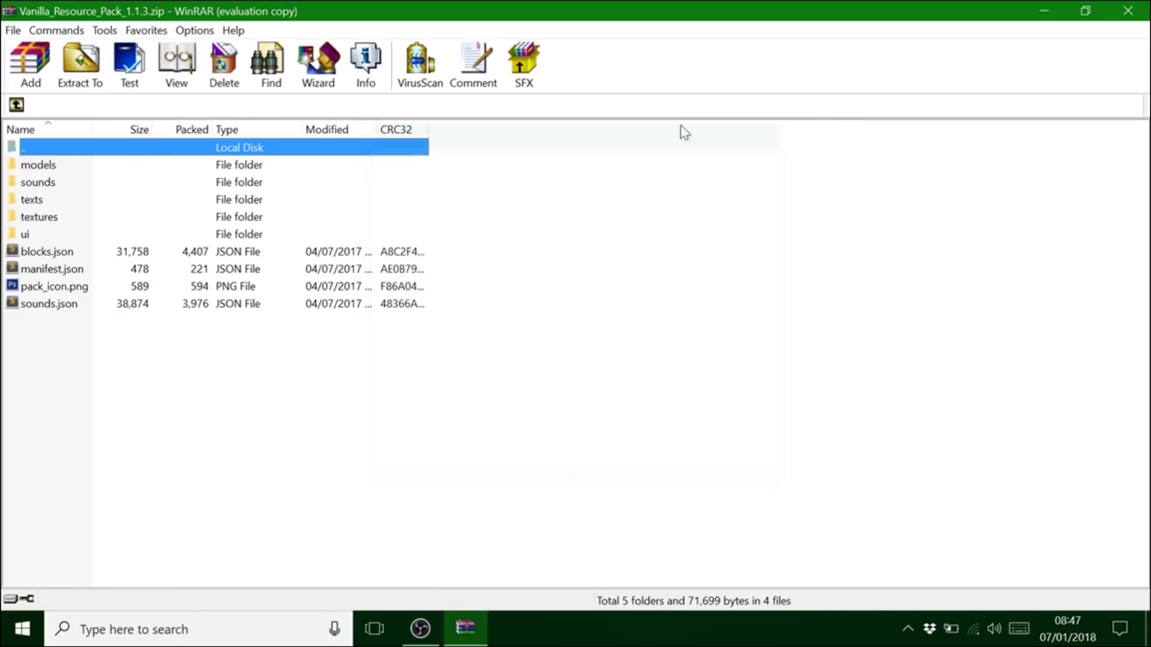
{"action": "left_click", "coordinate": [60, 183]}
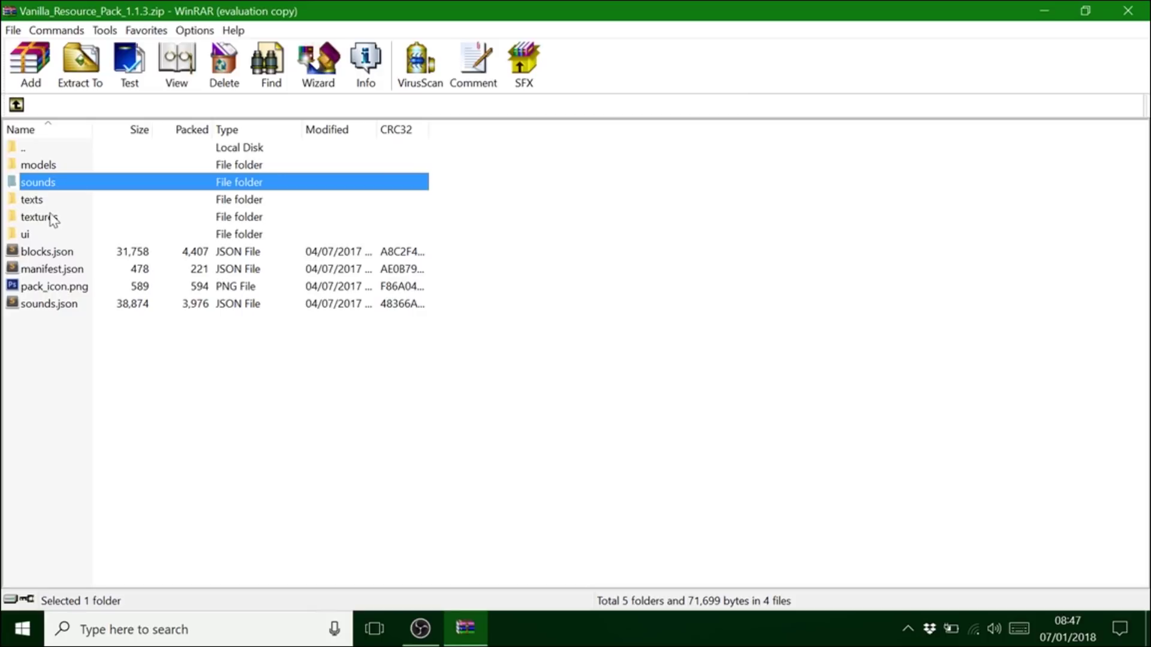
{"action": "left_click_drag", "start_coordinate": [77, 359], "coordinate": [66, 390]}
Open the empty desktop New folder alongside the archive window.
{"action": "left_click", "coordinate": [1043, 12]}
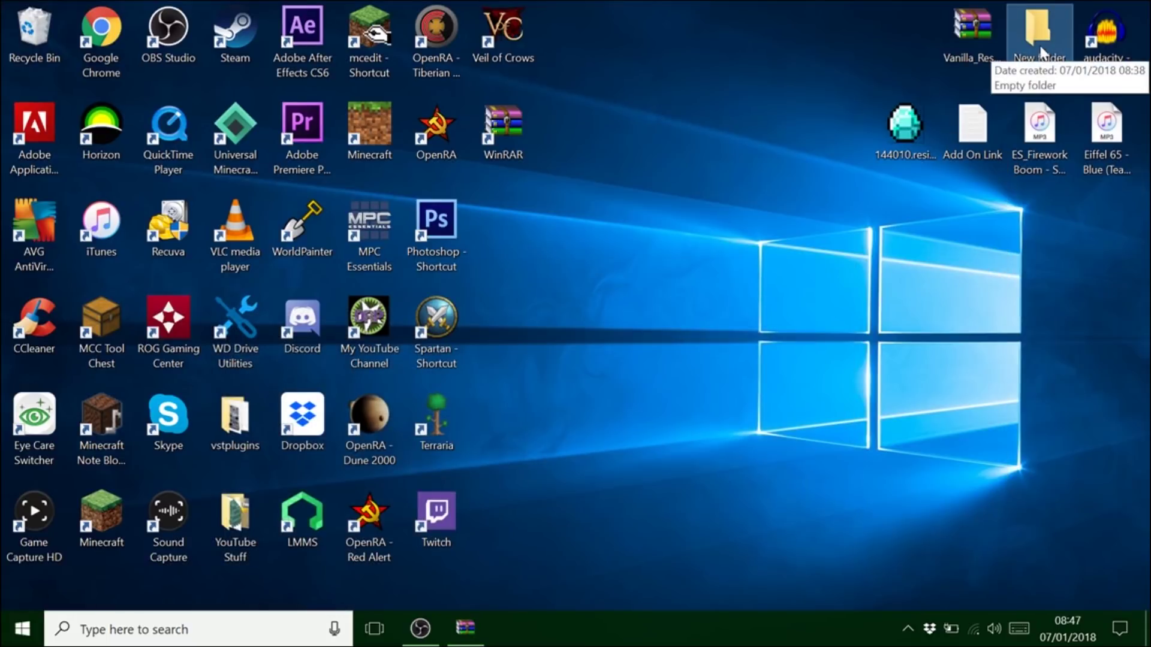
{"action": "double_click", "coordinate": [1041, 53]}
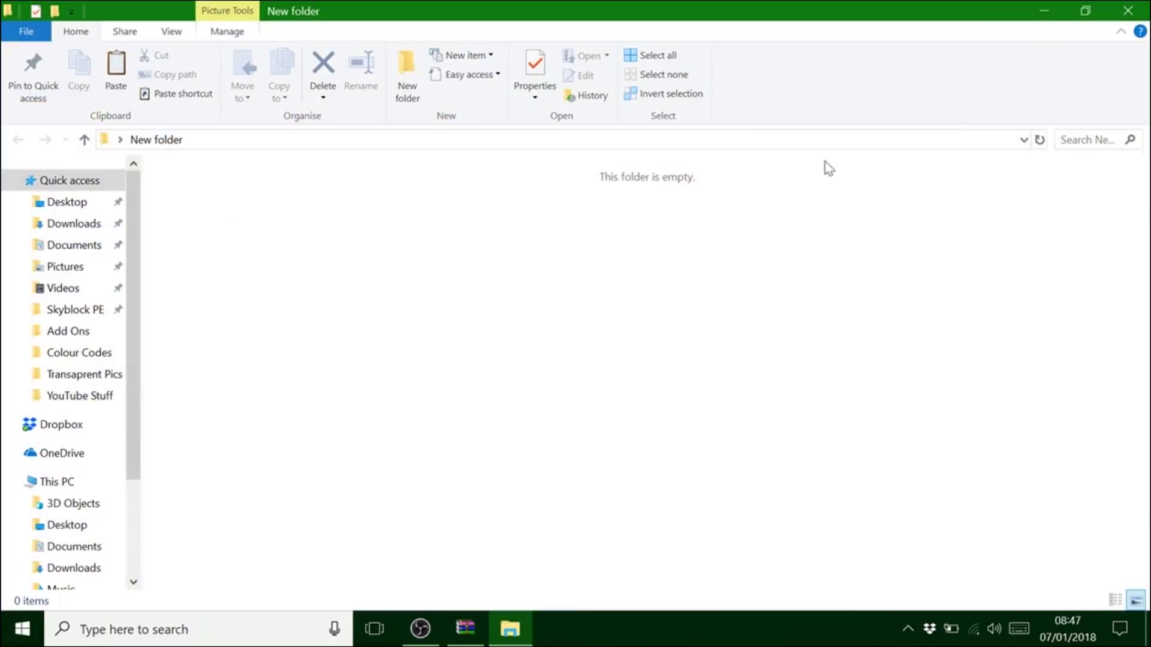
{"action": "left_click", "coordinate": [1085, 10]}
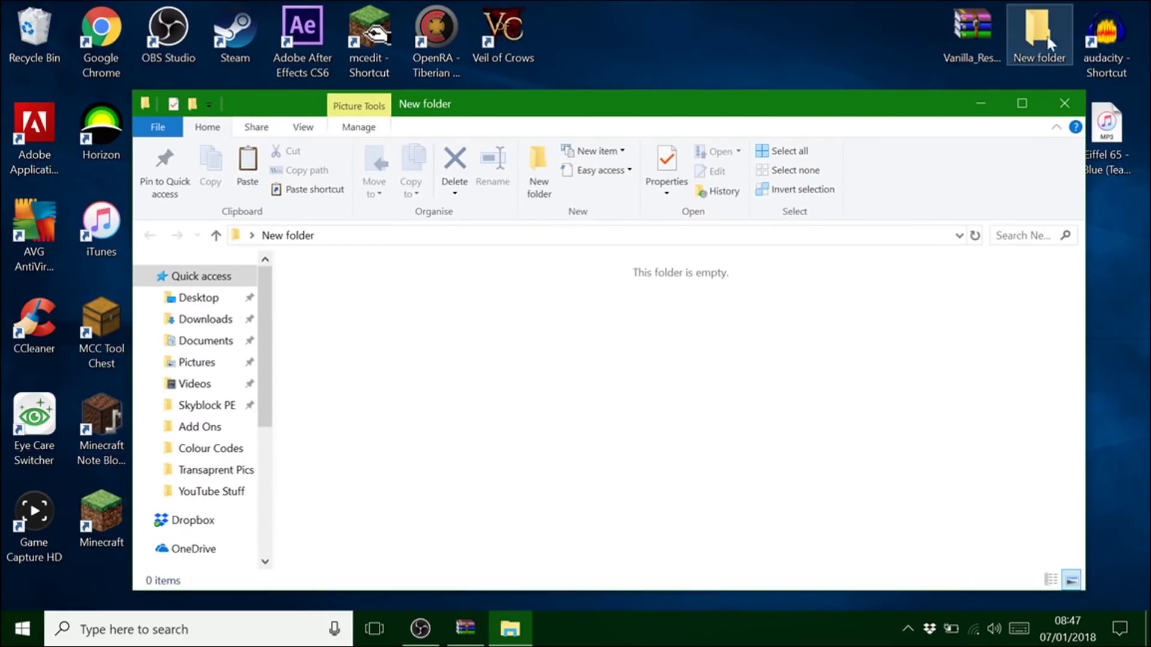
{"action": "left_click", "coordinate": [984, 107]}
{"action": "double_click", "coordinate": [984, 45]}
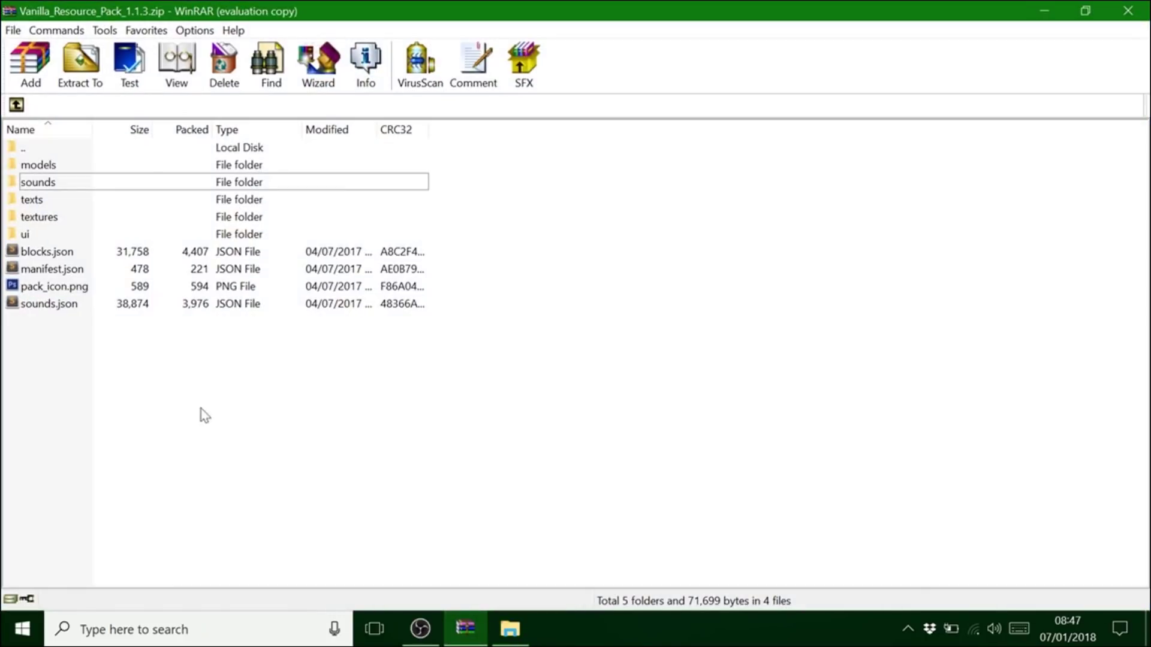
Copy the four root files (blocks, manifest, pack_icon, sounds) into New folder.
{"action": "left_click_drag", "start_coordinate": [191, 401], "coordinate": [73, 247]}
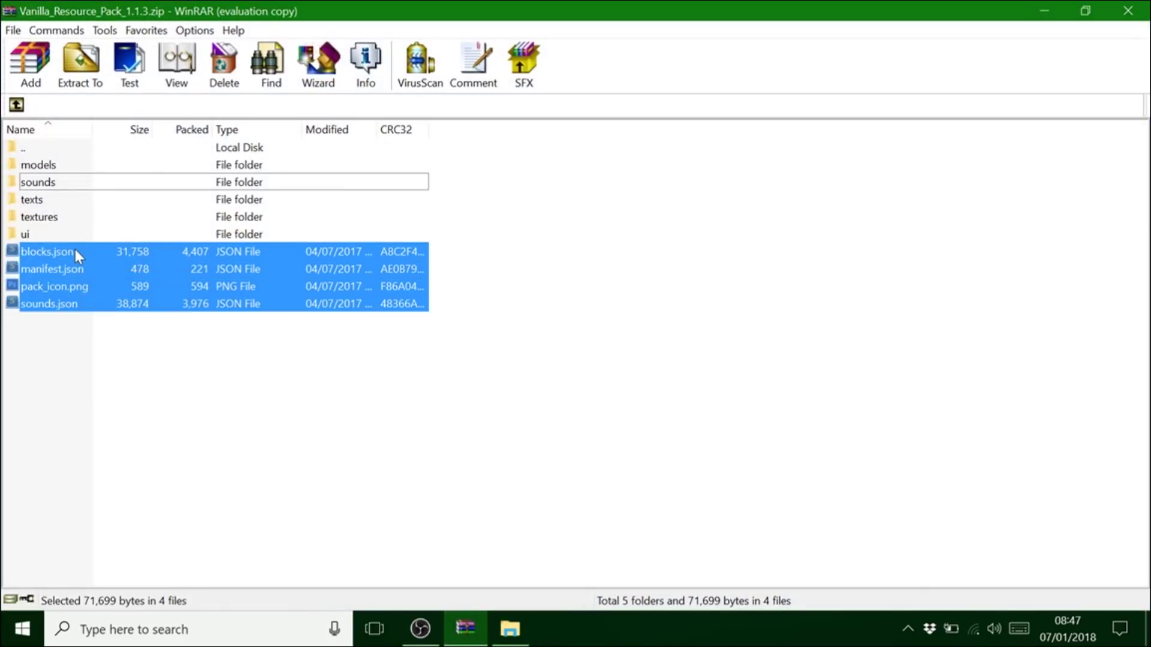
{"action": "left_click", "coordinate": [515, 631]}
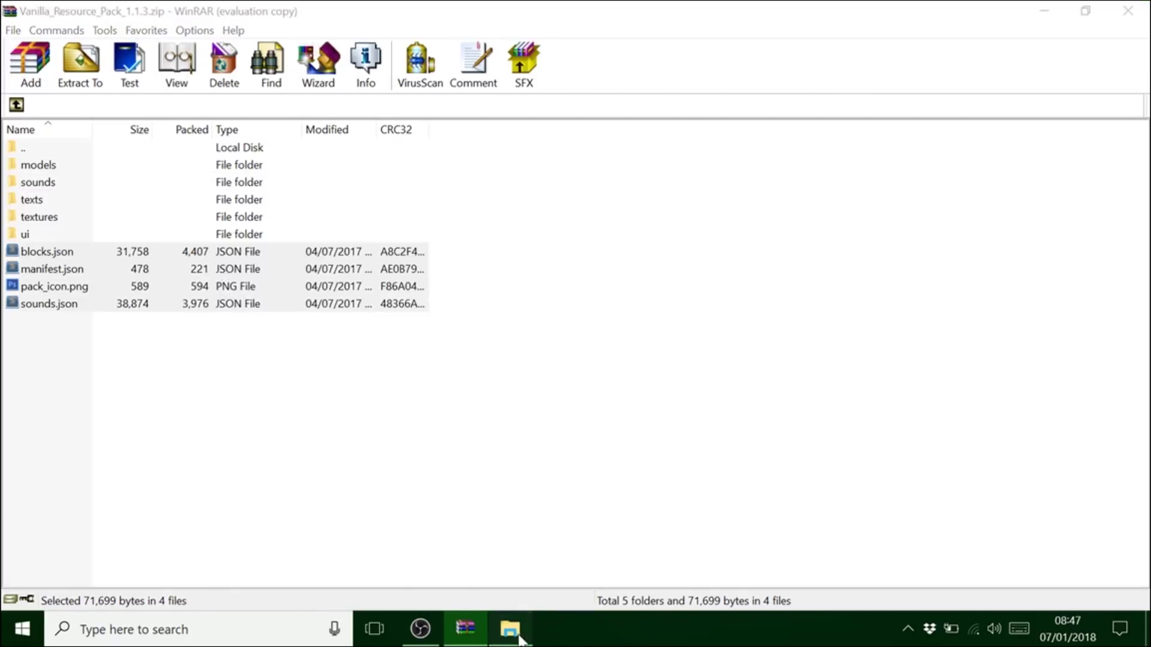
{"action": "right_click", "coordinate": [520, 419]}
{"action": "left_click", "coordinate": [579, 259]}
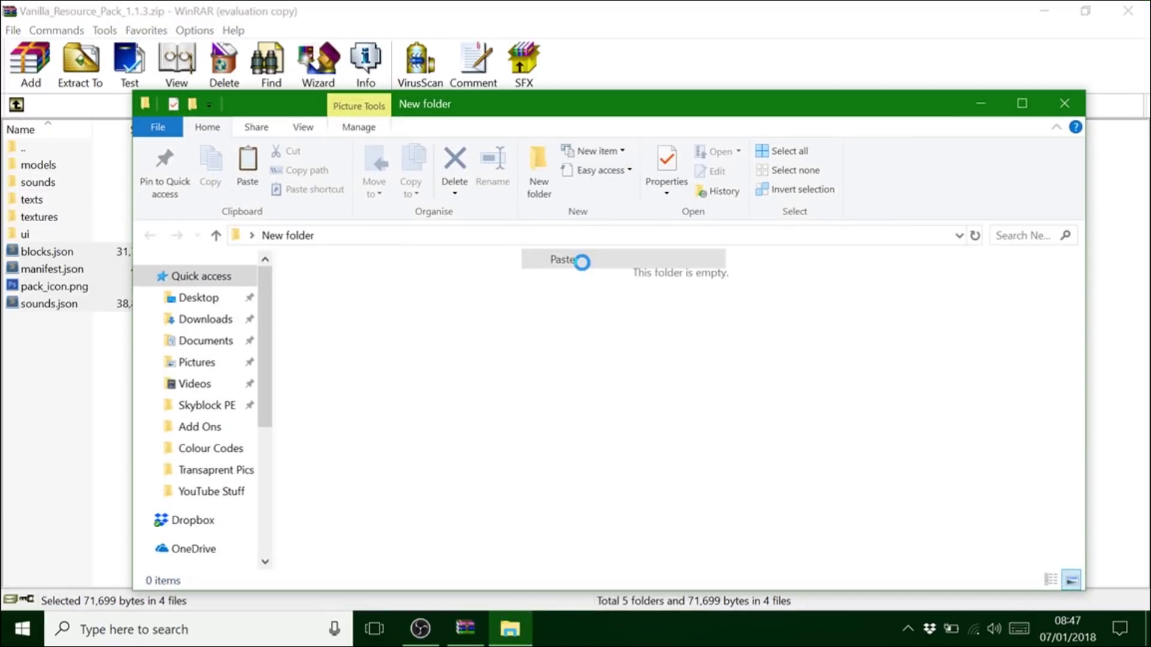
{"action": "left_click", "coordinate": [982, 104]}
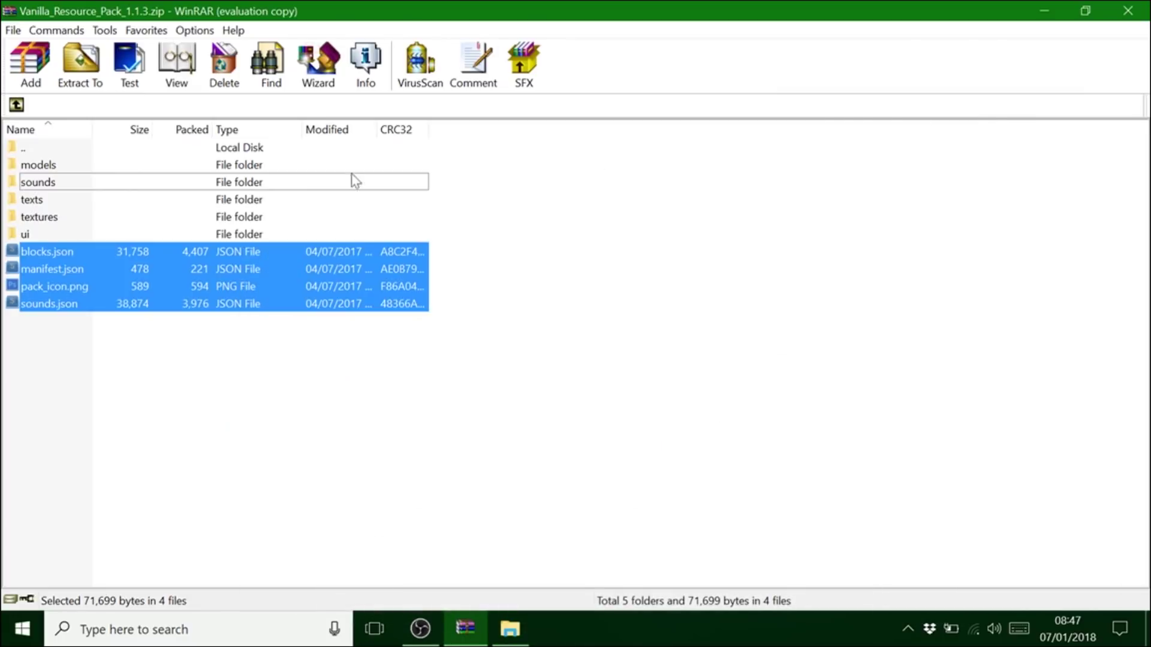
Extract the sounds folder into New folder and close WinRAR.
{"action": "left_click", "coordinate": [67, 185]}
{"action": "left_click_drag", "start_coordinate": [67, 185], "coordinate": [499, 632]}
{"action": "left_click", "coordinate": [499, 632]}
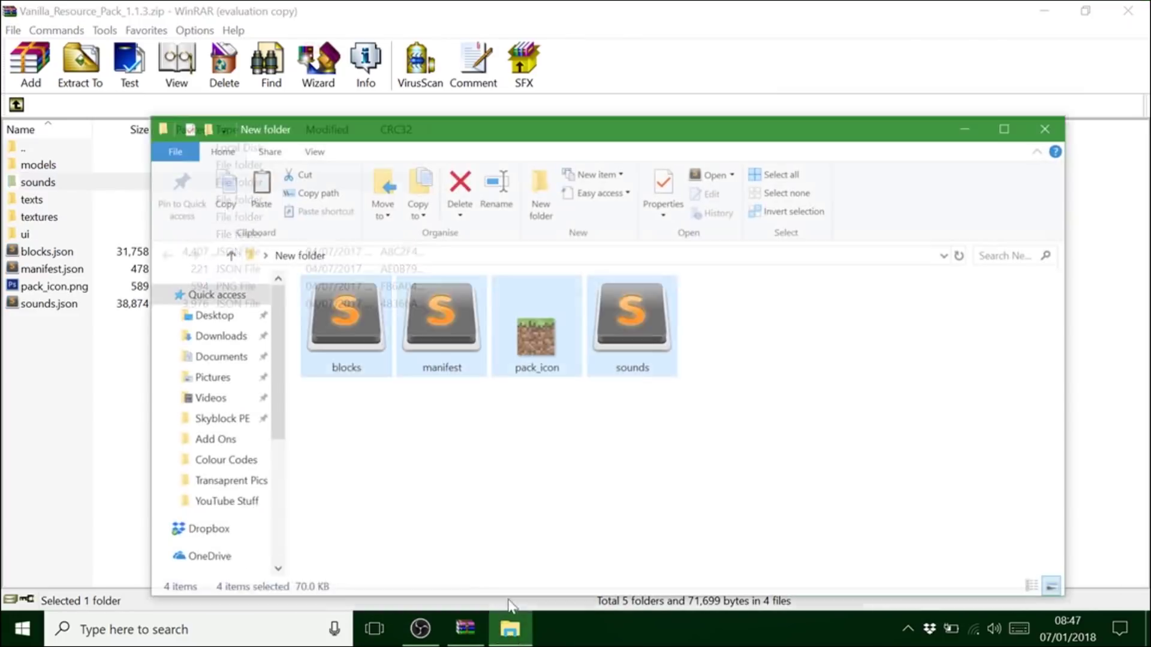
{"action": "right_click", "coordinate": [509, 490]}
{"action": "left_click", "coordinate": [579, 333]}
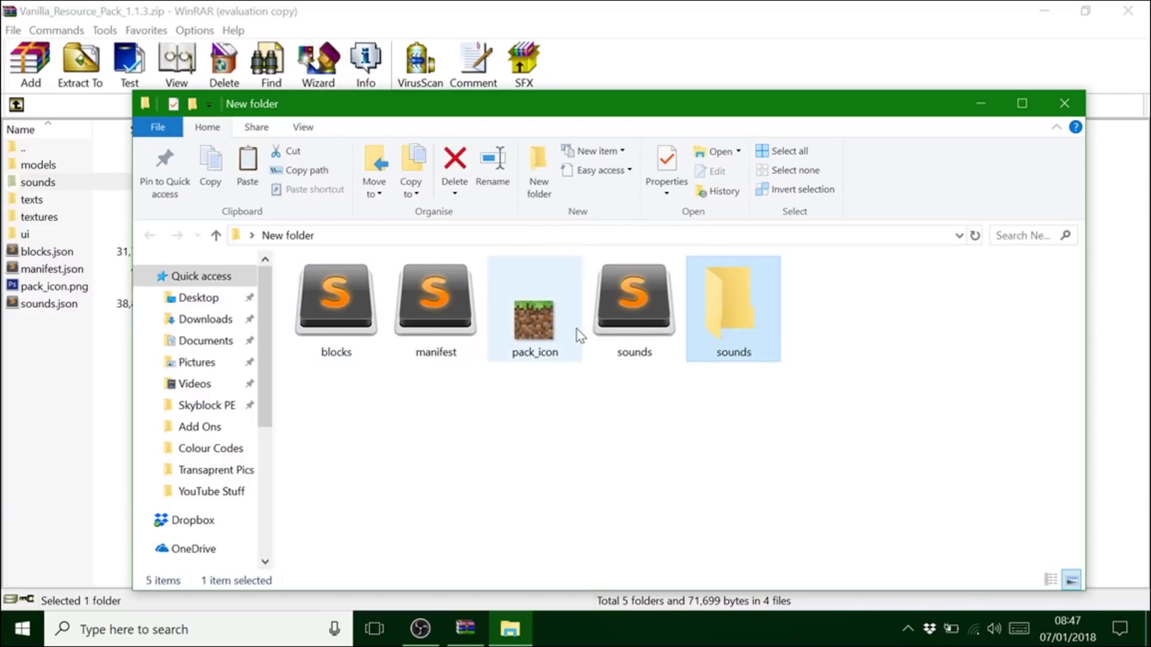
{"action": "left_click", "coordinate": [980, 103]}
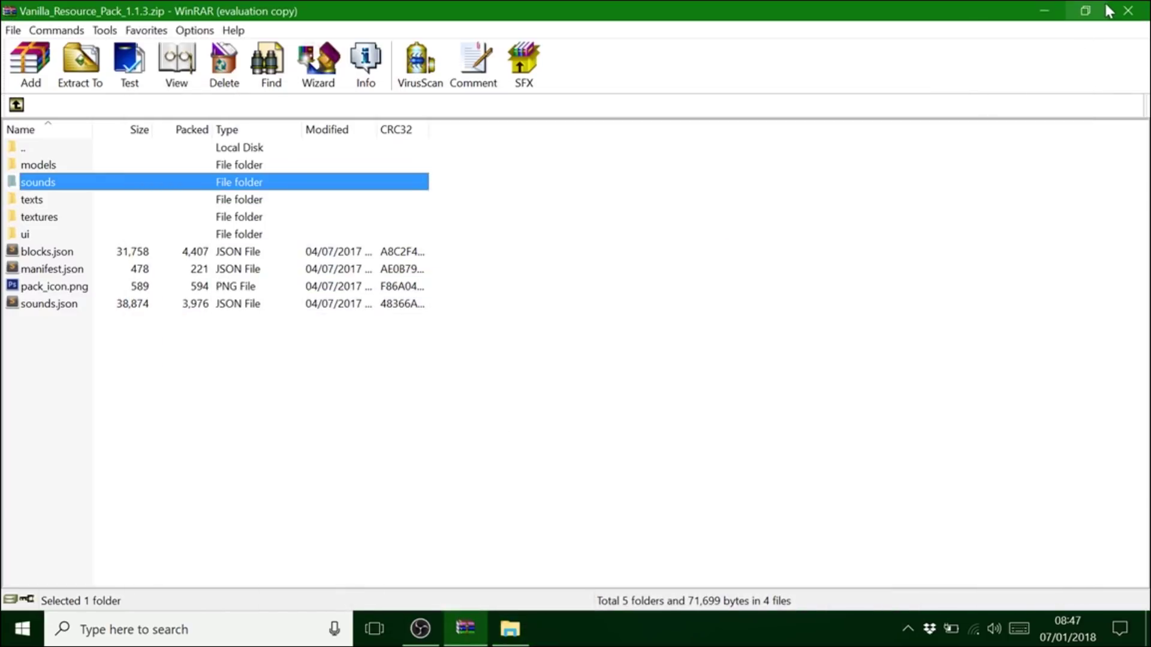
{"action": "left_click", "coordinate": [1137, 10]}
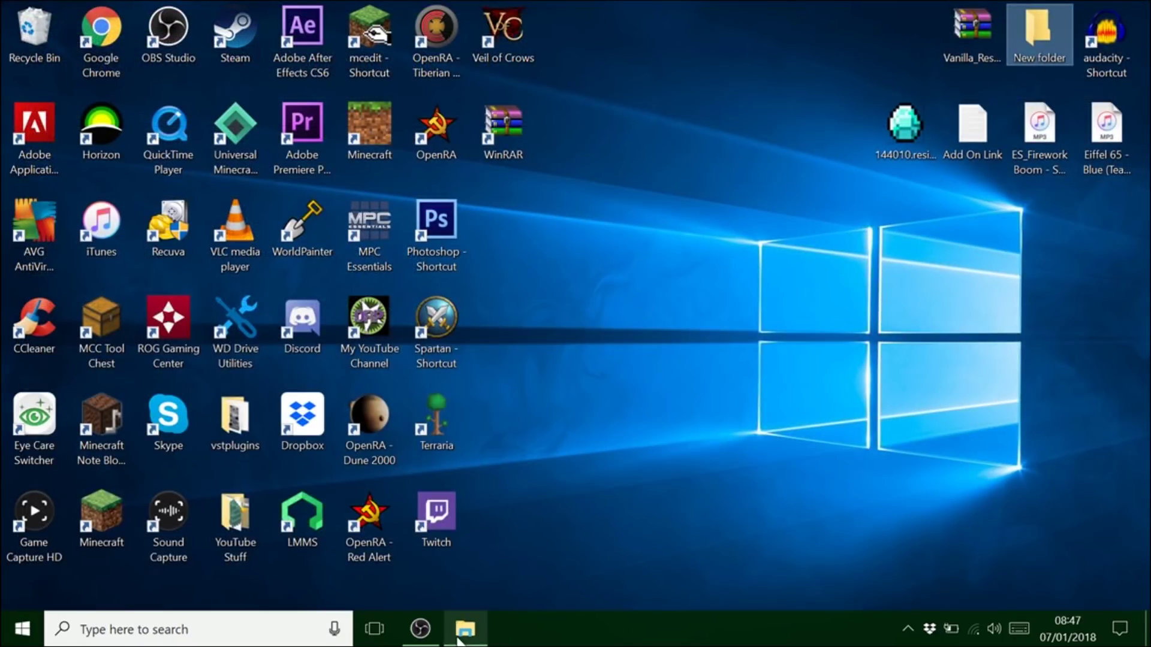
{"action": "left_click", "coordinate": [465, 628]}
Maximize the New folder window and switch its view to List.
{"action": "left_click", "coordinate": [1022, 103]}
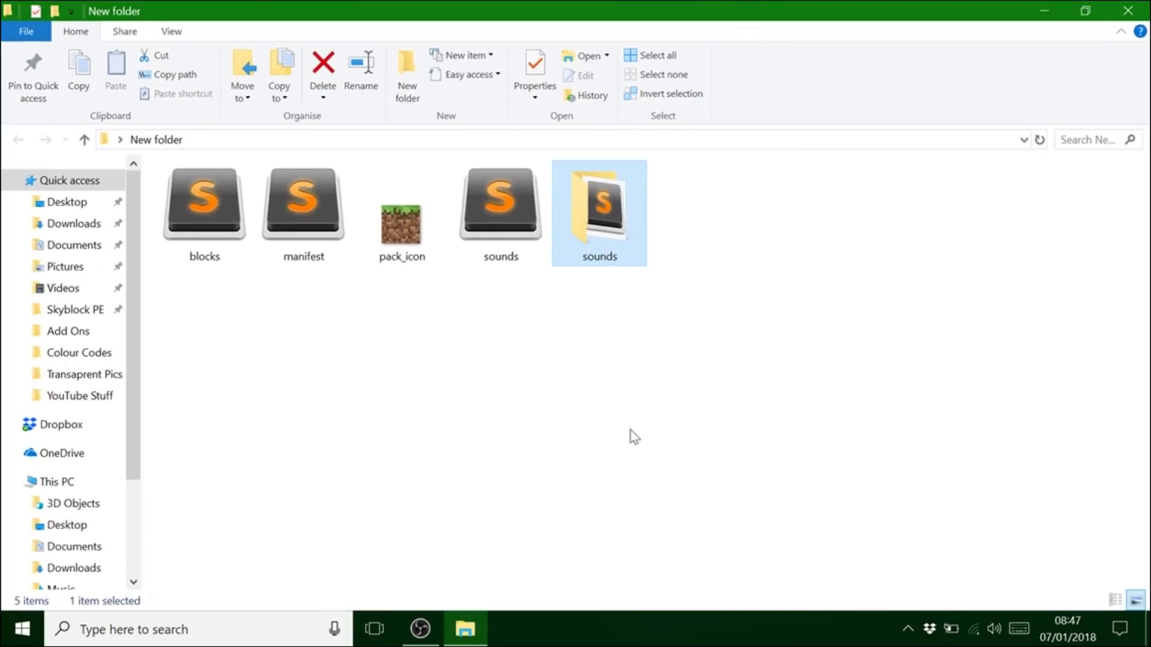
{"action": "right_click", "coordinate": [600, 449]}
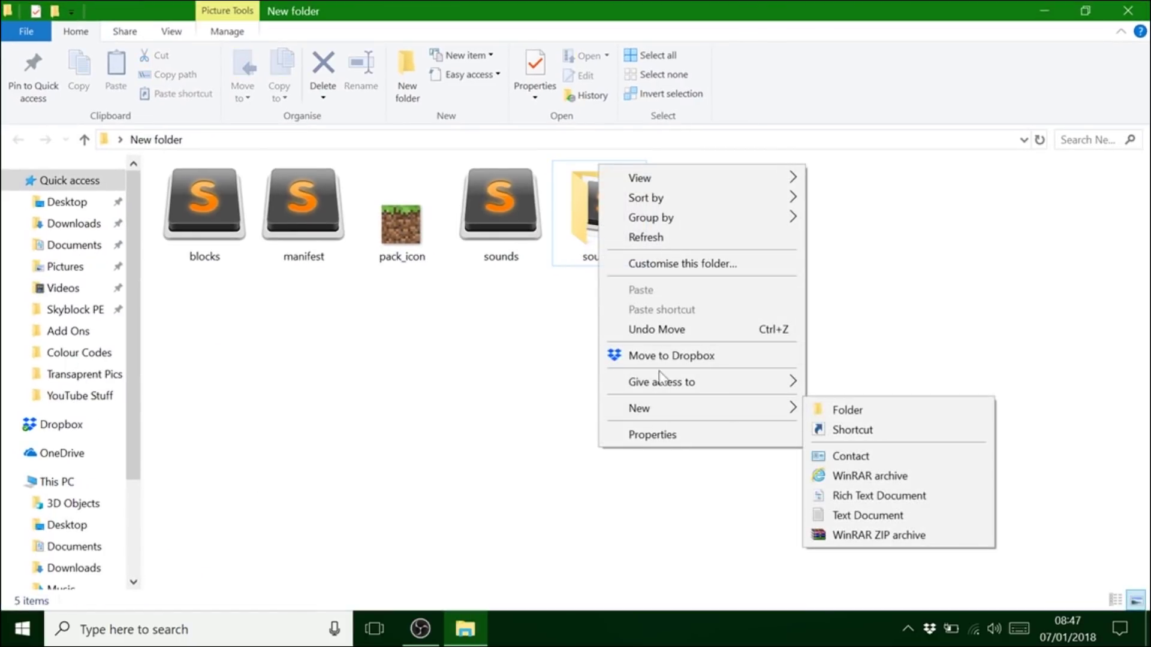
{"action": "mouse_move", "coordinate": [680, 207]}
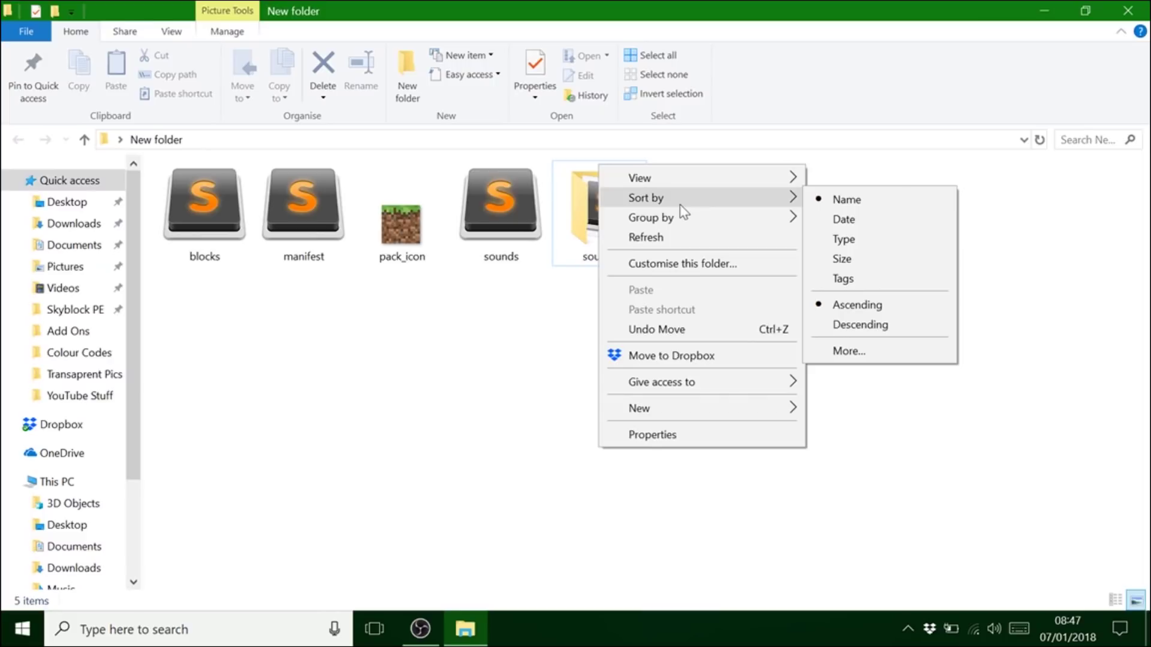
{"action": "mouse_move", "coordinate": [688, 180]}
{"action": "left_click", "coordinate": [845, 258]}
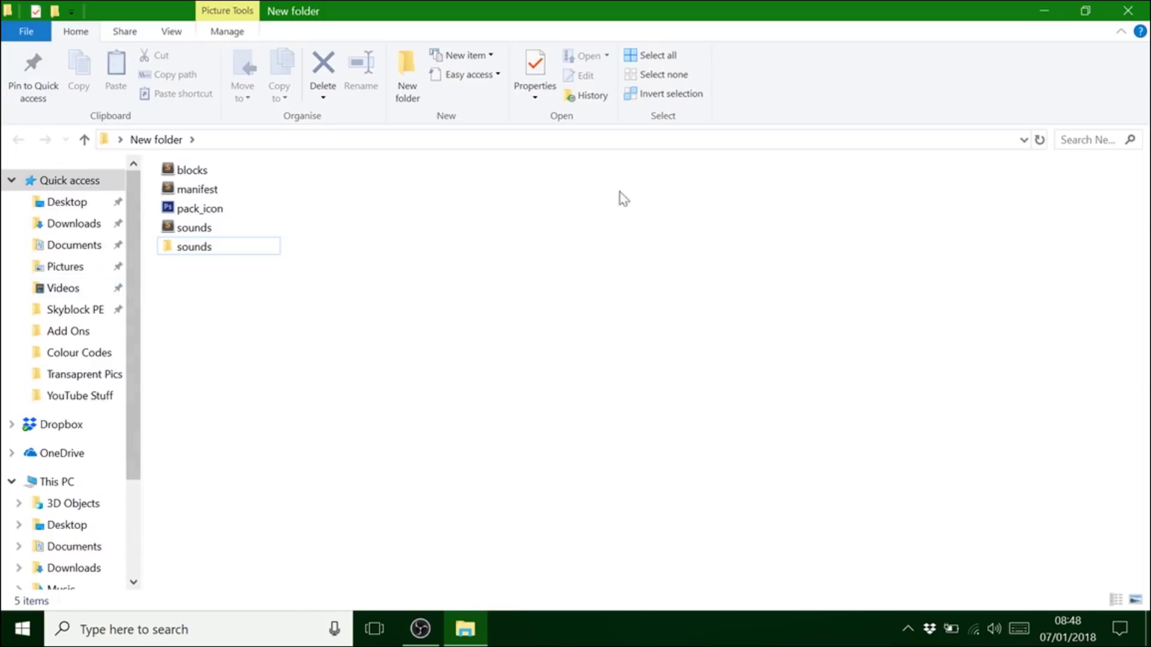
In sounds, delete portal through sound_definitions and ambient through mob, leaving only note.
{"action": "double_click", "coordinate": [196, 251]}
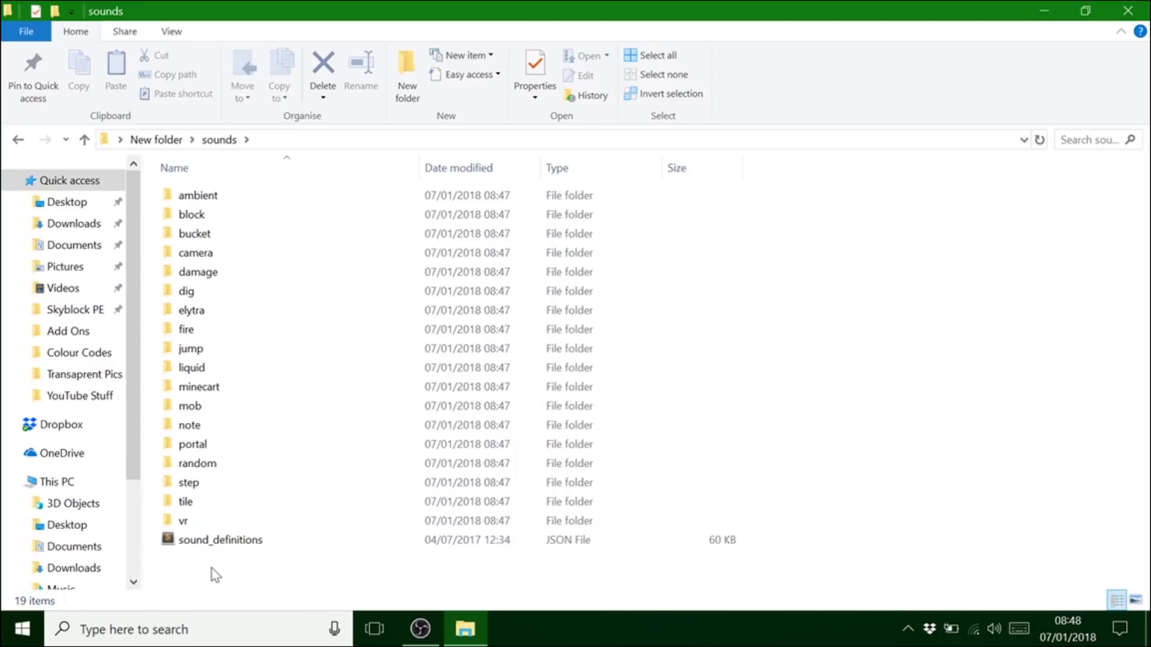
{"action": "left_click_drag", "start_coordinate": [211, 566], "coordinate": [189, 441]}
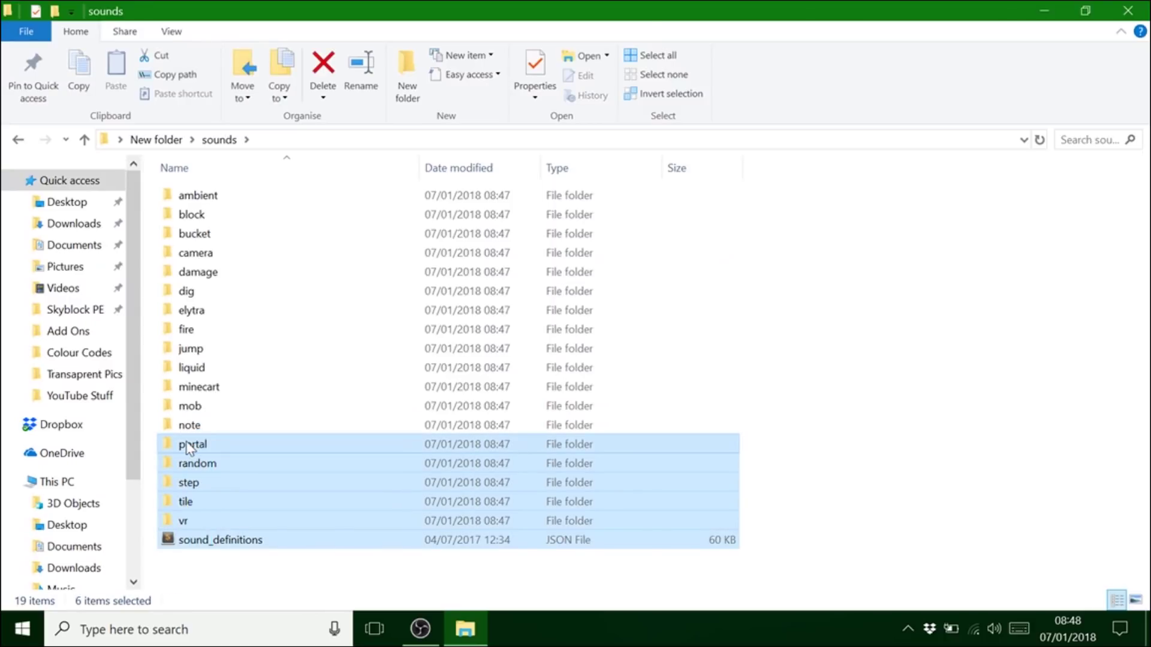
{"action": "key", "text": "Delete"}
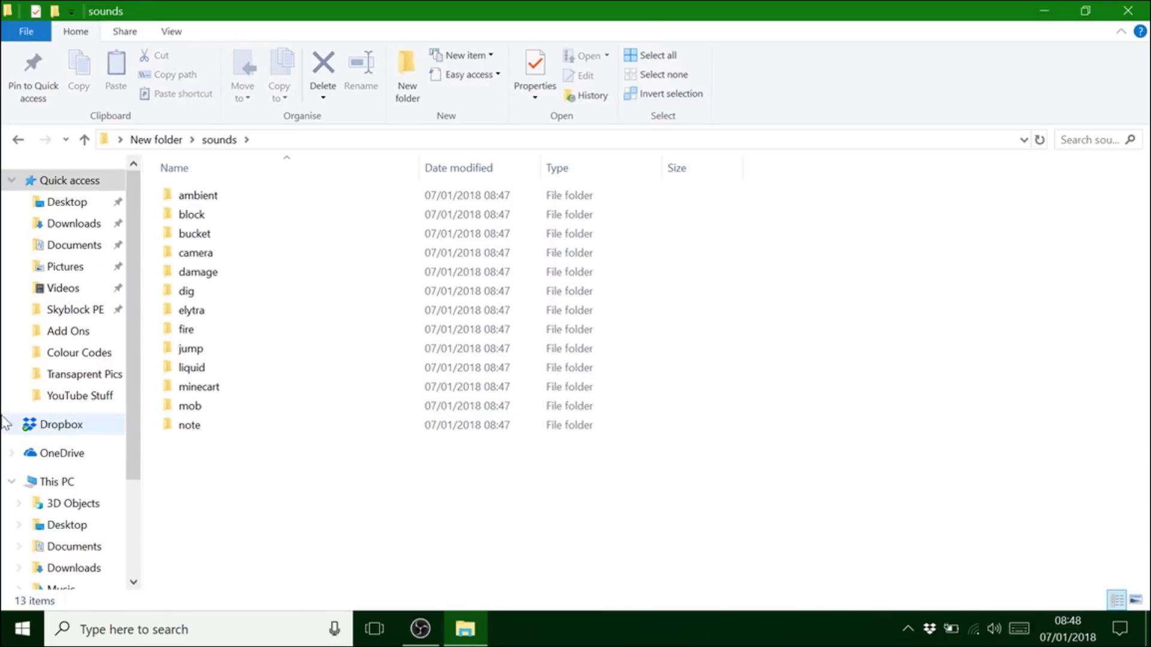
{"action": "left_click", "coordinate": [222, 411]}
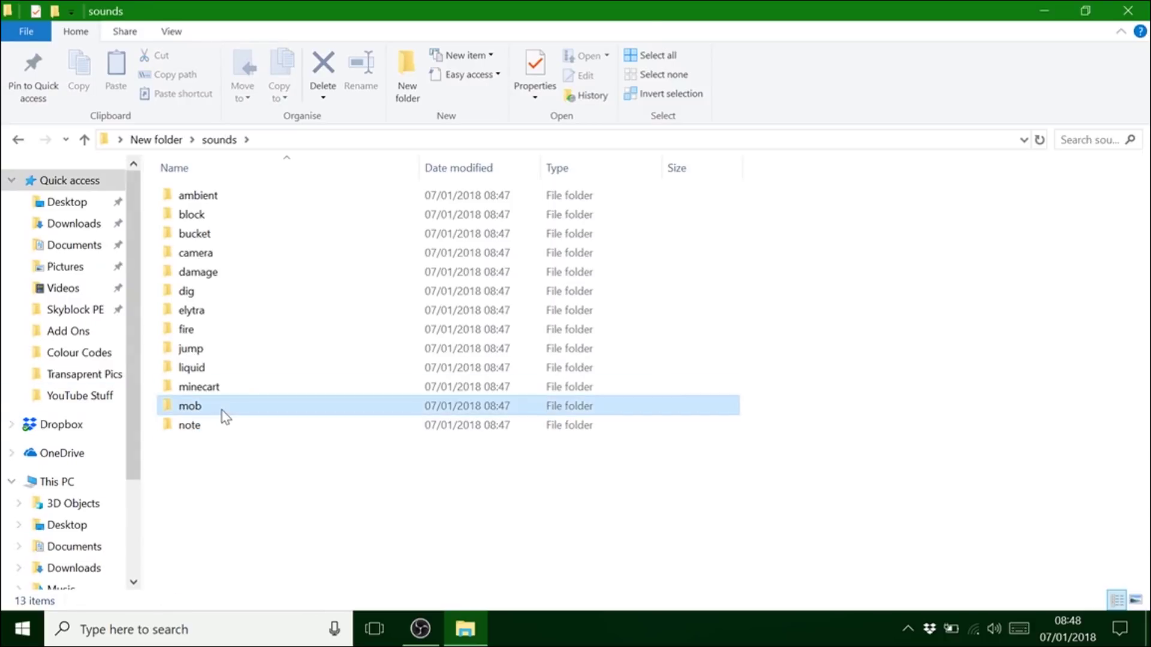
{"action": "left_click", "coordinate": [224, 196], "text": "shift"}
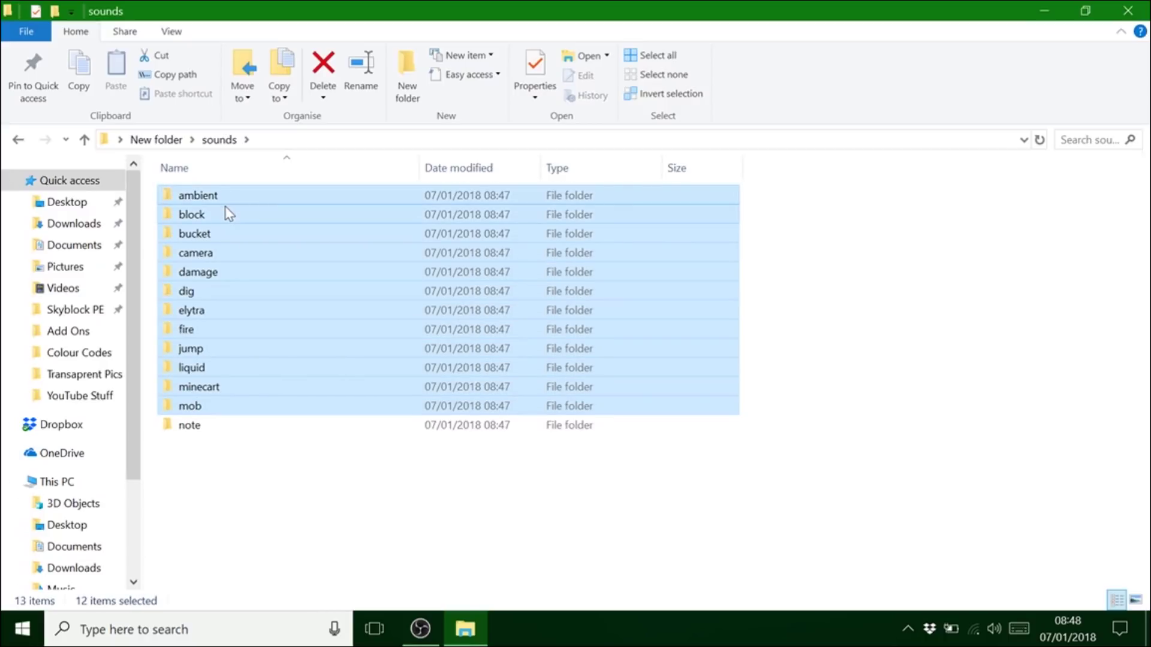
{"action": "key", "text": "Delete"}
{"action": "double_click", "coordinate": [202, 201]}
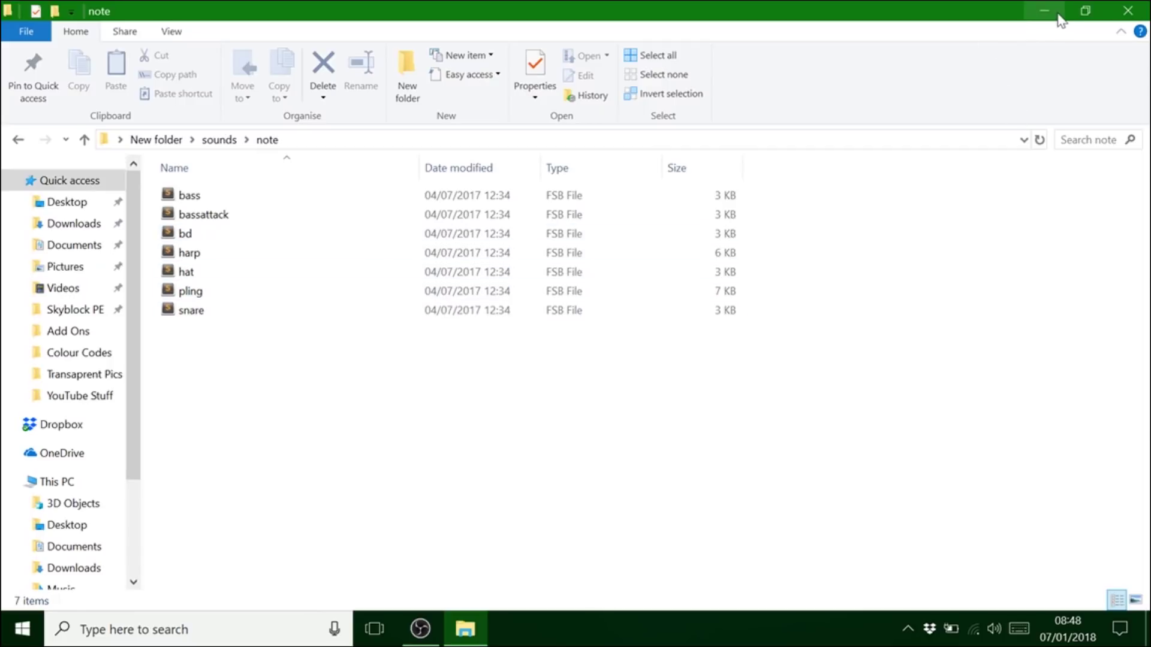
{"action": "left_click", "coordinate": [18, 139]}
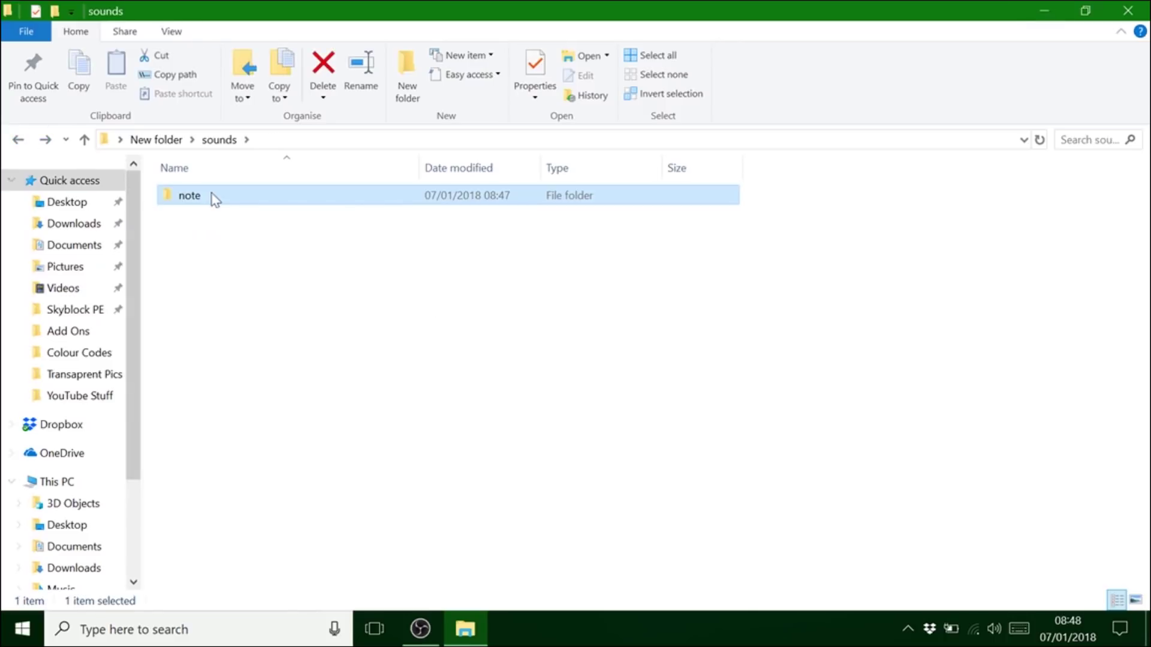
Open New folder's manifest.json in Sublime Text, closing the AppData manifest tab.
{"action": "left_click", "coordinate": [1044, 10]}
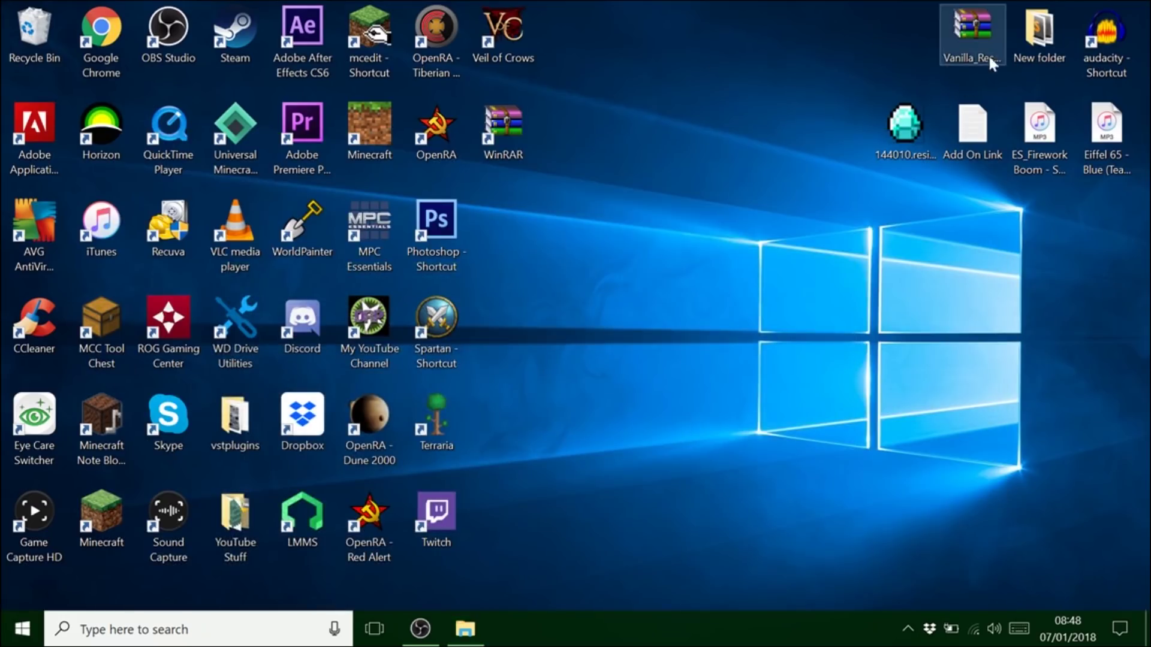
{"action": "double_click", "coordinate": [1038, 51]}
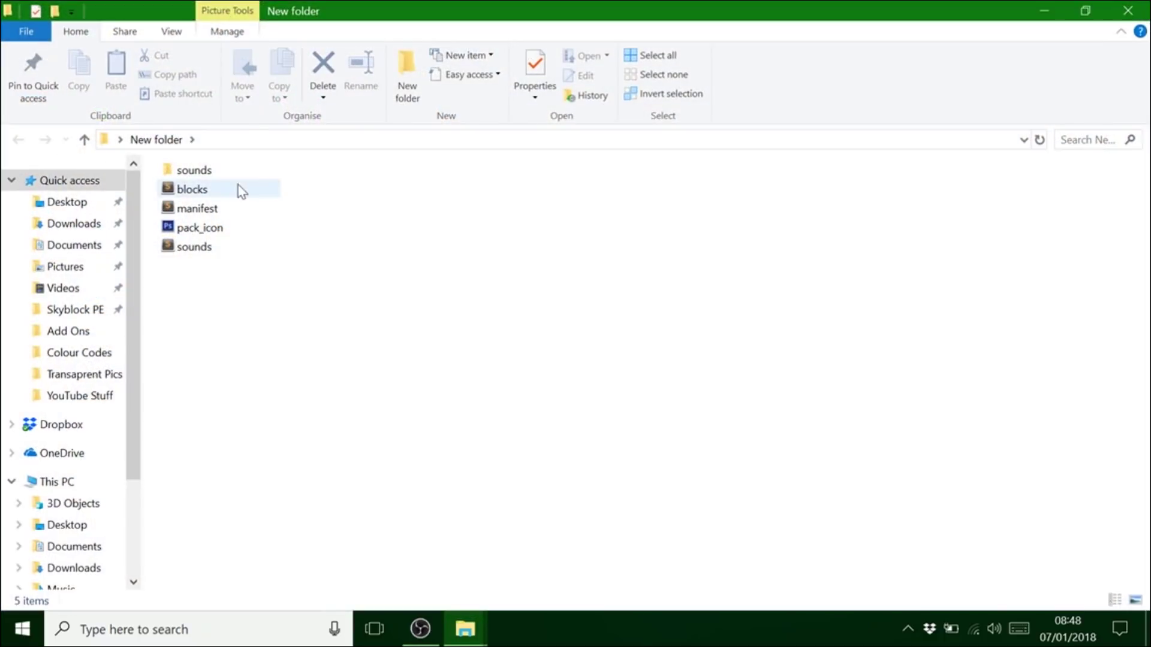
{"action": "double_click", "coordinate": [190, 210]}
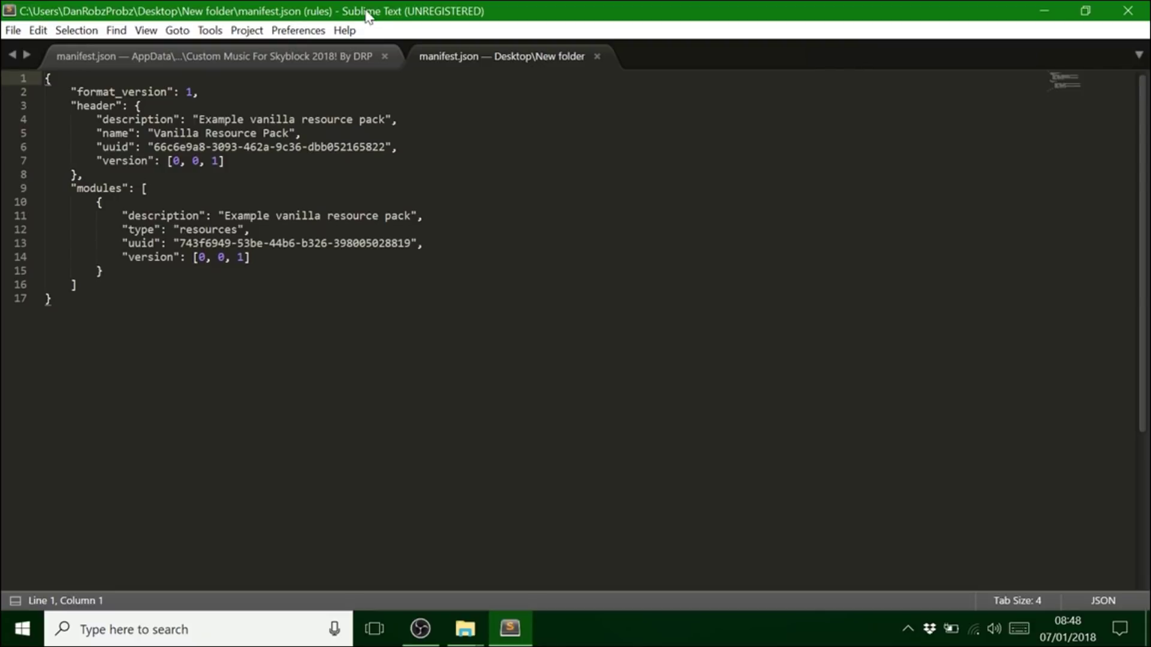
{"action": "left_click", "coordinate": [721, 227]}
{"action": "left_click", "coordinate": [386, 55]}
Change the header uuid on line 6 to start 69c6e9a4-3793, save, and close Sublime.
{"action": "left_click", "coordinate": [176, 147]}
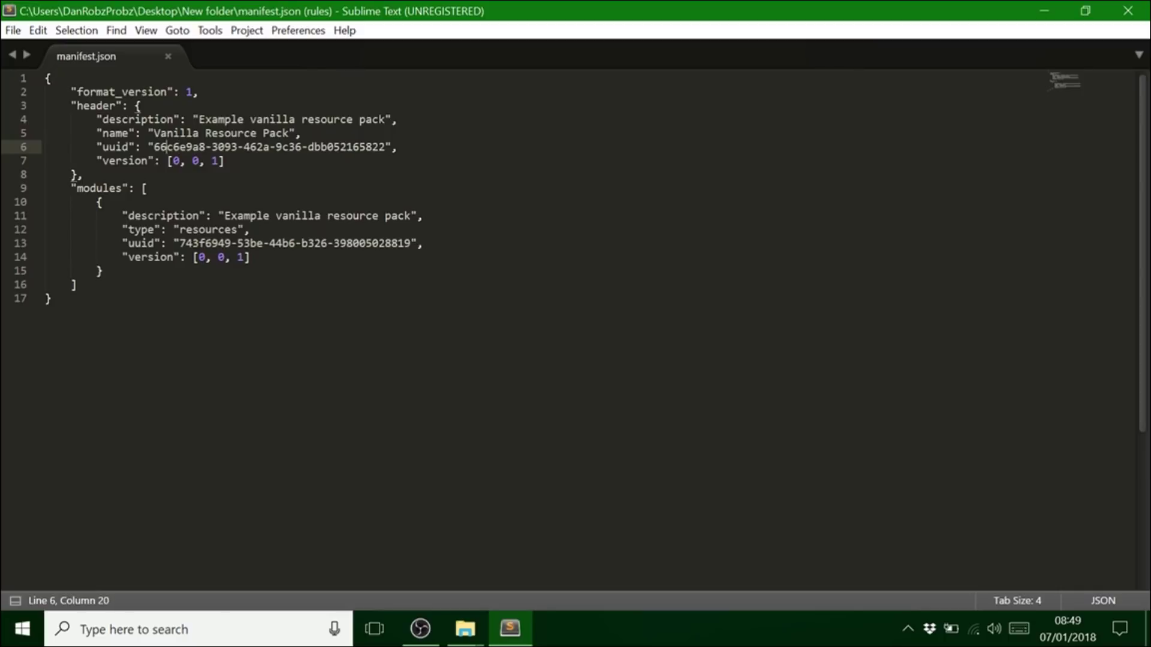
{"action": "key", "text": "BackSpace"}
{"action": "type", "text": "9"}
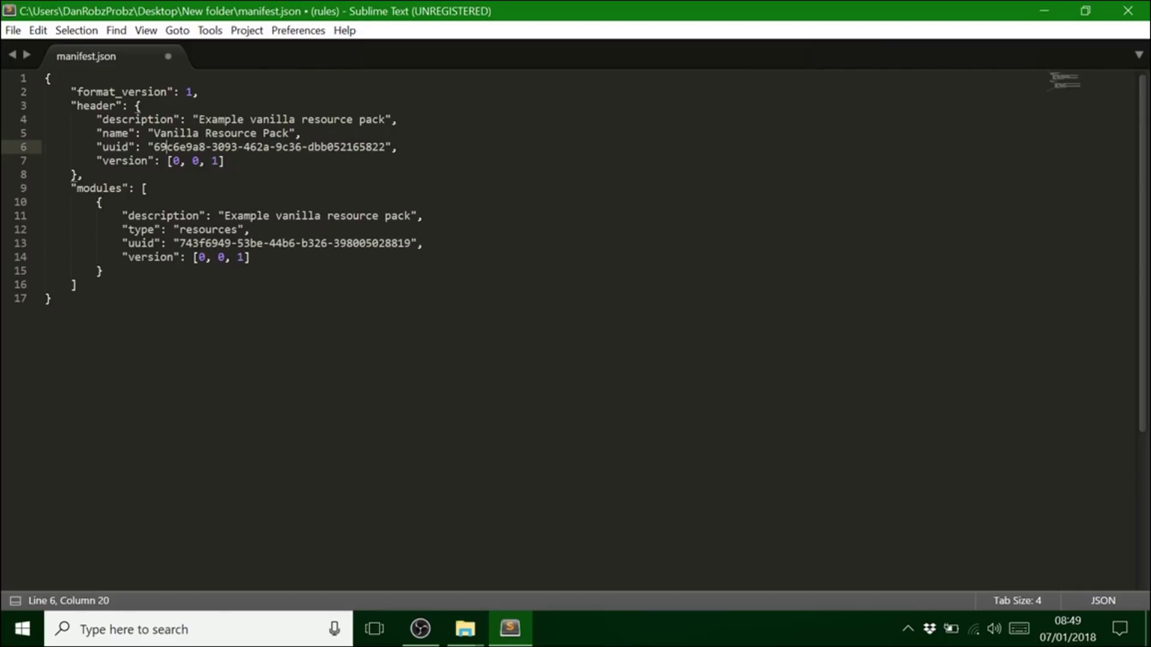
{"action": "key", "text": "BackSpace"}
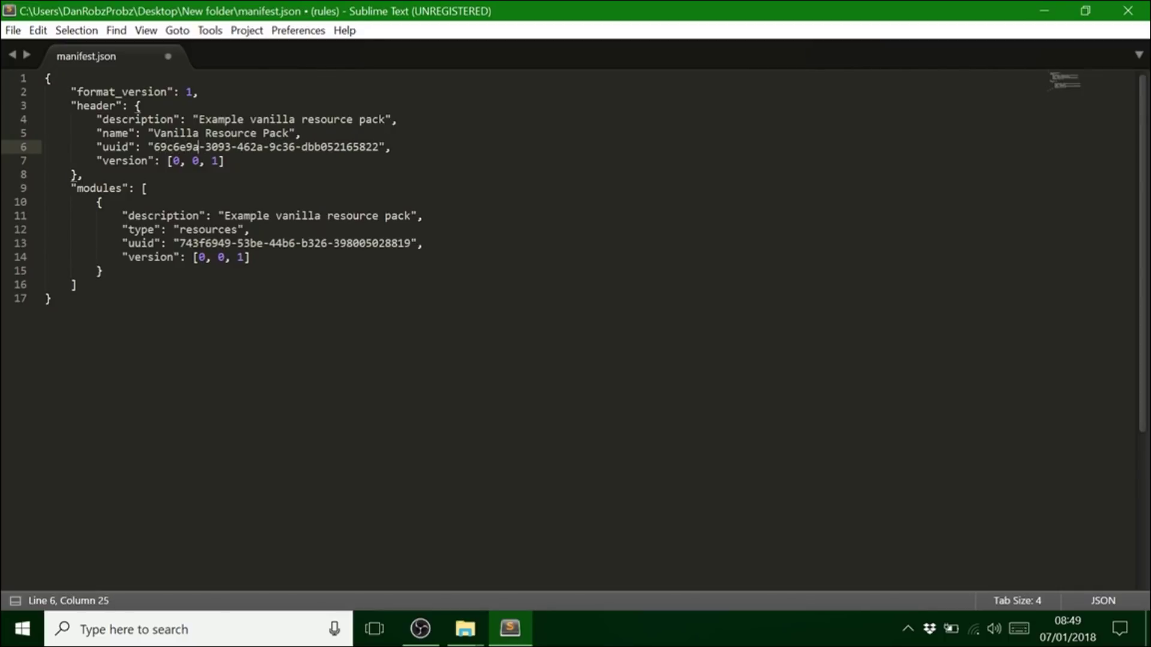
{"action": "type", "text": "4"}
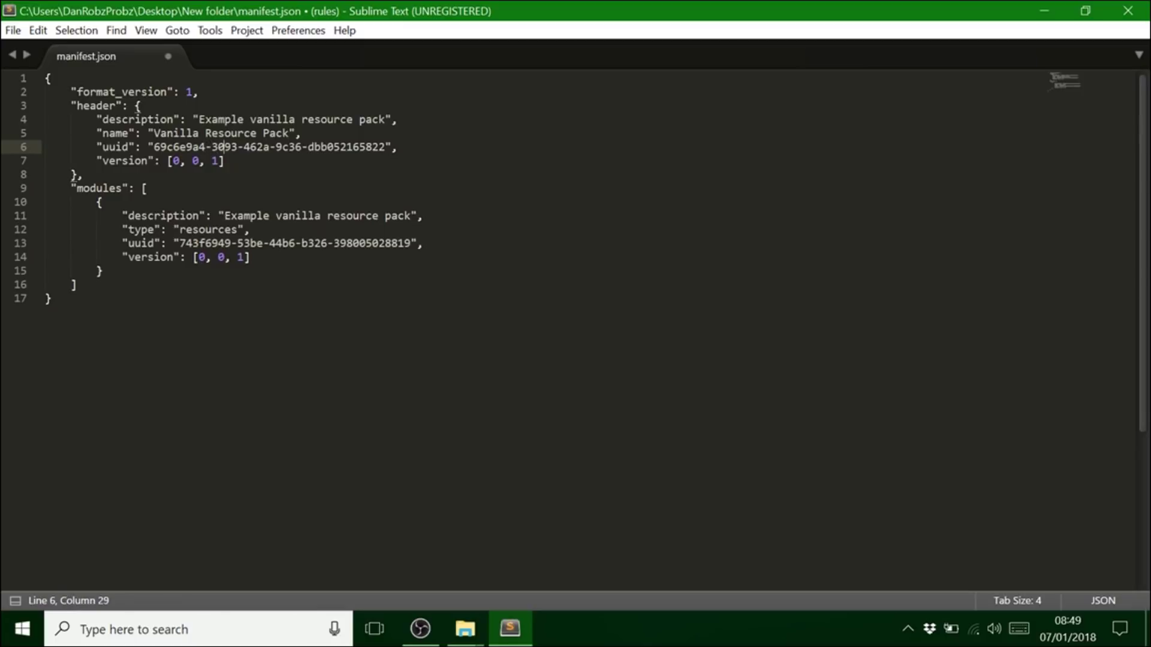
{"action": "key", "text": "BackSpace"}
{"action": "type", "text": "7"}
{"action": "left_click", "coordinate": [12, 30]}
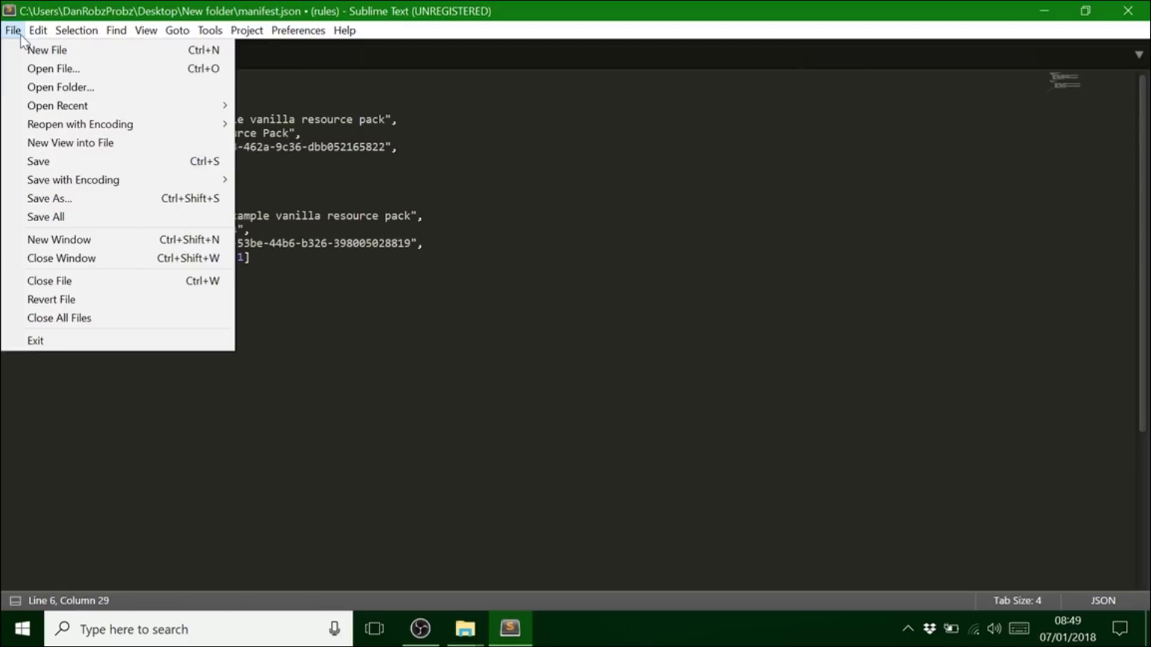
{"action": "left_click", "coordinate": [36, 160]}
{"action": "left_click", "coordinate": [1129, 12]}
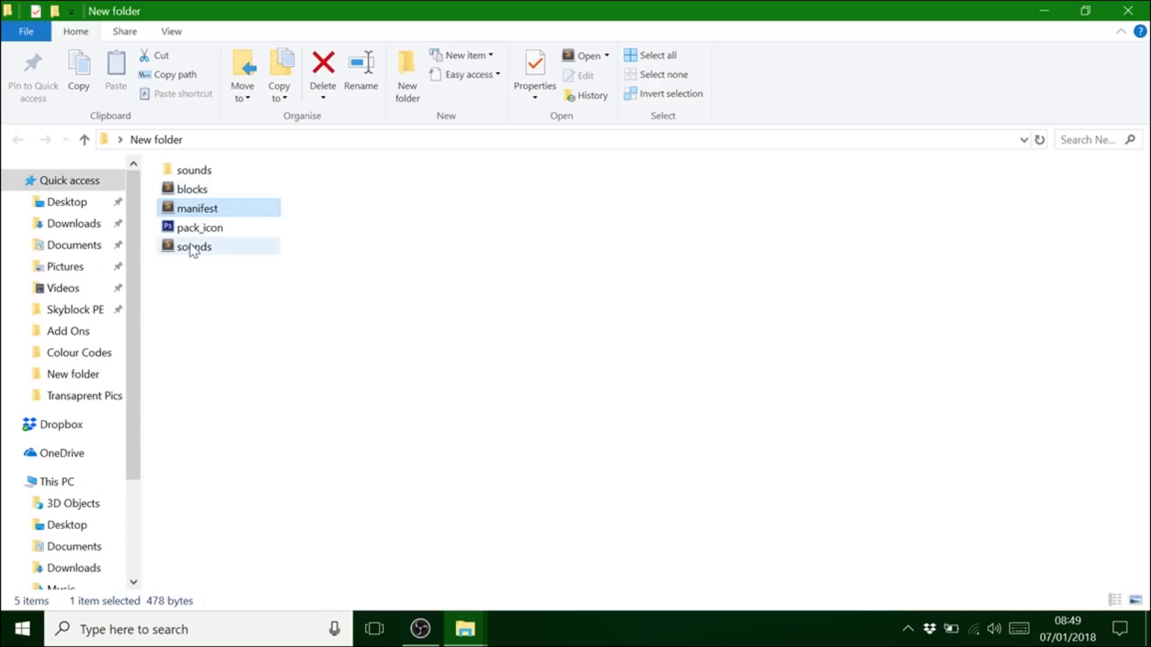
Add a Hue/Saturation adjustment with Lightness -100 to blacken the pack_icon grass block.
{"action": "left_click", "coordinate": [222, 232]}
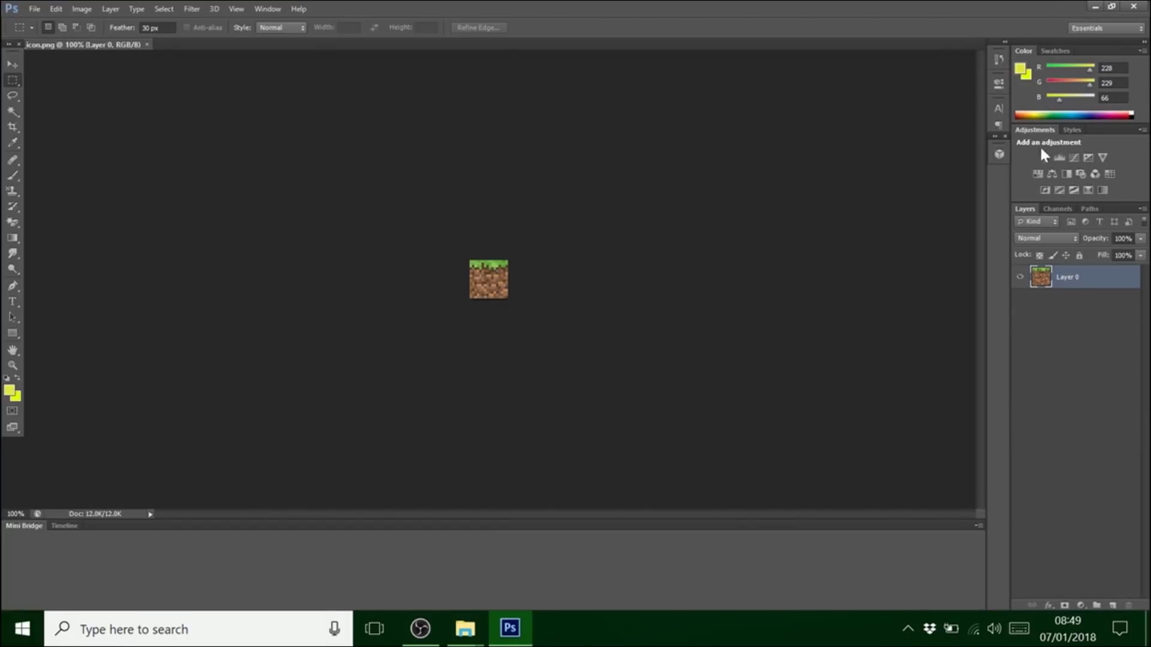
{"action": "left_click", "coordinate": [1036, 173]}
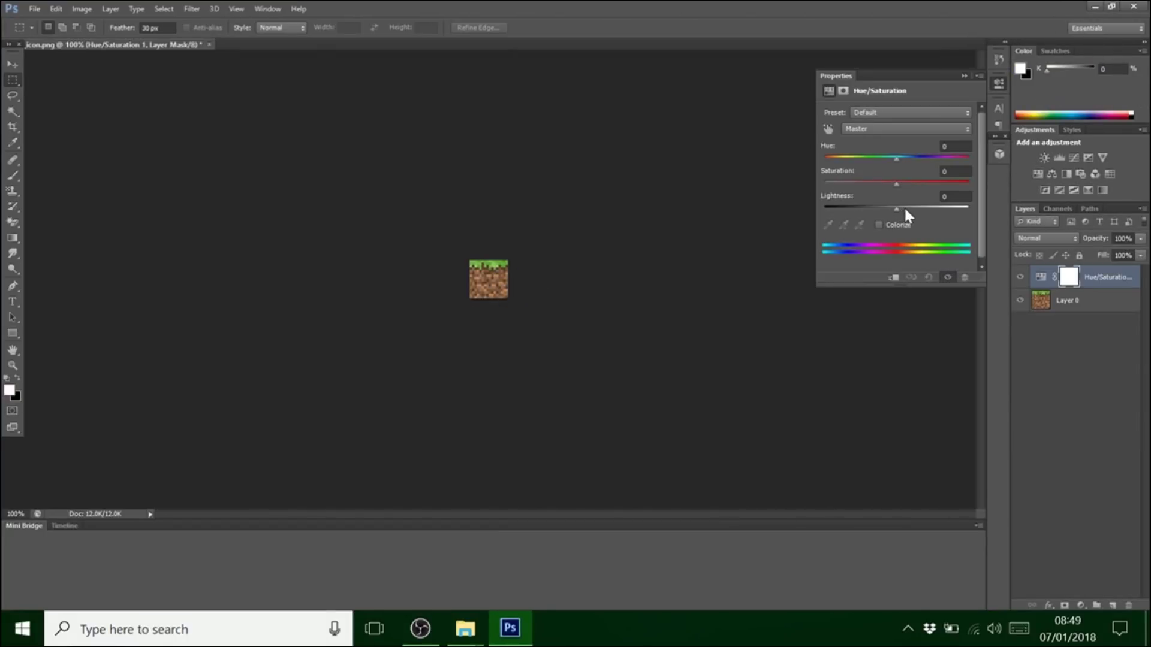
{"action": "left_click_drag", "start_coordinate": [871, 211], "coordinate": [664, 229]}
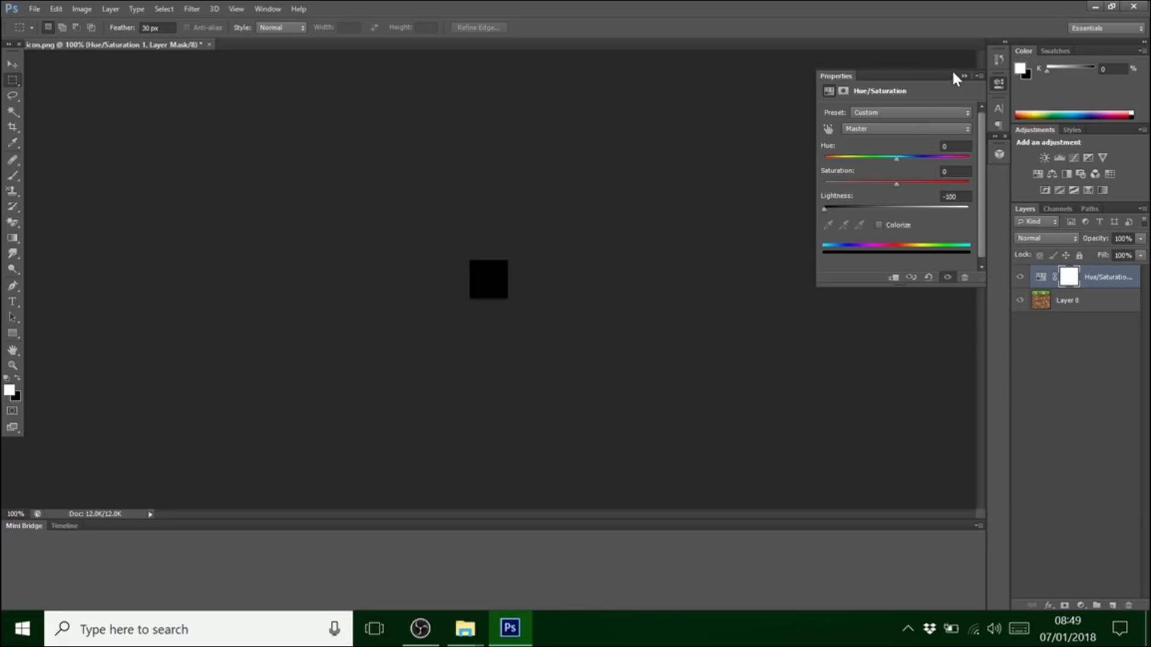
{"action": "left_click", "coordinate": [964, 77]}
Place the diamond image from the desktop onto the pack icon.
{"action": "left_click", "coordinate": [1094, 6]}
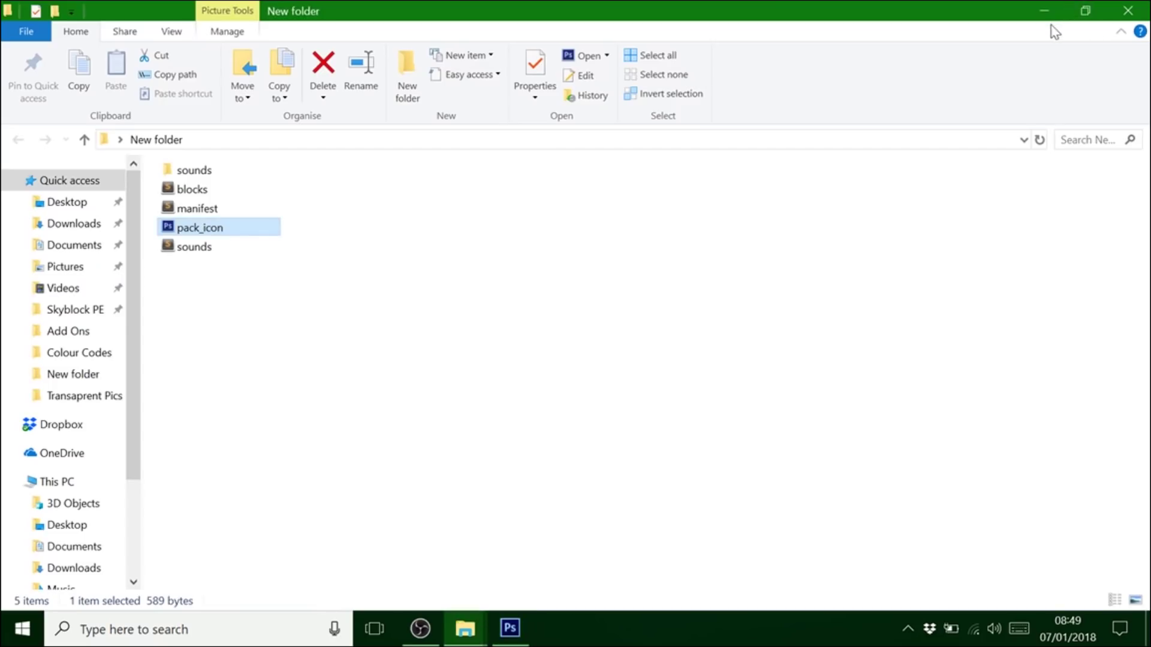
{"action": "left_click", "coordinate": [1047, 9]}
{"action": "left_click_drag", "start_coordinate": [905, 126], "coordinate": [503, 268]}
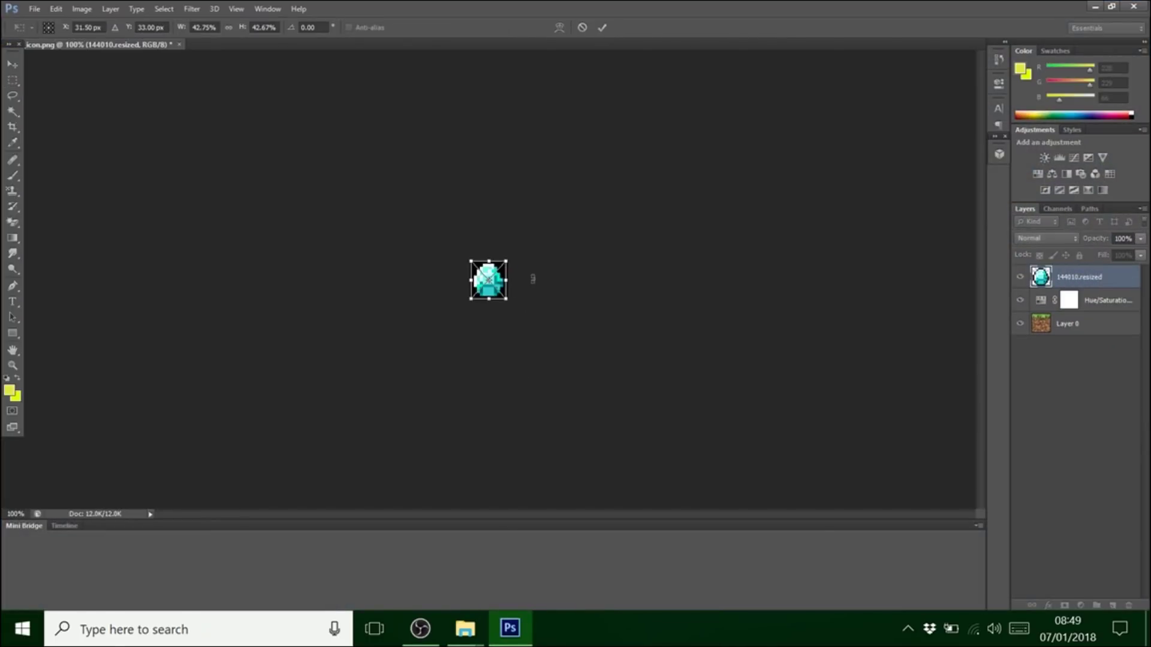
{"action": "left_click", "coordinate": [13, 65]}
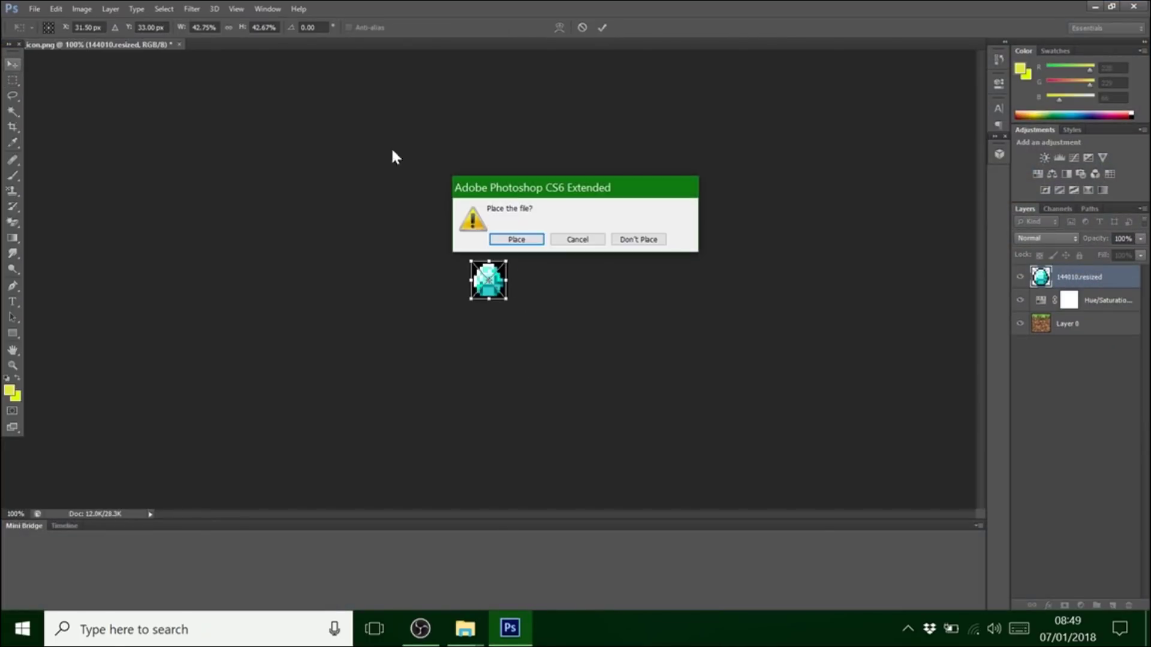
{"action": "left_click", "coordinate": [493, 237]}
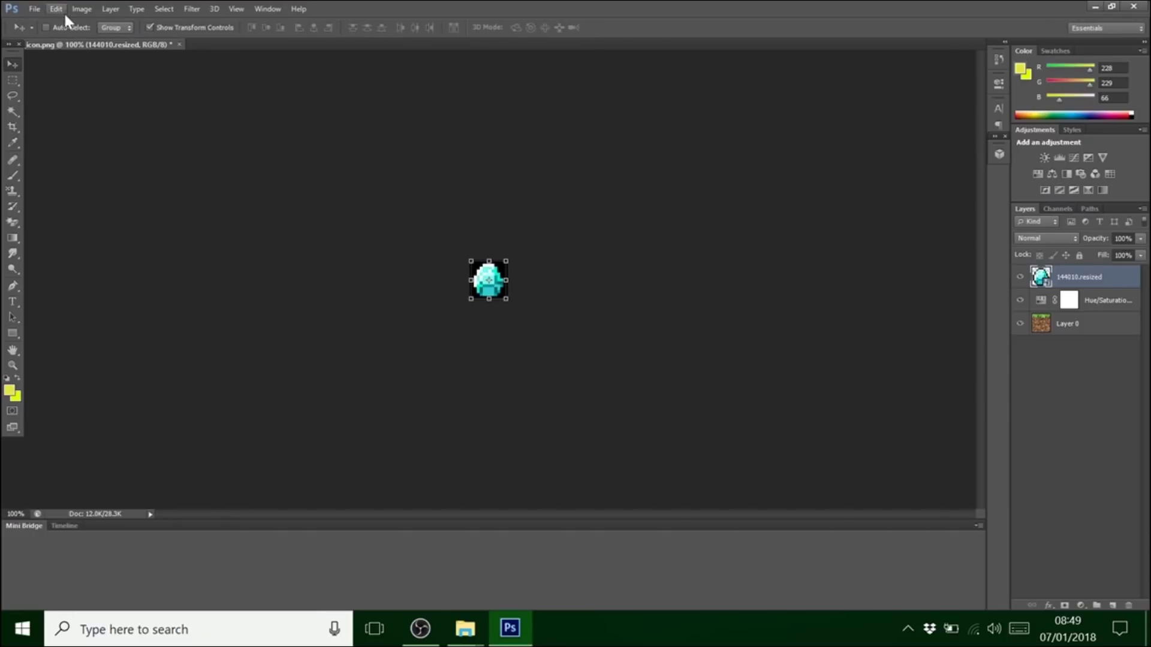
Save as PNG replacing pack_icon.png, then quit Photoshop without saving the layered document.
{"action": "left_click", "coordinate": [34, 8]}
{"action": "left_click", "coordinate": [69, 224]}
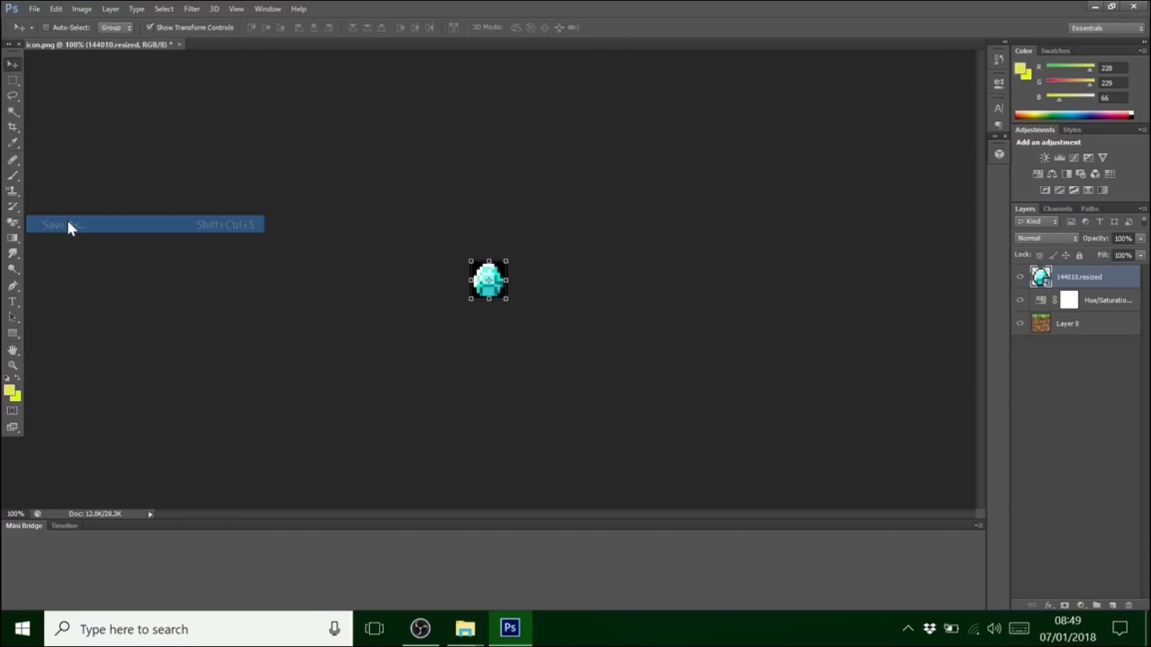
{"action": "left_click", "coordinate": [595, 367]}
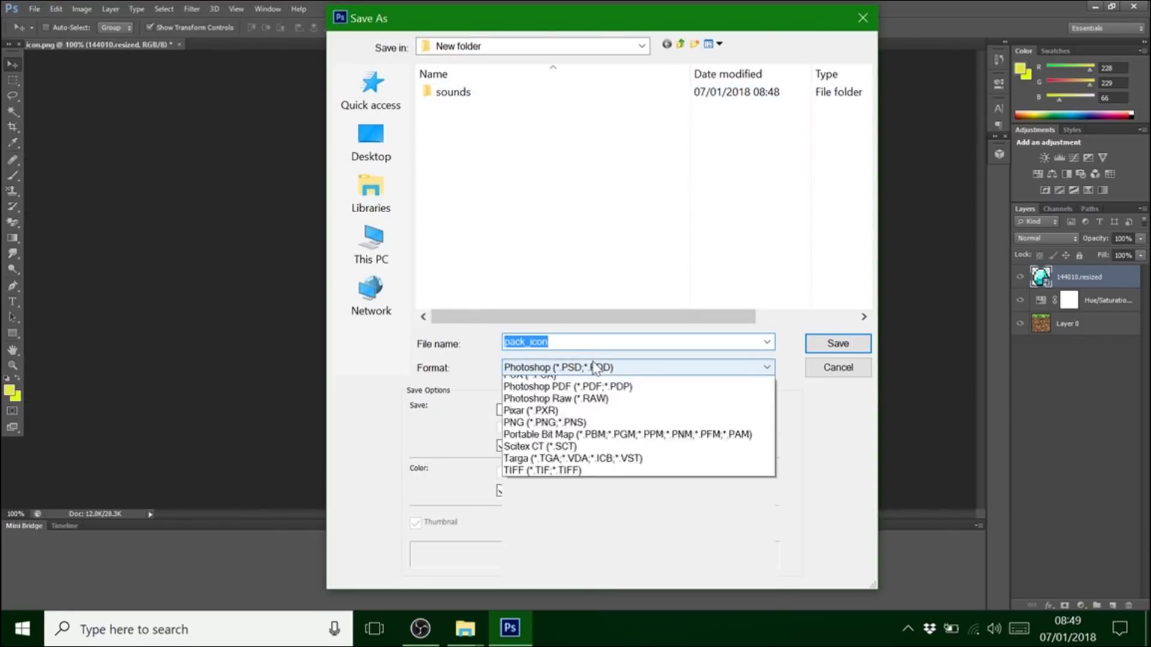
{"action": "left_click", "coordinate": [574, 589]}
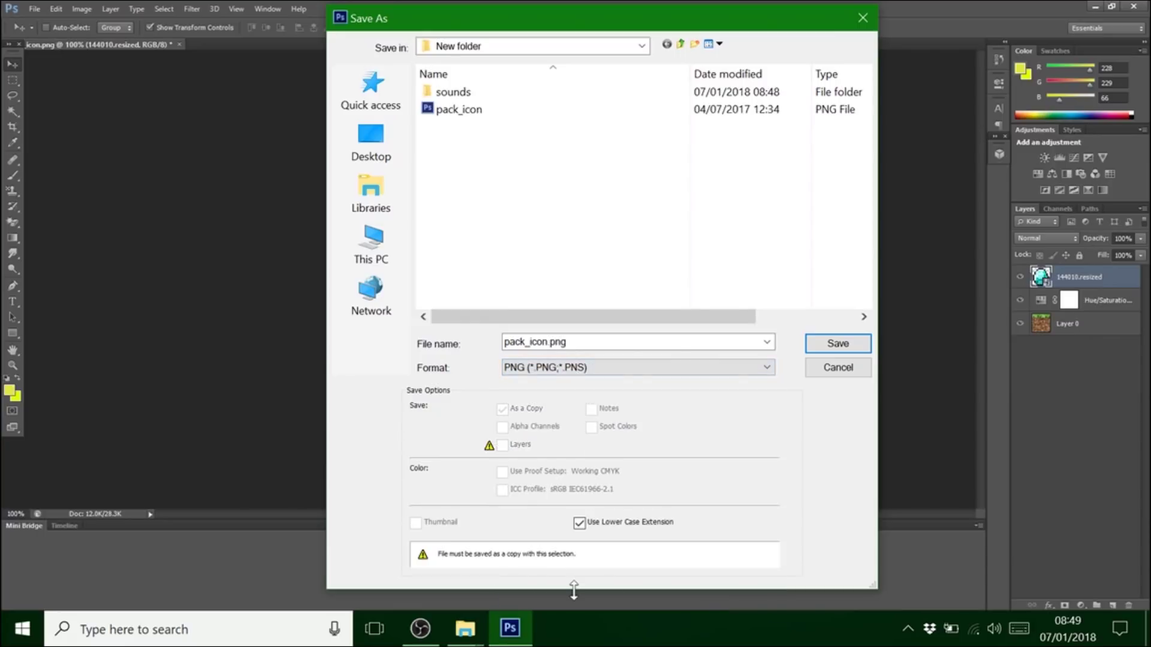
{"action": "left_click", "coordinate": [812, 349]}
{"action": "left_click", "coordinate": [527, 241]}
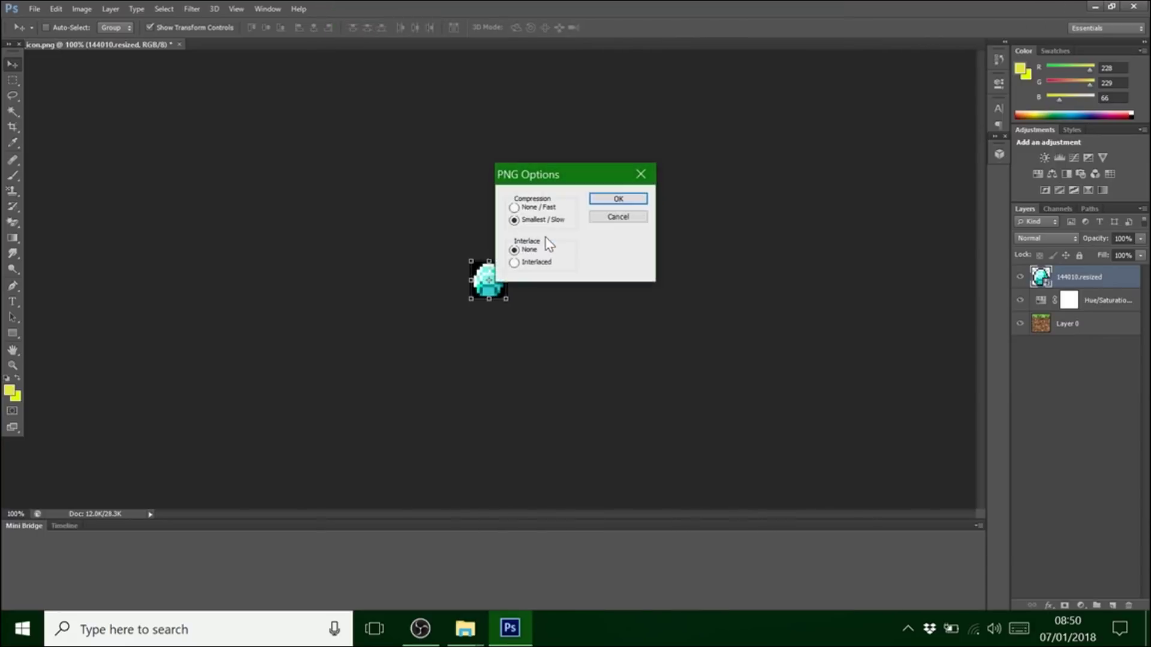
{"action": "left_click", "coordinate": [615, 200]}
{"action": "left_click", "coordinate": [1139, 7]}
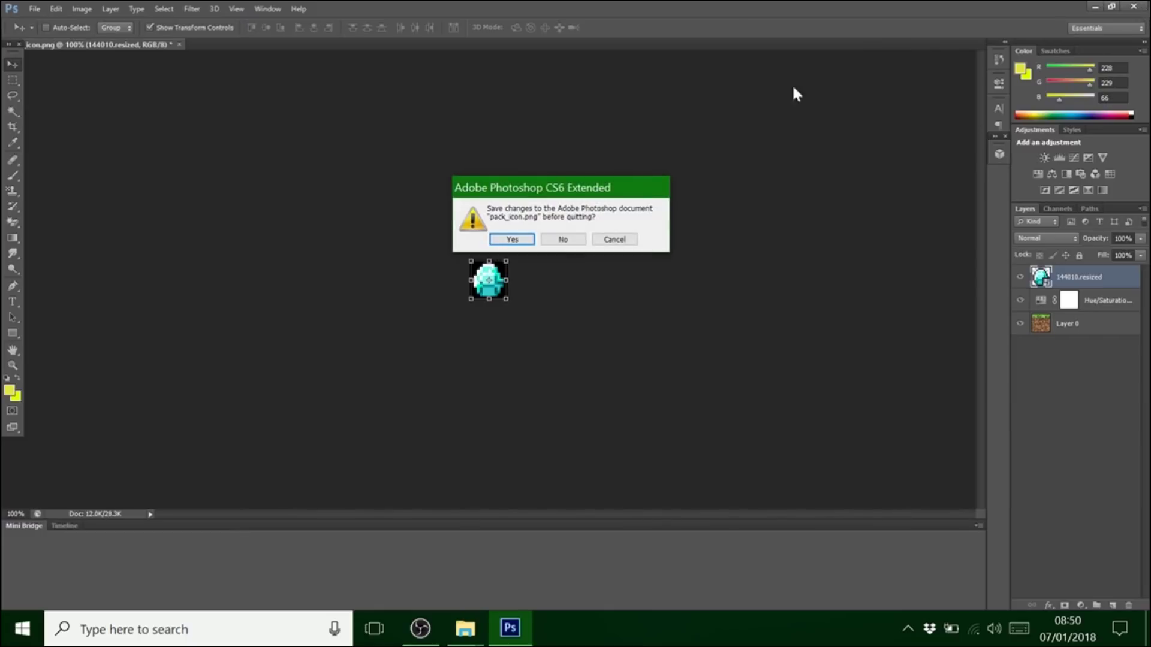
{"action": "left_click", "coordinate": [562, 240]}
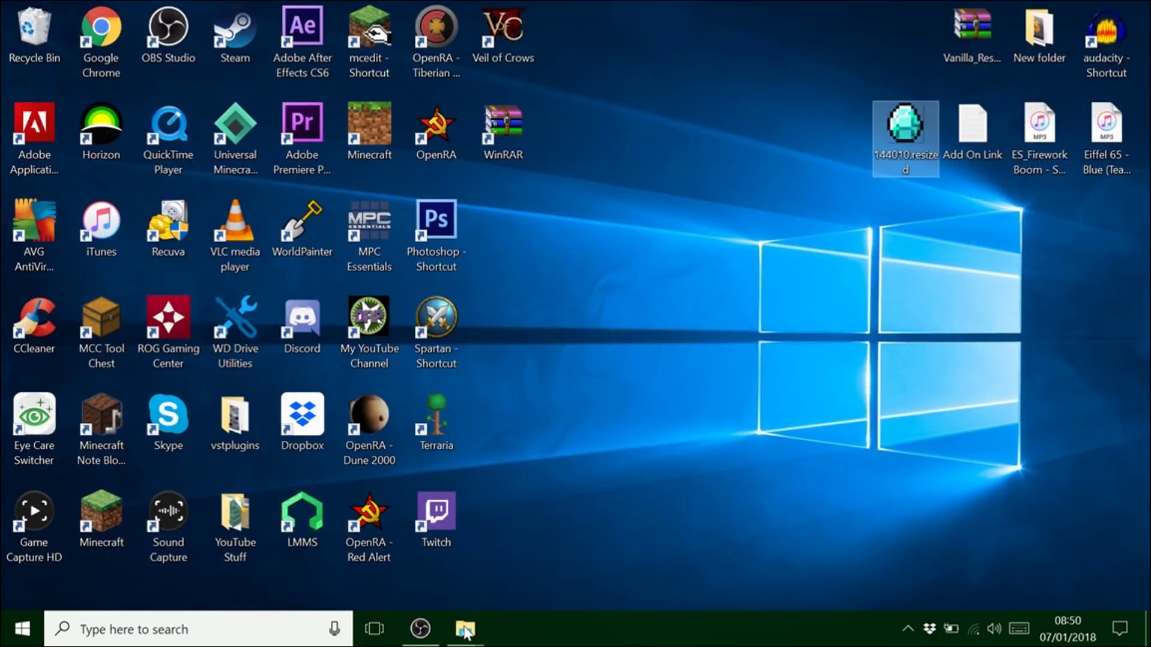
Close the extra sounds folder window from the taskbar.
{"action": "mouse_move", "coordinate": [465, 631]}
{"action": "mouse_move", "coordinate": [483, 523]}
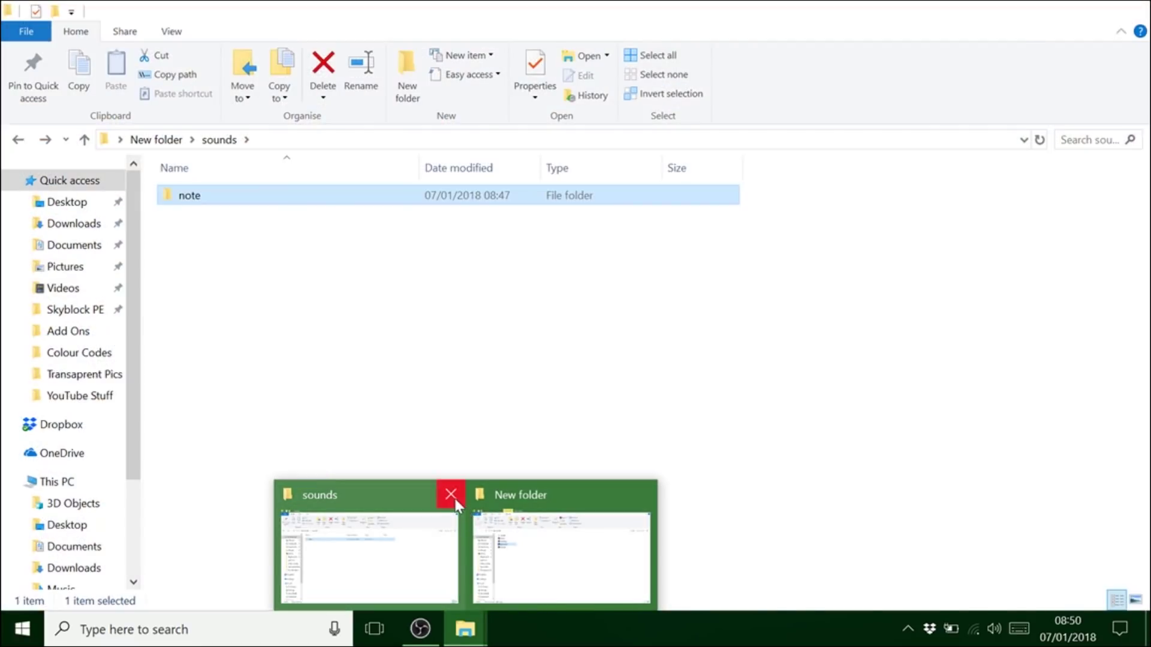
{"action": "left_click", "coordinate": [456, 502]}
{"action": "left_click", "coordinate": [452, 522]}
Reopen pack_icon in Photoshop to check the diamond icon, then close it and minimize Explorer.
{"action": "left_click", "coordinate": [193, 228]}
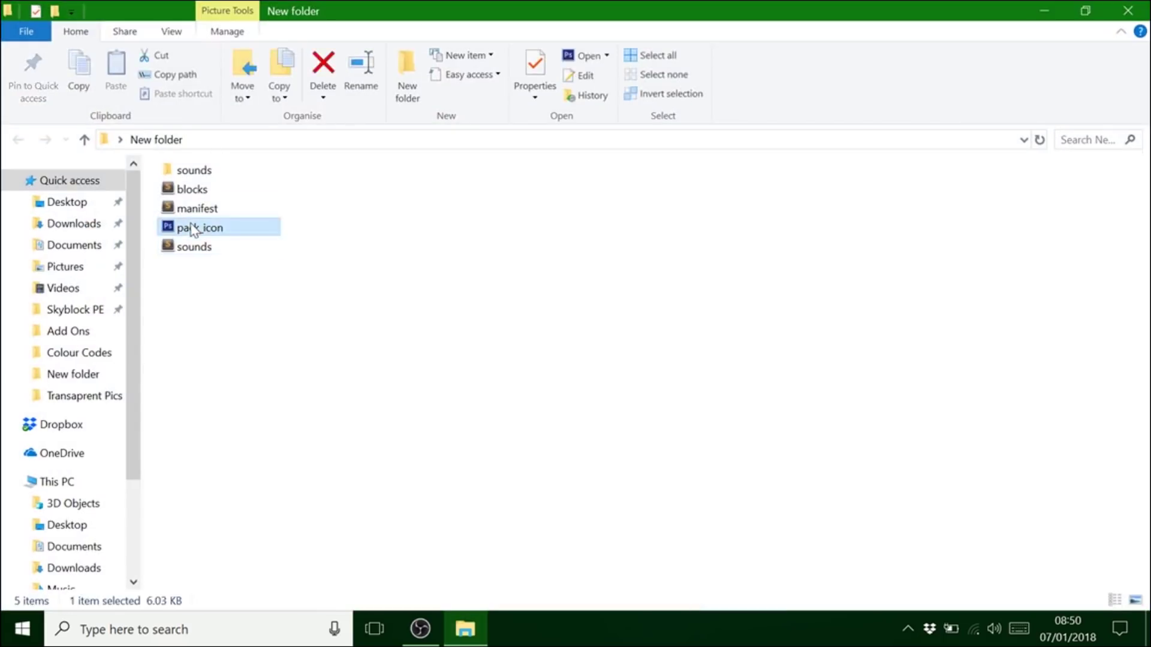
{"action": "double_click", "coordinate": [193, 228]}
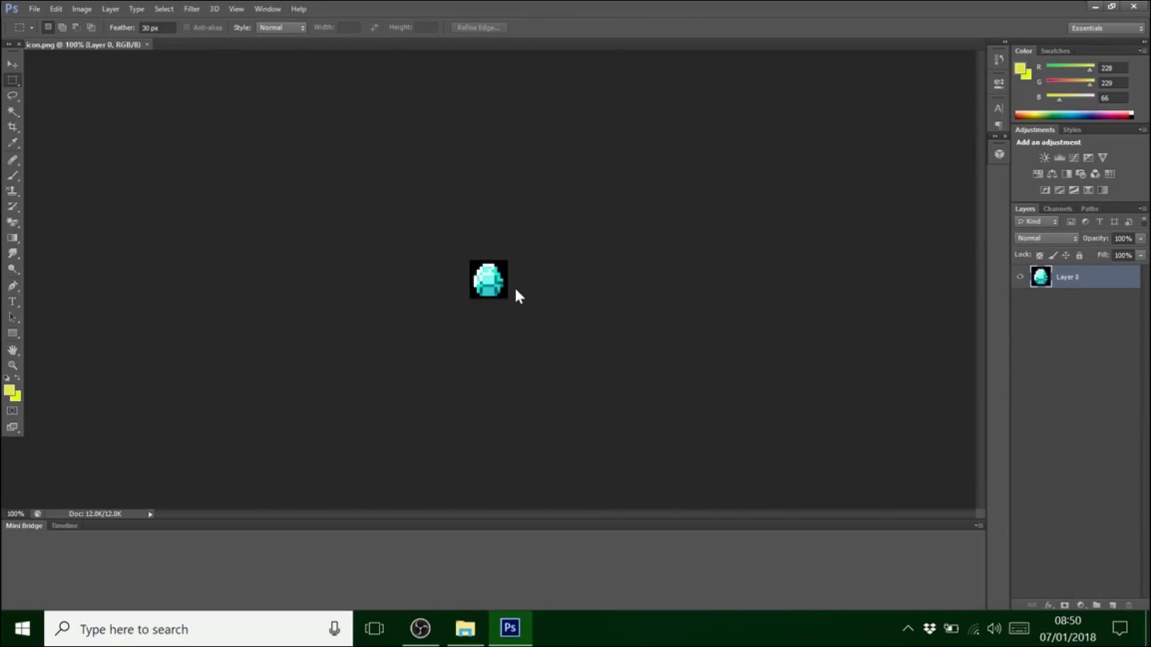
{"action": "left_click", "coordinate": [1136, 7]}
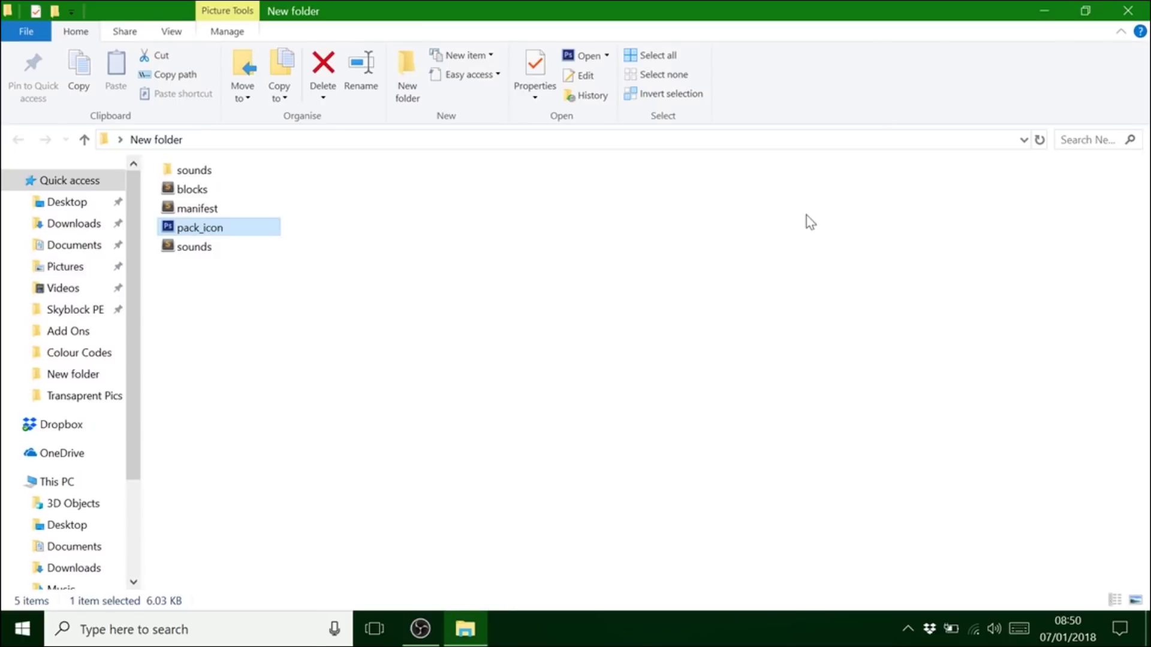
{"action": "left_click", "coordinate": [1045, 11]}
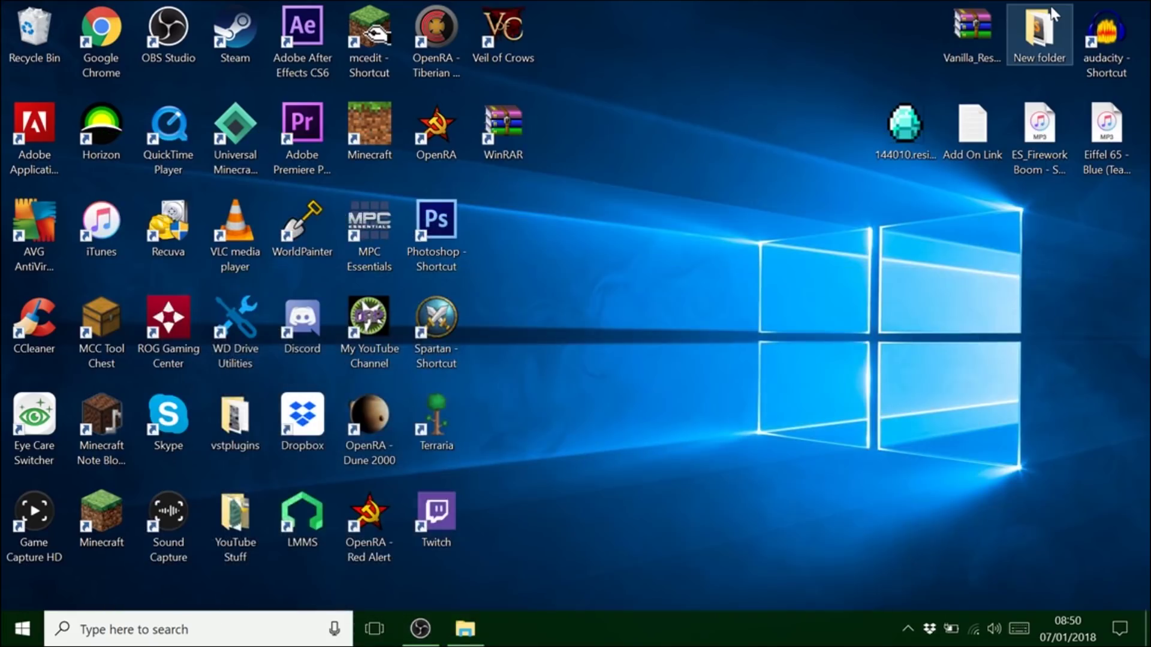
Launch Audacity, load ES_Firework Boom from the desktop, and play it.
{"action": "double_click", "coordinate": [1121, 48]}
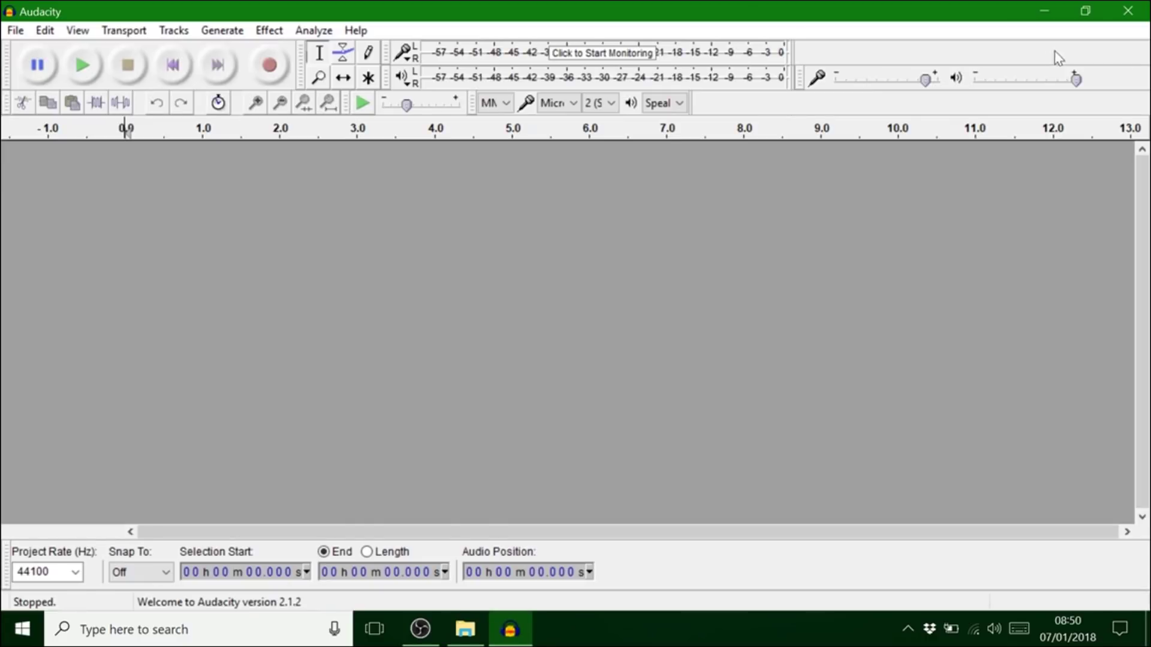
{"action": "key", "text": "XF86AudioMute"}
{"action": "left_click", "coordinate": [1055, 13]}
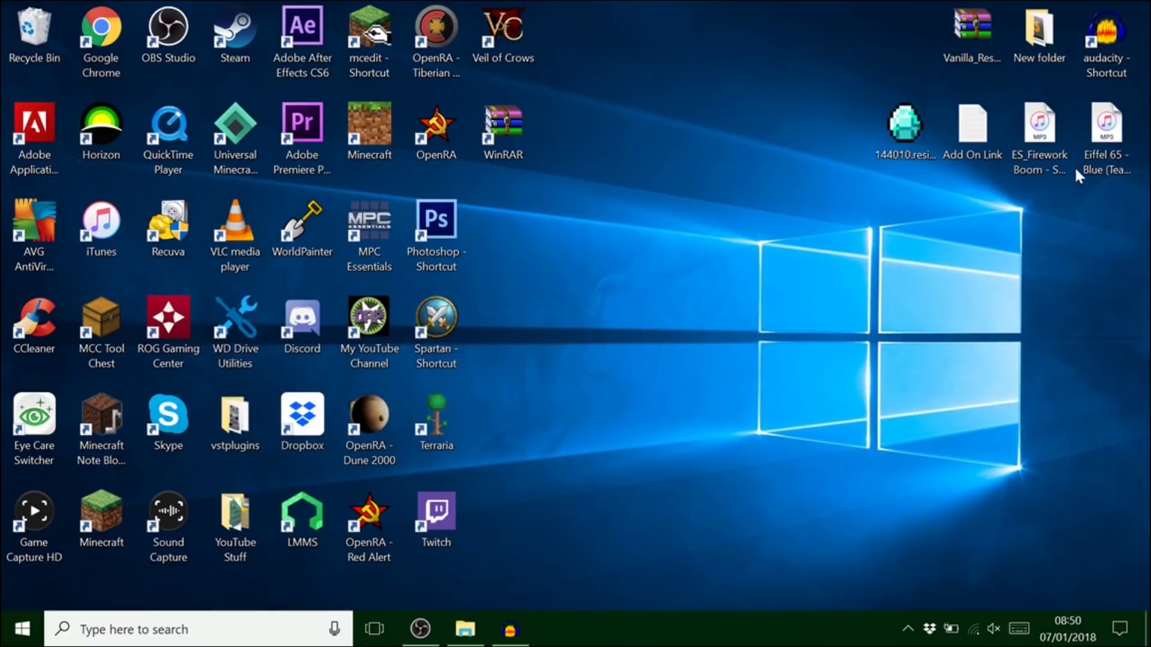
{"action": "left_click", "coordinate": [1046, 169]}
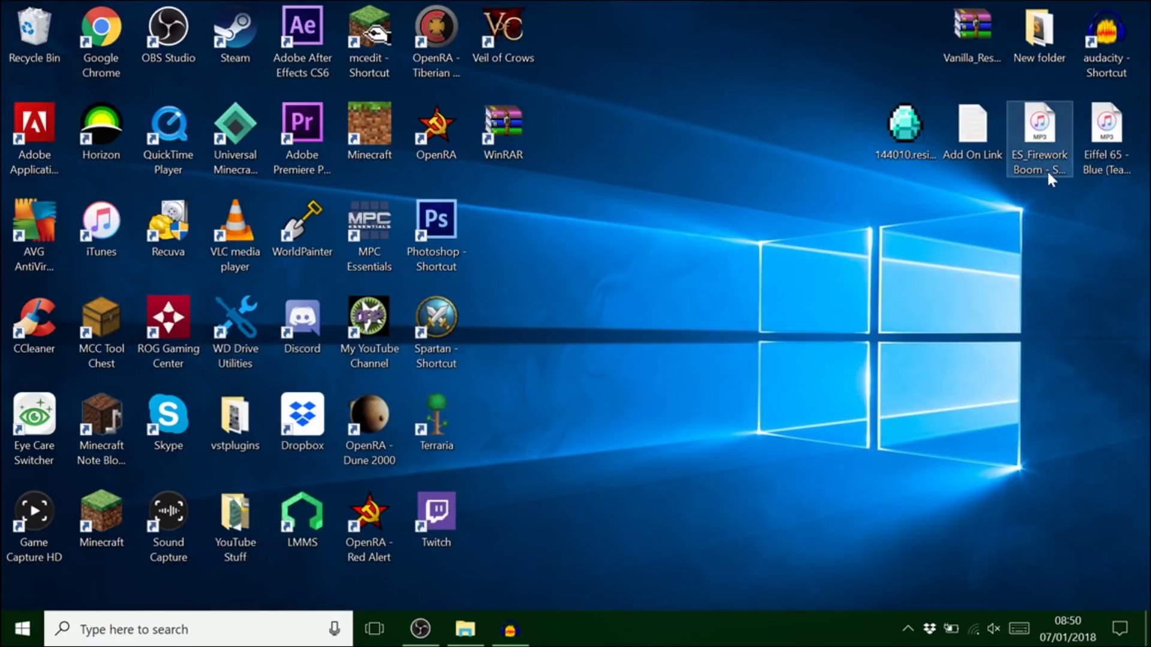
{"action": "left_click_drag", "start_coordinate": [1033, 175], "coordinate": [465, 327]}
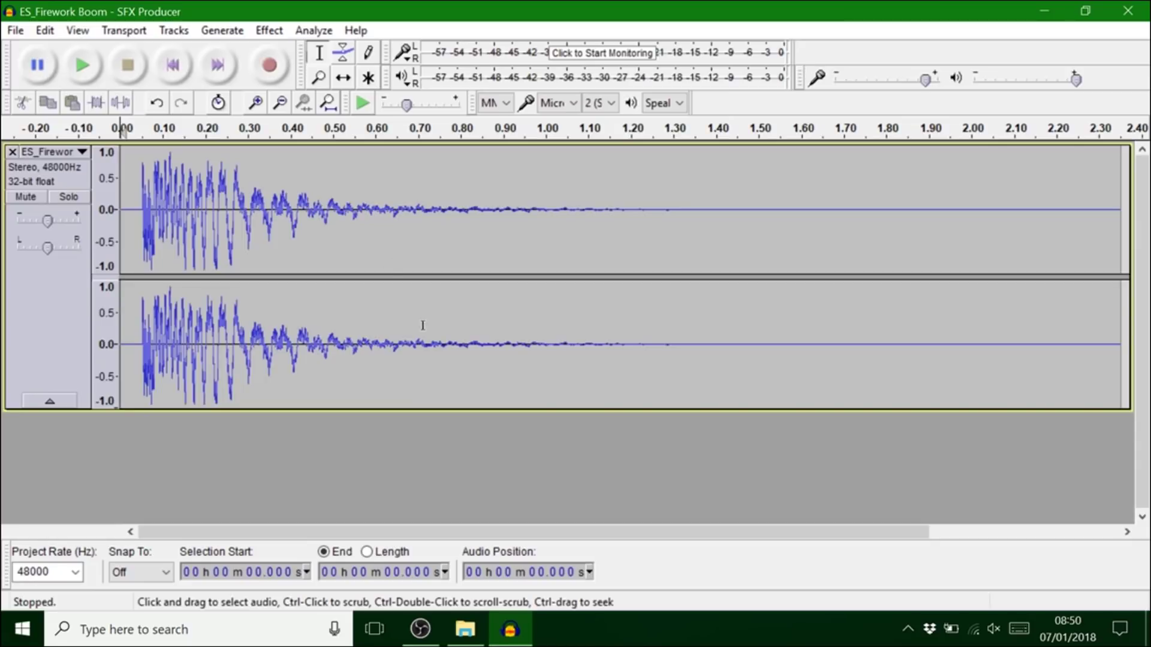
{"action": "triple_click", "coordinate": [279, 102]}
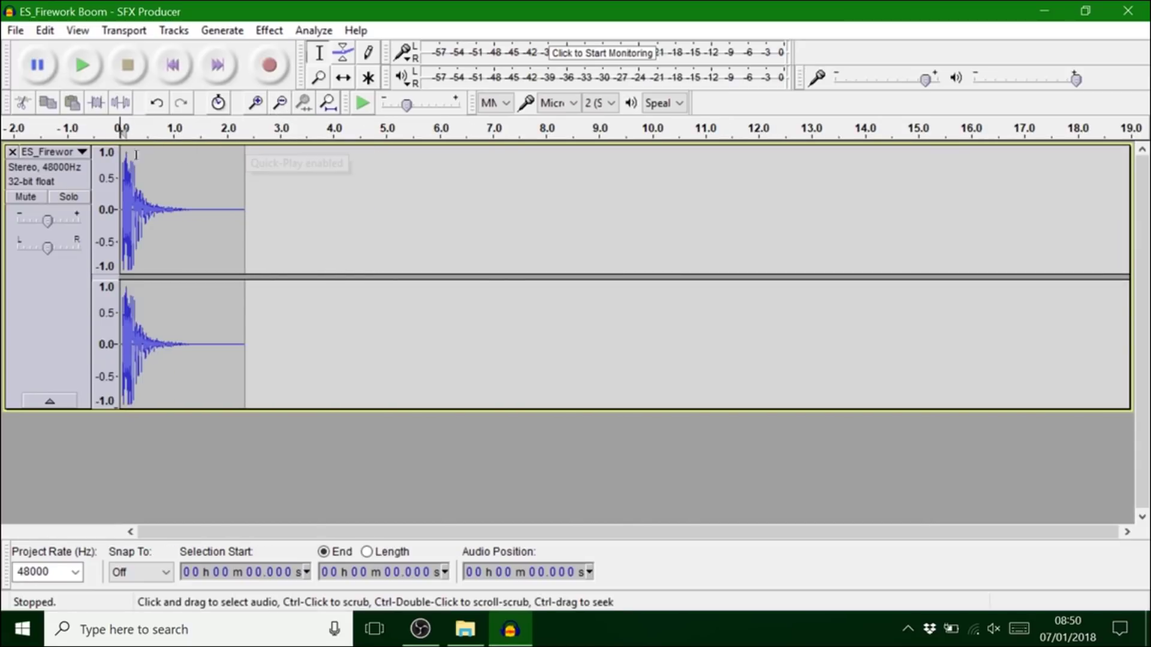
{"action": "left_click", "coordinate": [83, 66]}
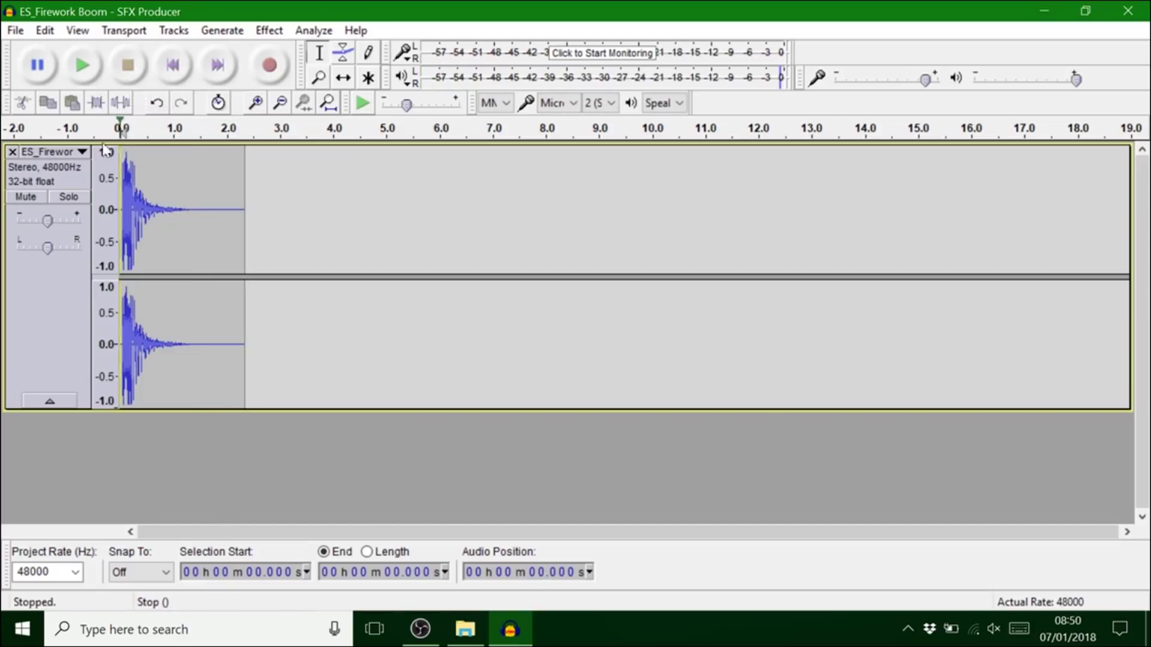
Export the firework track to the desktop as Ogg Vorbis and close the track.
{"action": "left_click", "coordinate": [49, 358]}
{"action": "left_click", "coordinate": [21, 31]}
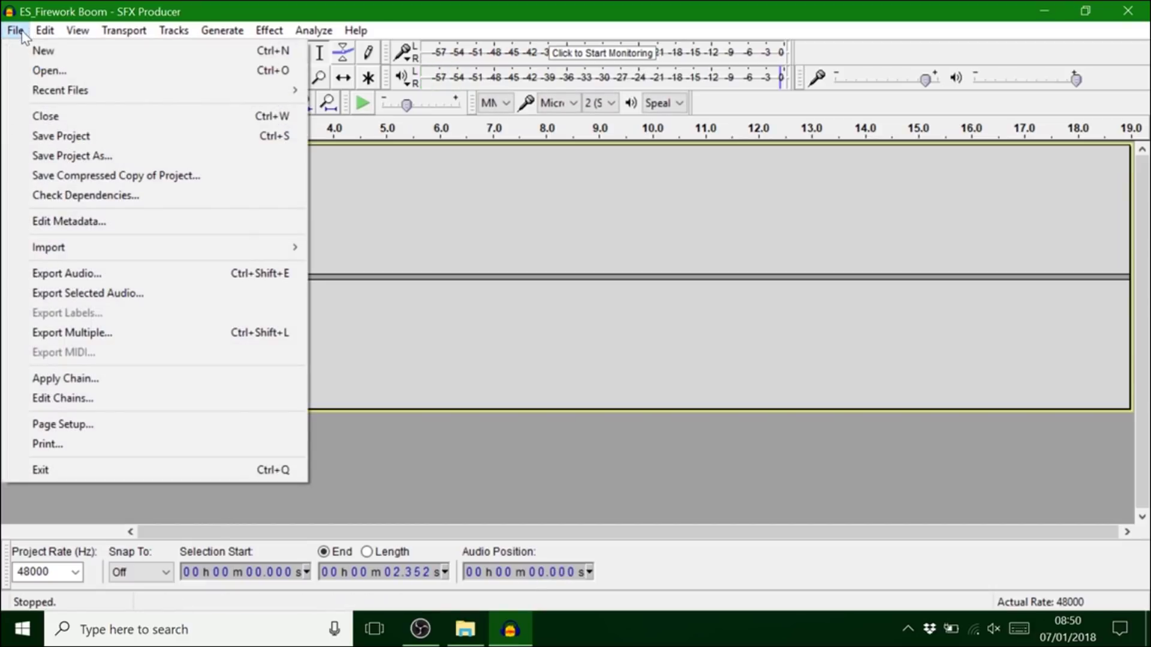
{"action": "left_click", "coordinate": [66, 273]}
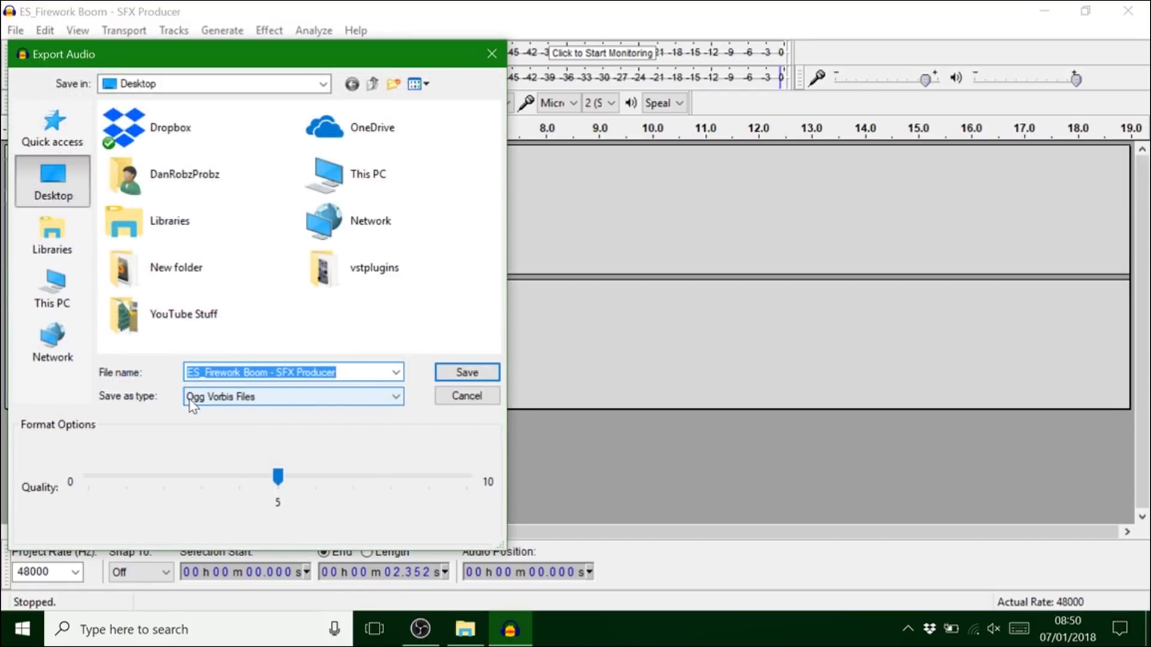
{"action": "left_click", "coordinate": [306, 401]}
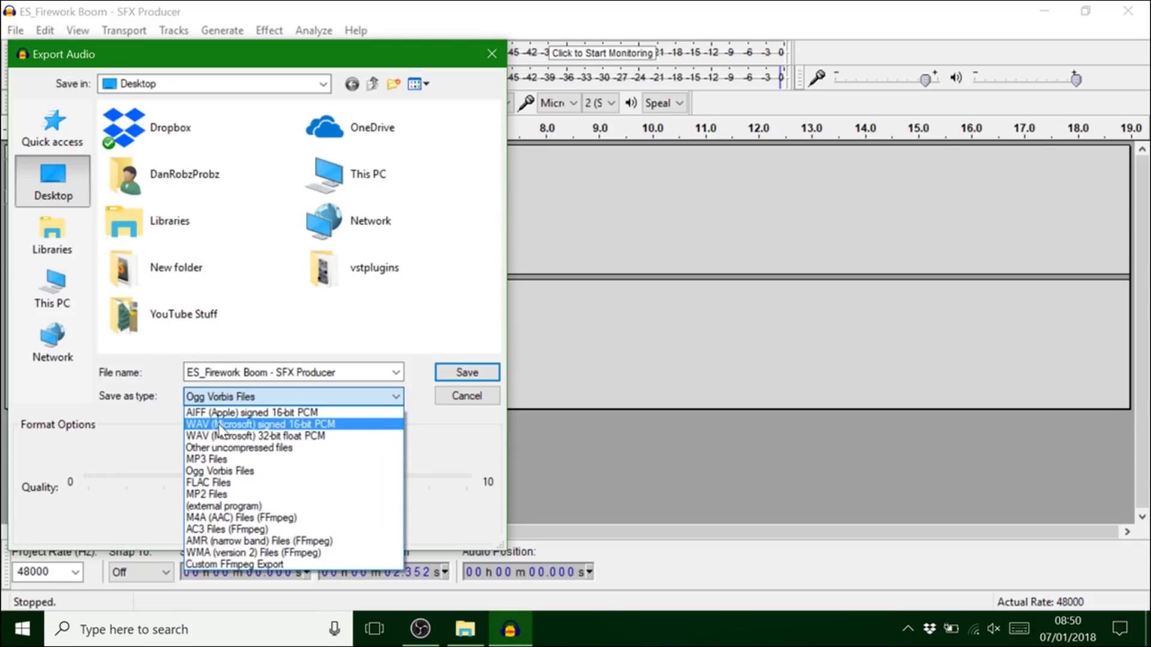
{"action": "left_click", "coordinate": [219, 470]}
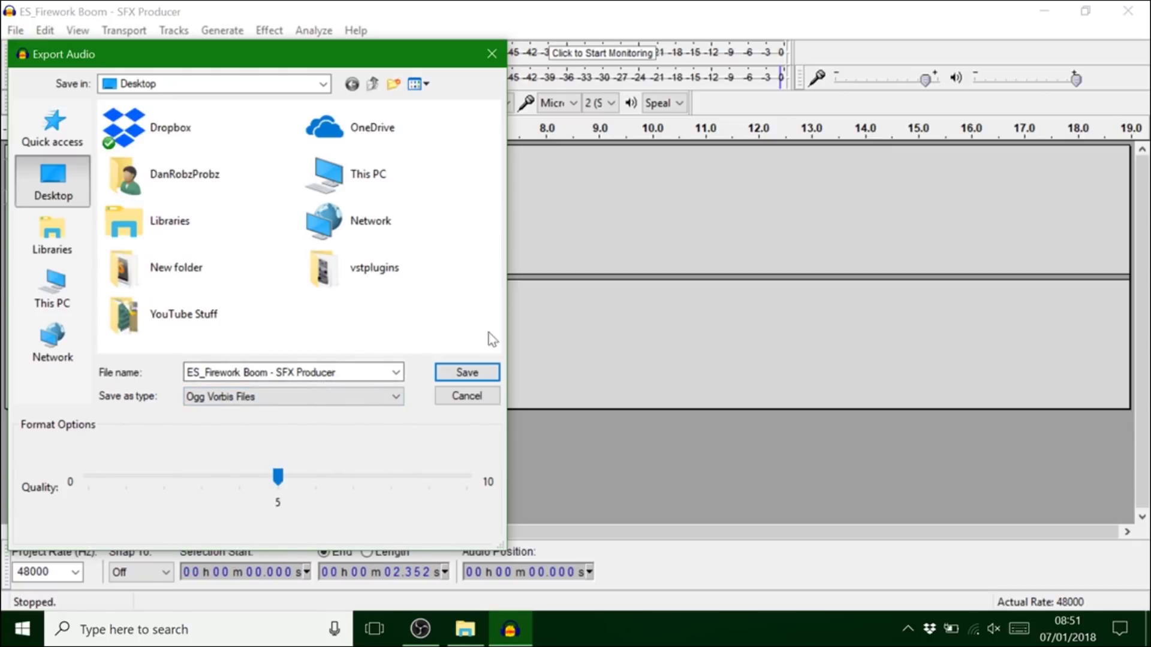
{"action": "left_click", "coordinate": [491, 373]}
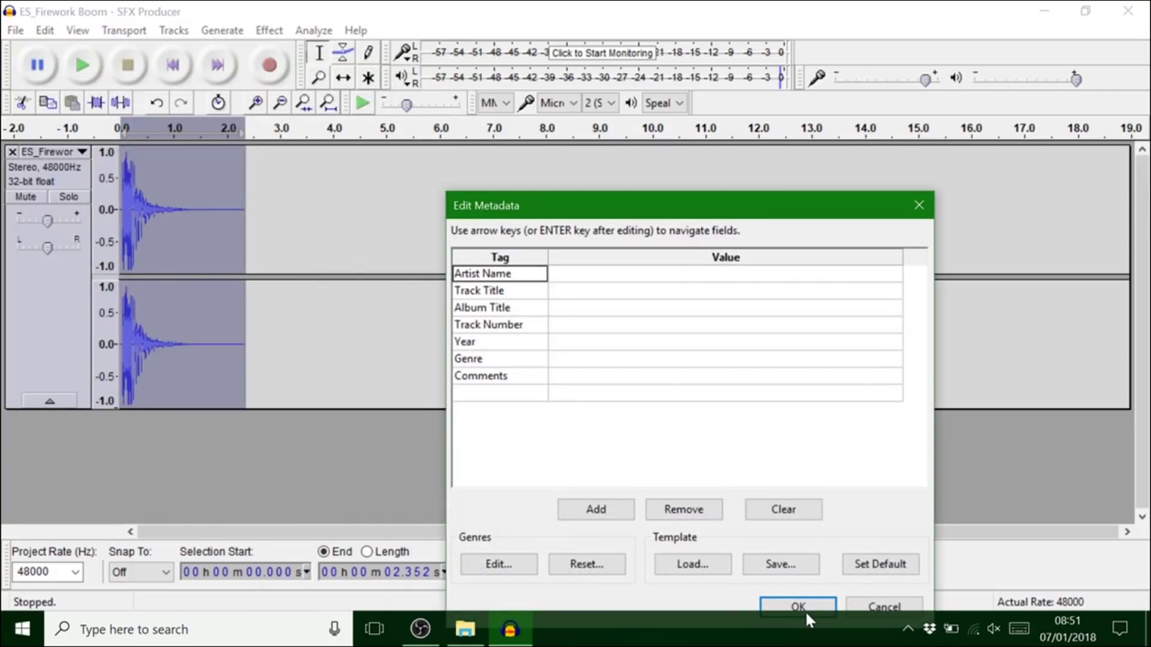
{"action": "left_click", "coordinate": [799, 606]}
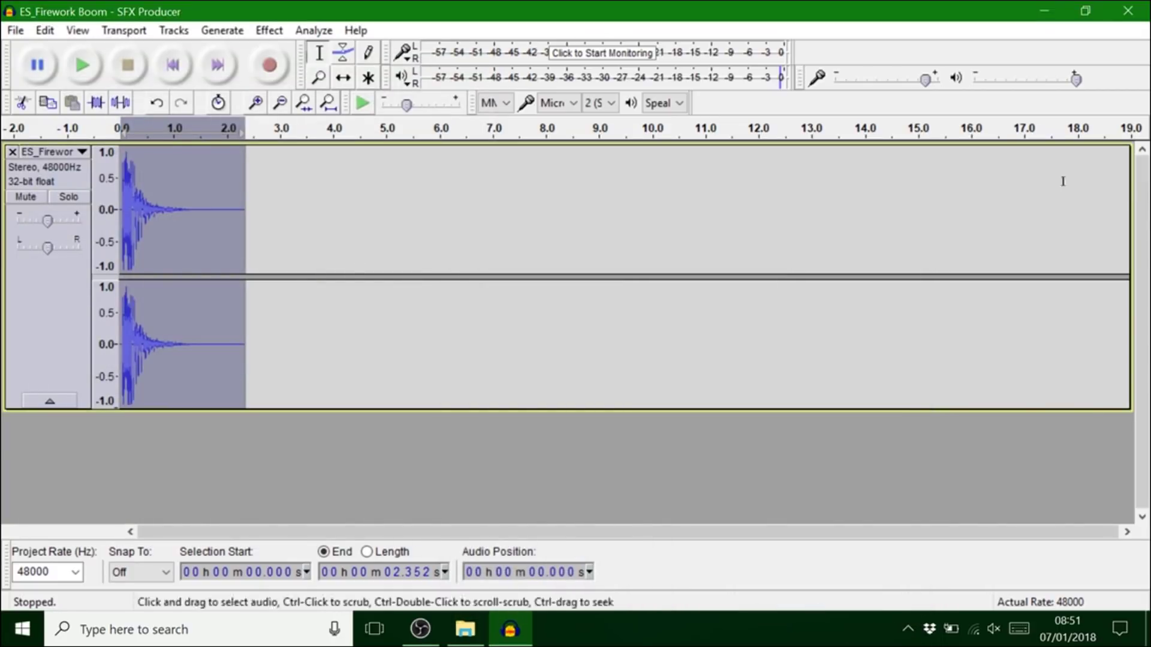
{"action": "left_click", "coordinate": [12, 151]}
Load Eiffel 65 - Blue and delete its first 31 seconds and the 1:09–4:52 section.
{"action": "left_click", "coordinate": [1044, 11]}
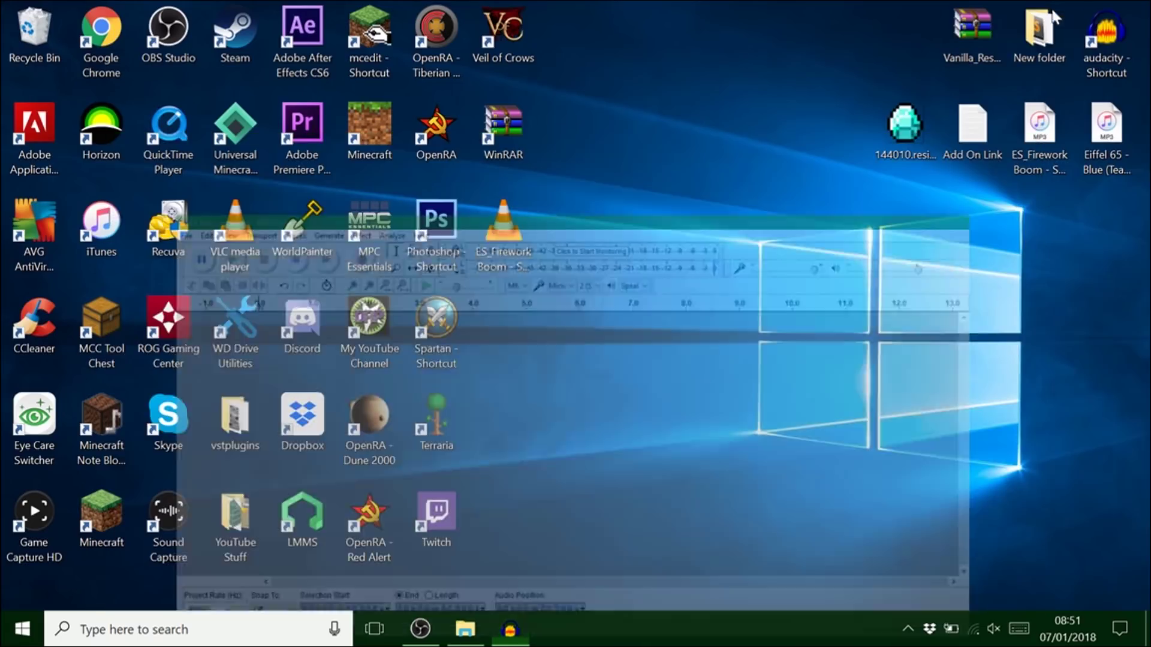
{"action": "left_click_drag", "start_coordinate": [1100, 135], "coordinate": [304, 250]}
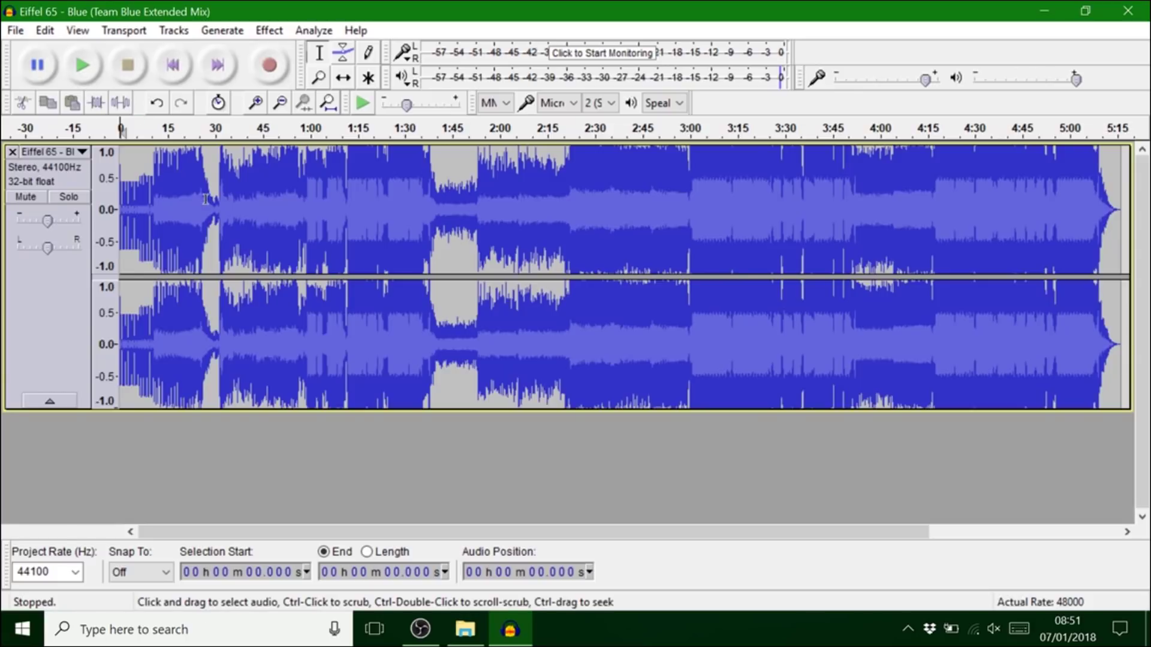
{"action": "left_click_drag", "start_coordinate": [218, 203], "coordinate": [120, 205]}
{"action": "key", "text": "Delete"}
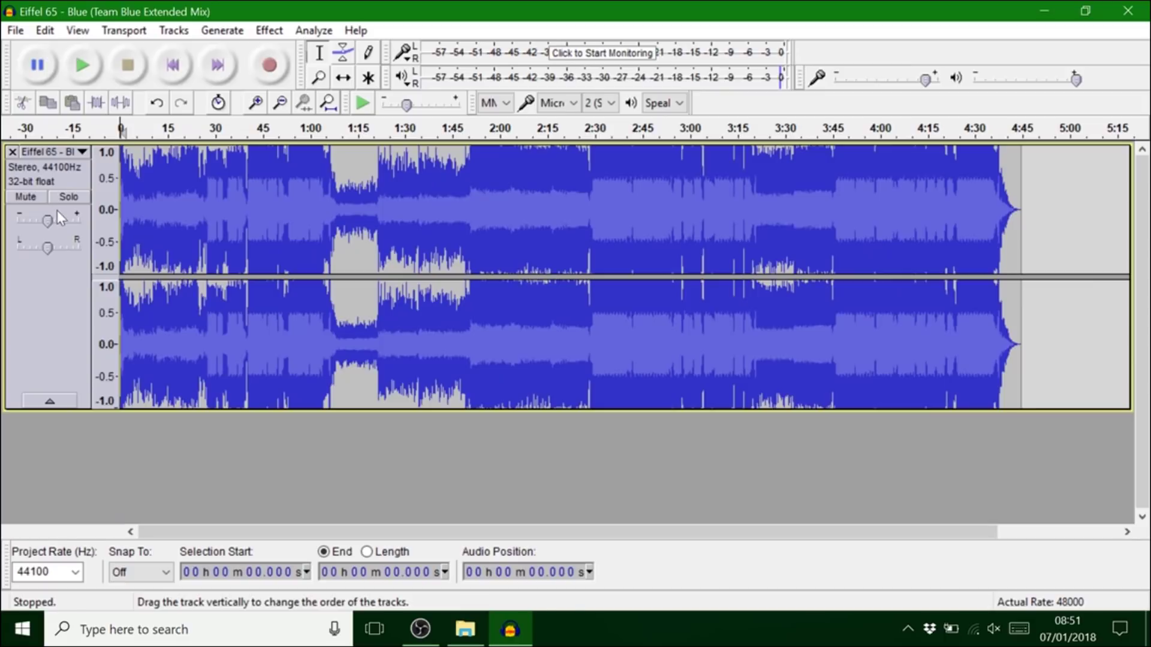
{"action": "left_click_drag", "start_coordinate": [340, 198], "coordinate": [1044, 203]}
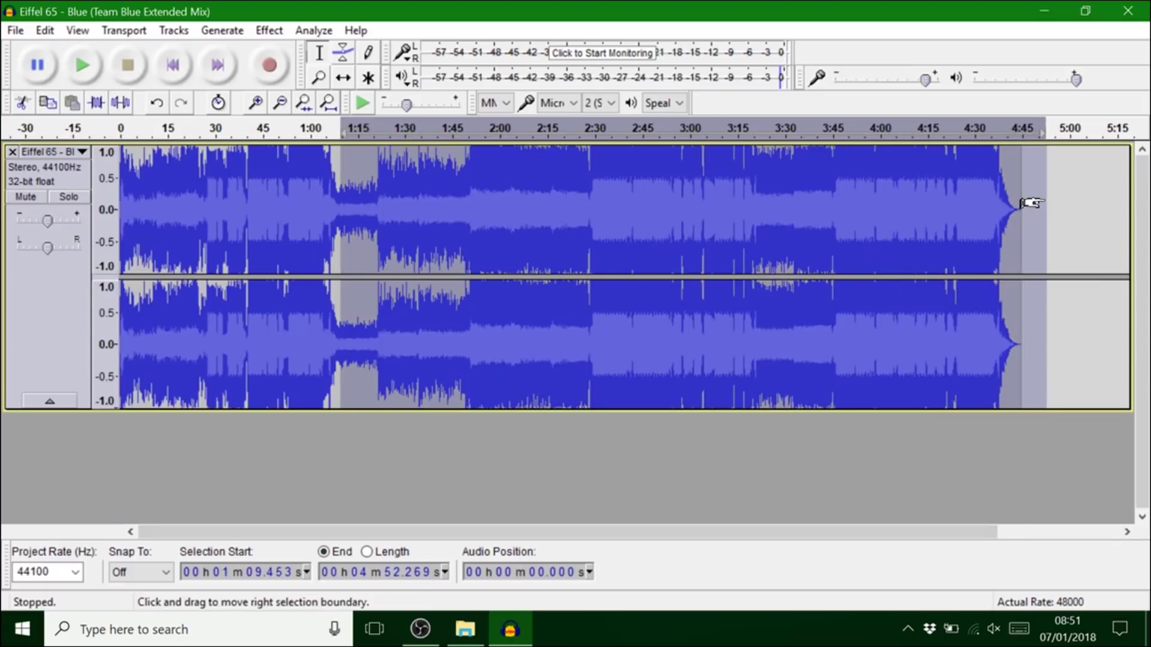
{"action": "key", "text": "Delete"}
Export the trimmed song to the desktop as Ogg Vorbis and close Audacity.
{"action": "left_click", "coordinate": [51, 346]}
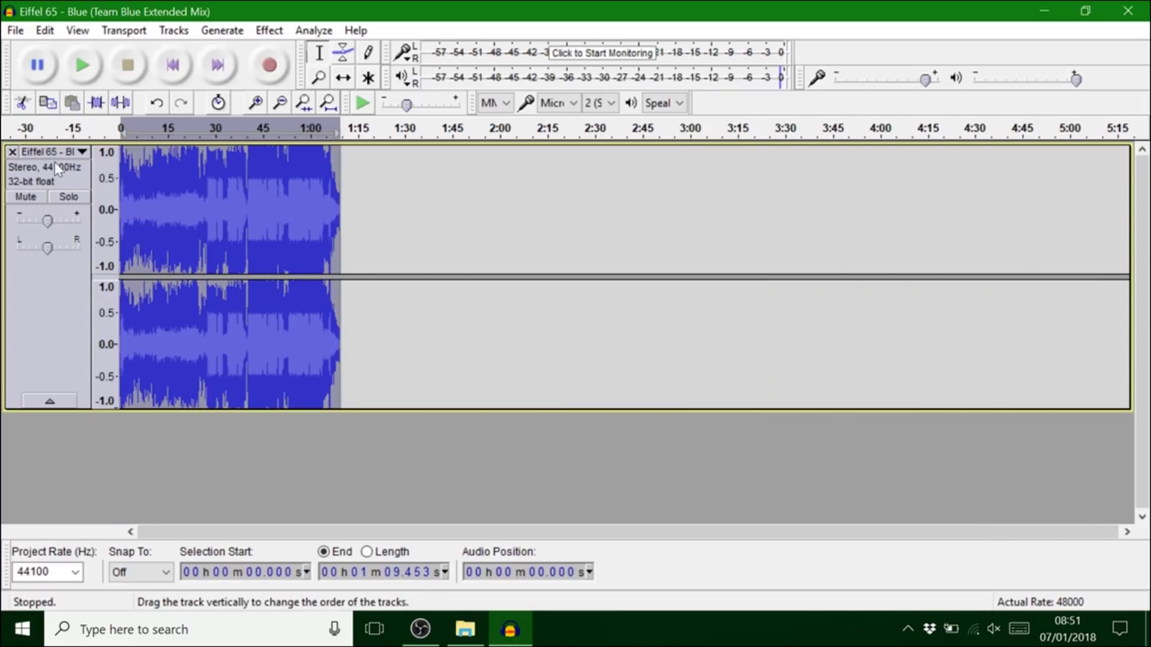
{"action": "left_click", "coordinate": [16, 30]}
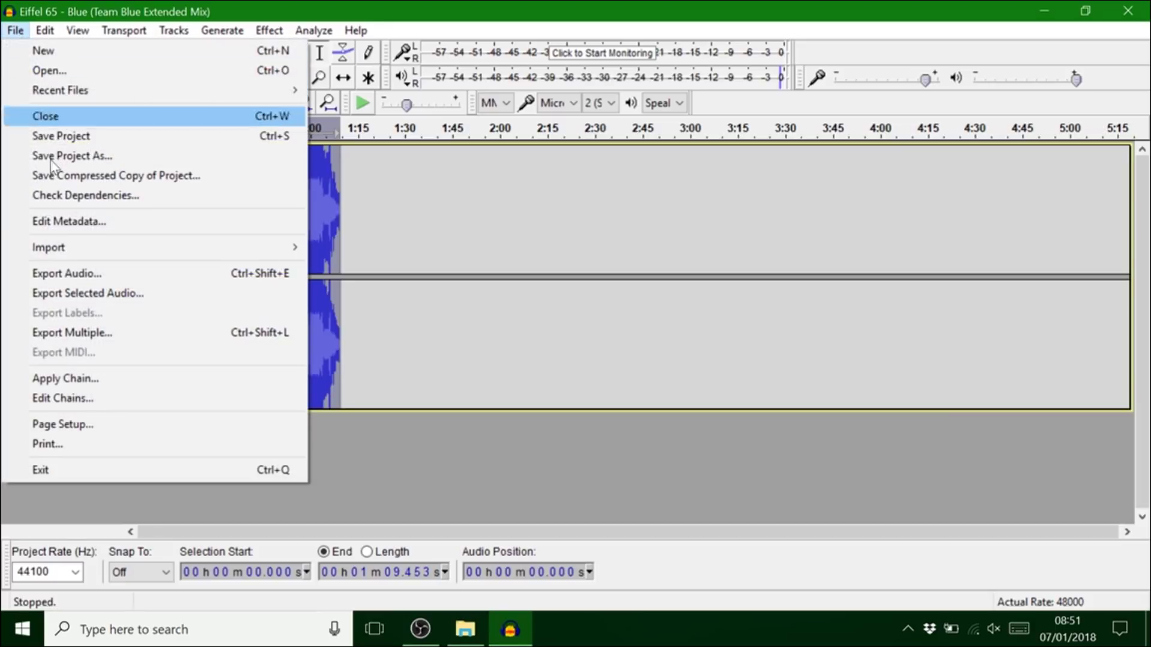
{"action": "left_click", "coordinate": [90, 274]}
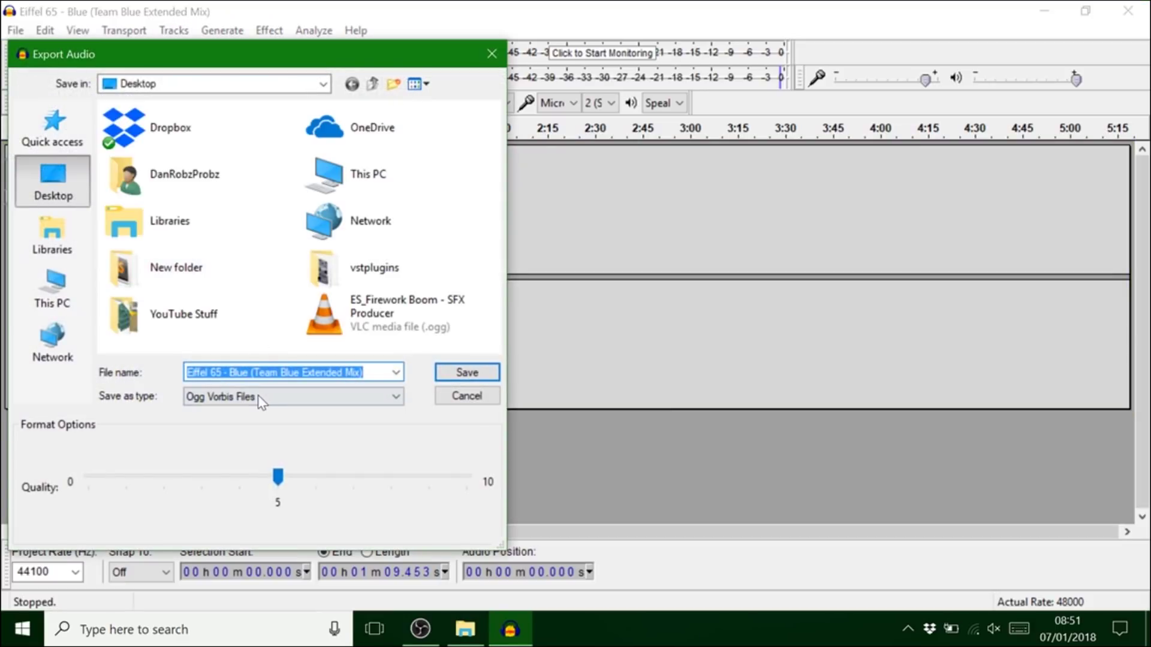
{"action": "left_click", "coordinate": [465, 372]}
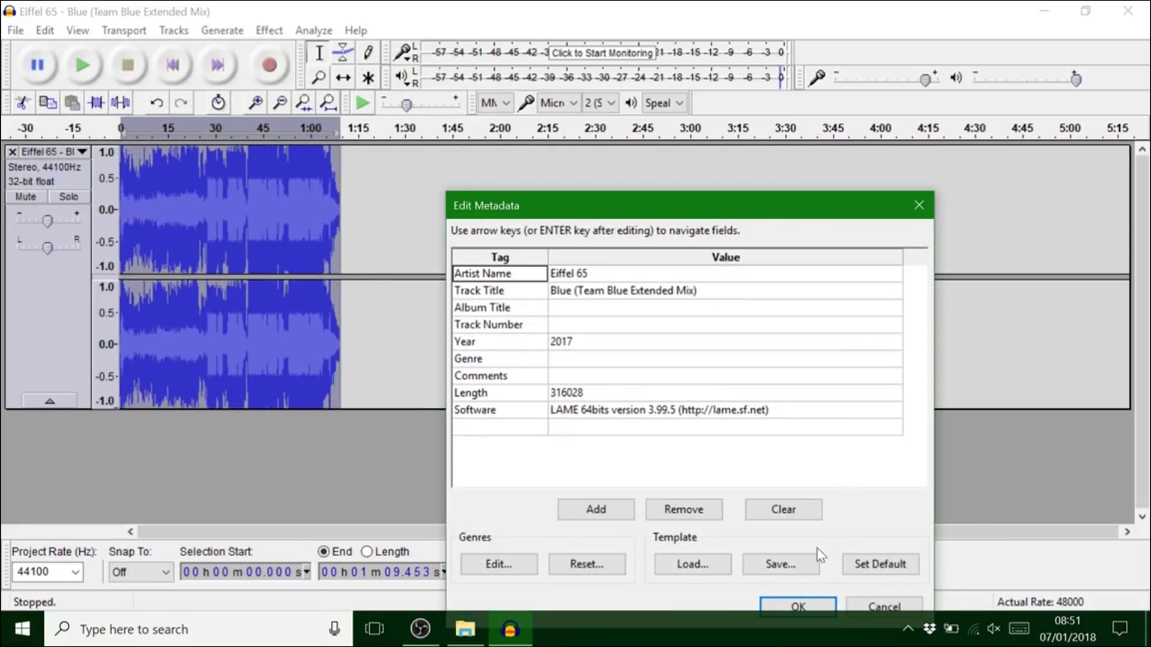
{"action": "left_click", "coordinate": [802, 606]}
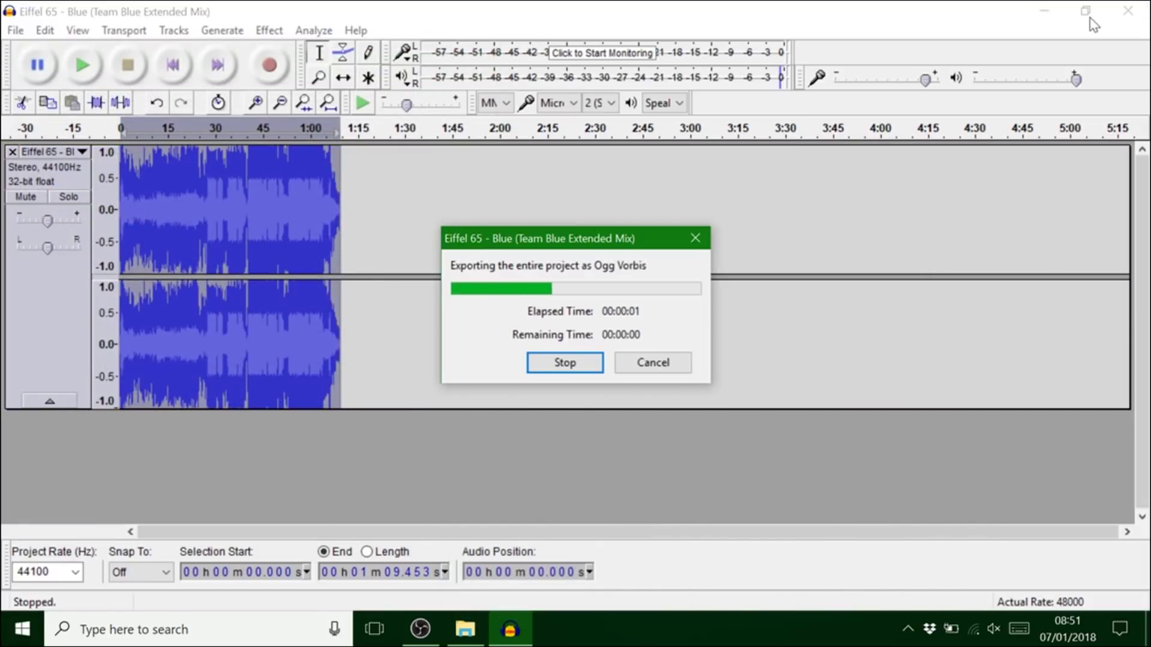
{"action": "left_click", "coordinate": [1127, 11]}
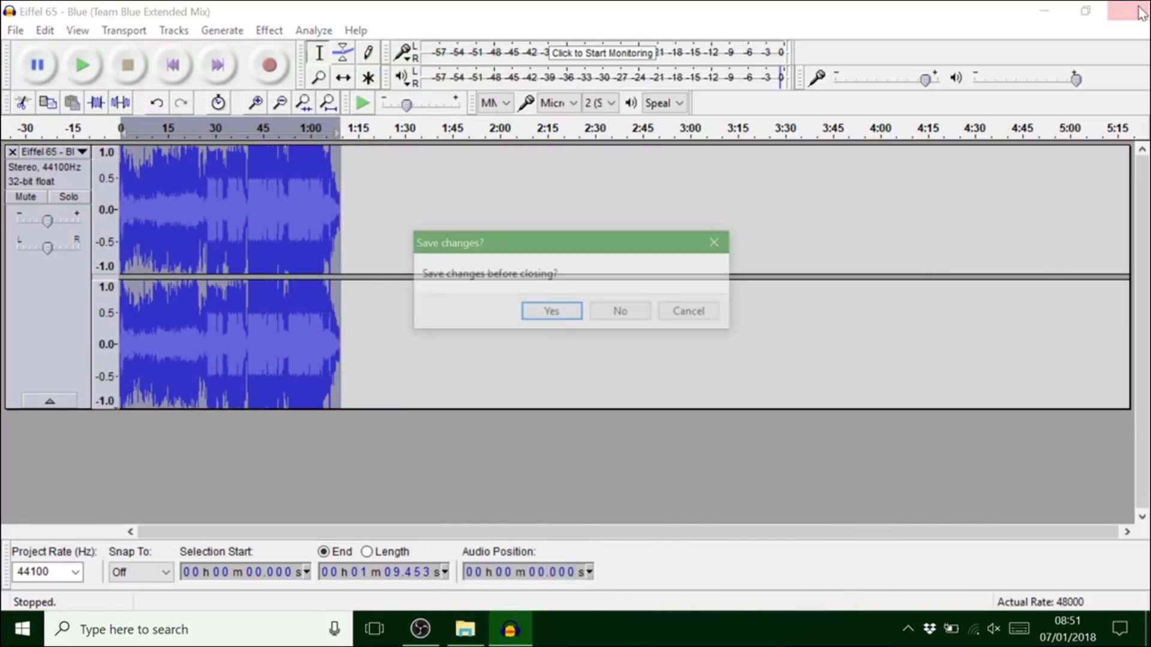
Discard the Audacity project changes and drag both desktop Ogg files into New folder's sounds folder.
{"action": "left_click", "coordinate": [624, 313]}
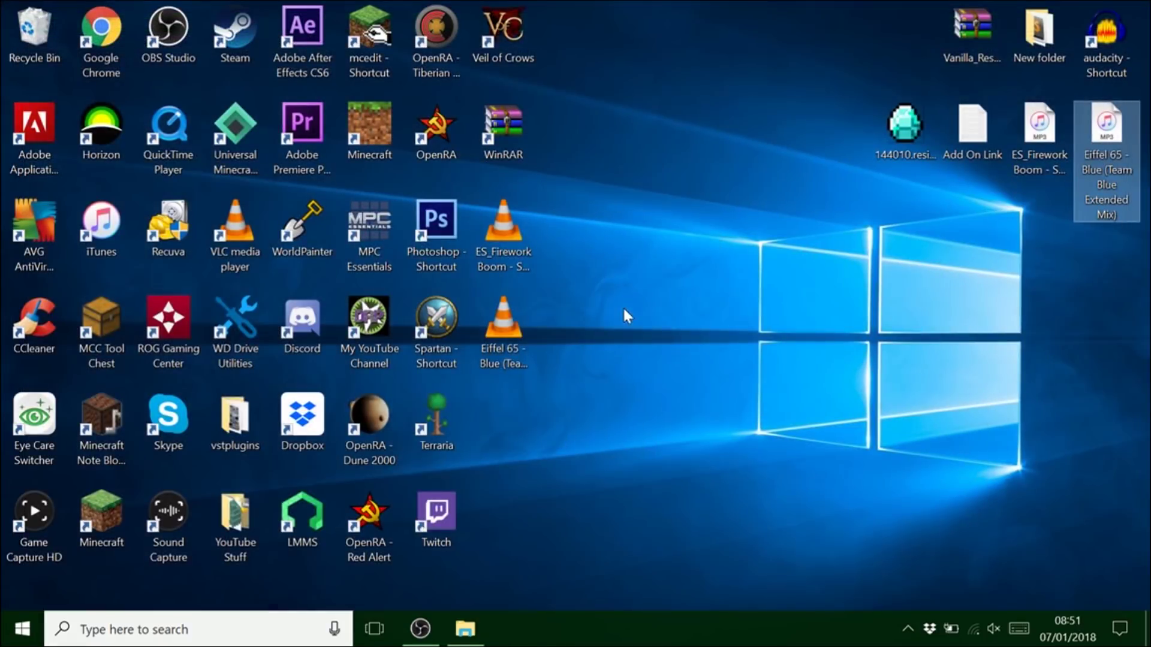
{"action": "left_click_drag", "start_coordinate": [489, 237], "coordinate": [690, 239]}
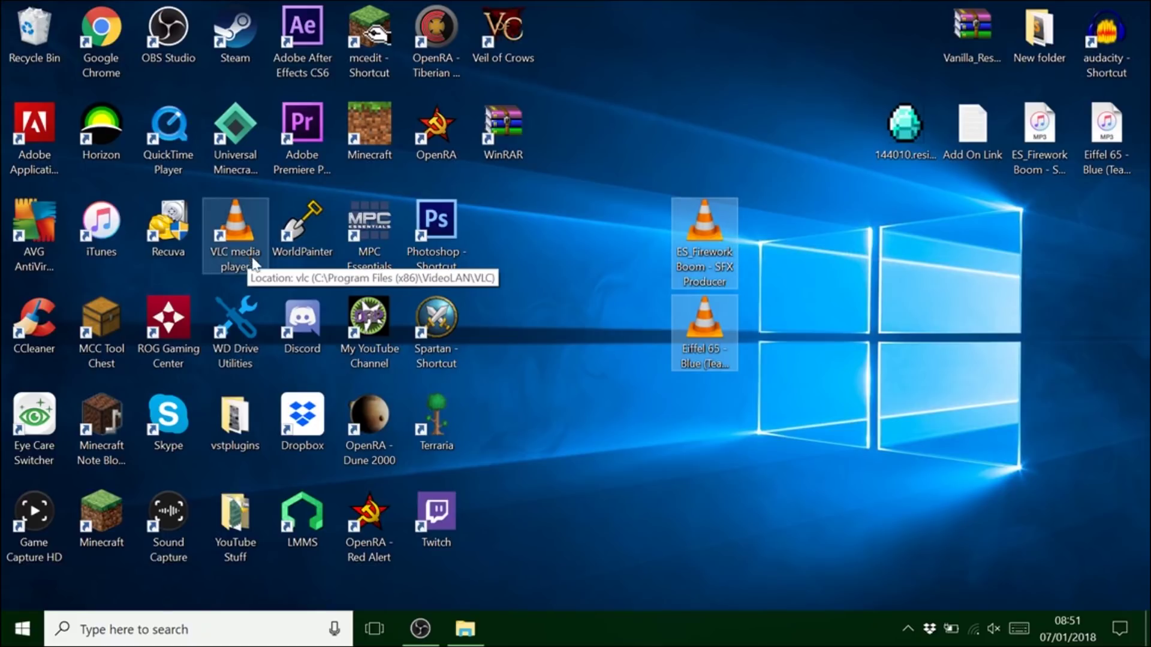
{"action": "left_click", "coordinate": [606, 189]}
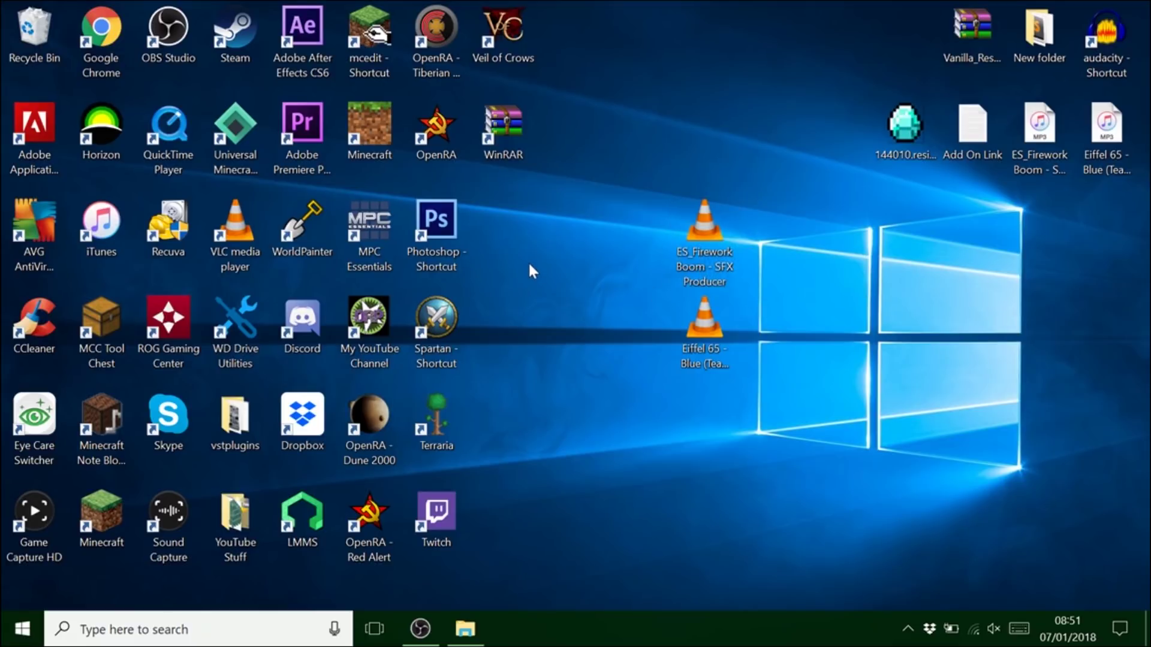
{"action": "left_click_drag", "start_coordinate": [717, 401], "coordinate": [689, 252]}
{"action": "left_click_drag", "start_coordinate": [704, 323], "coordinate": [205, 172]}
Move both Ogg files into the note folder and delete the original harp and hat files.
{"action": "double_click", "coordinate": [205, 172]}
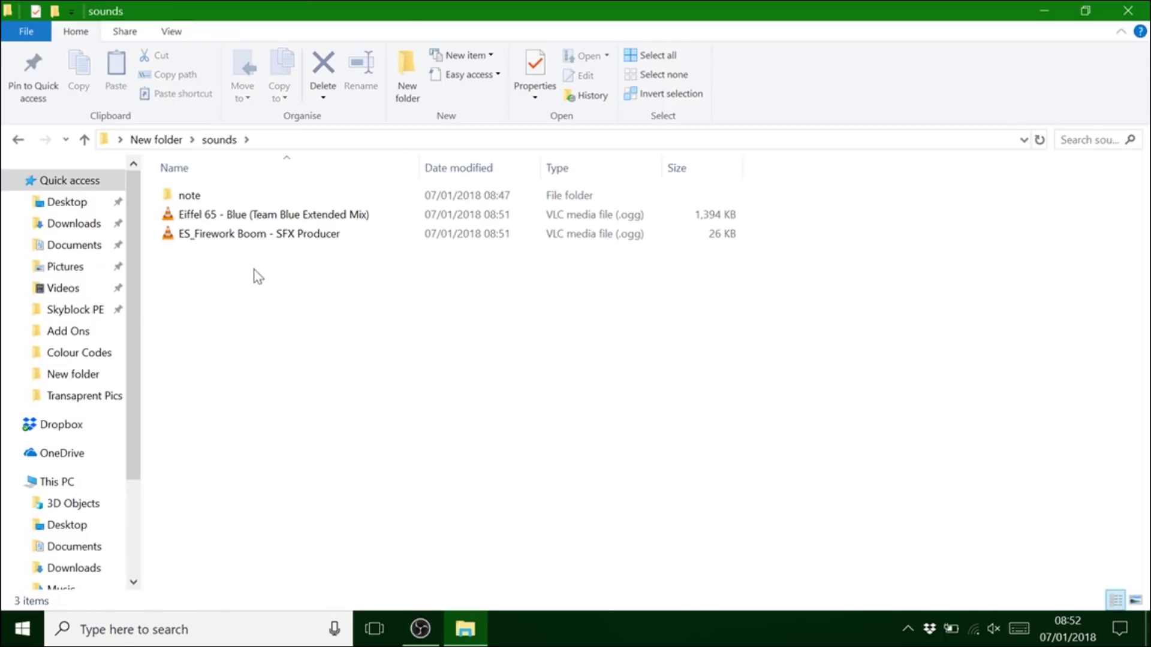
{"action": "left_click_drag", "start_coordinate": [257, 275], "coordinate": [187, 196]}
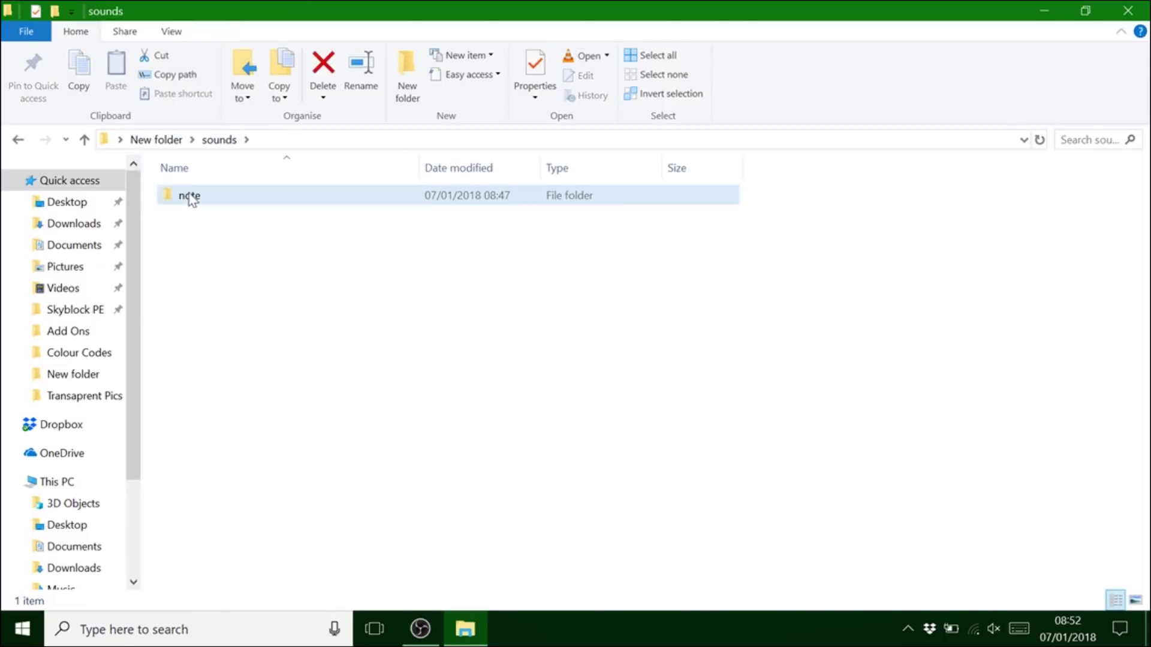
{"action": "double_click", "coordinate": [188, 195]}
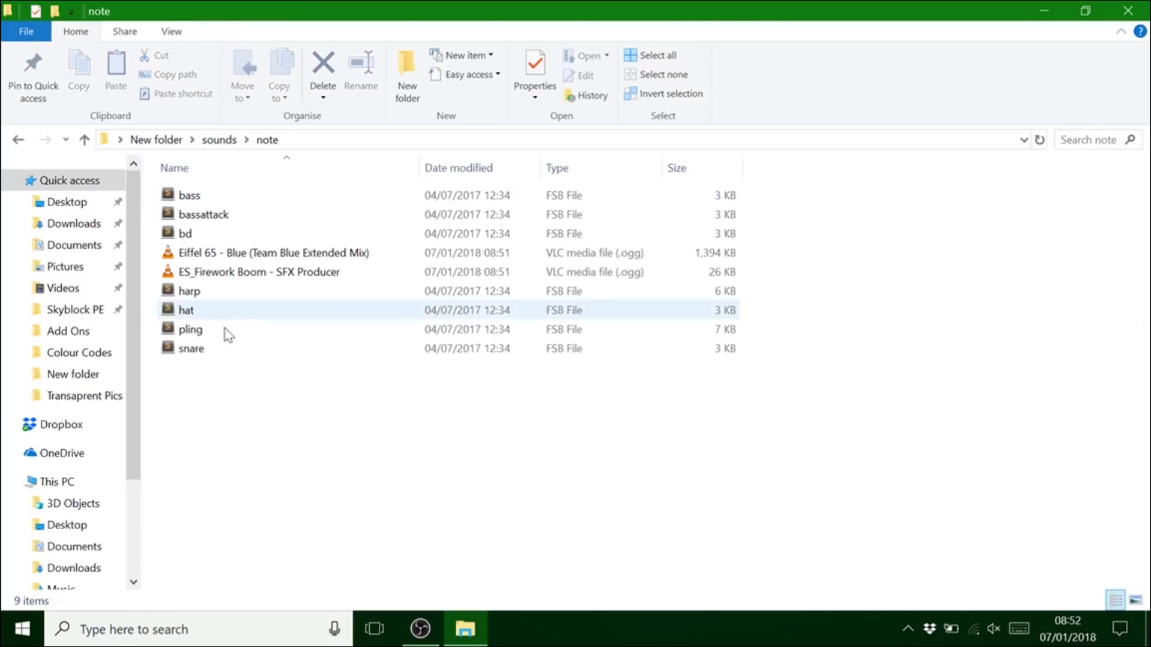
{"action": "left_click", "coordinate": [206, 292]}
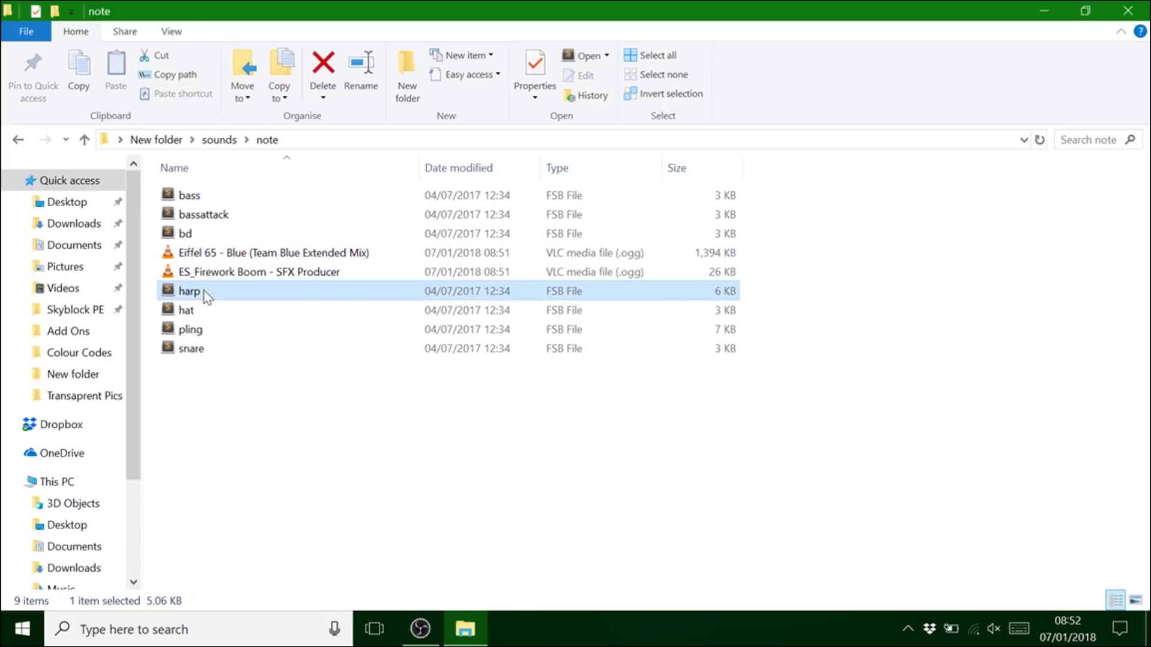
{"action": "key", "text": "Delete"}
{"action": "left_click", "coordinate": [196, 290]}
{"action": "key", "text": "Delete"}
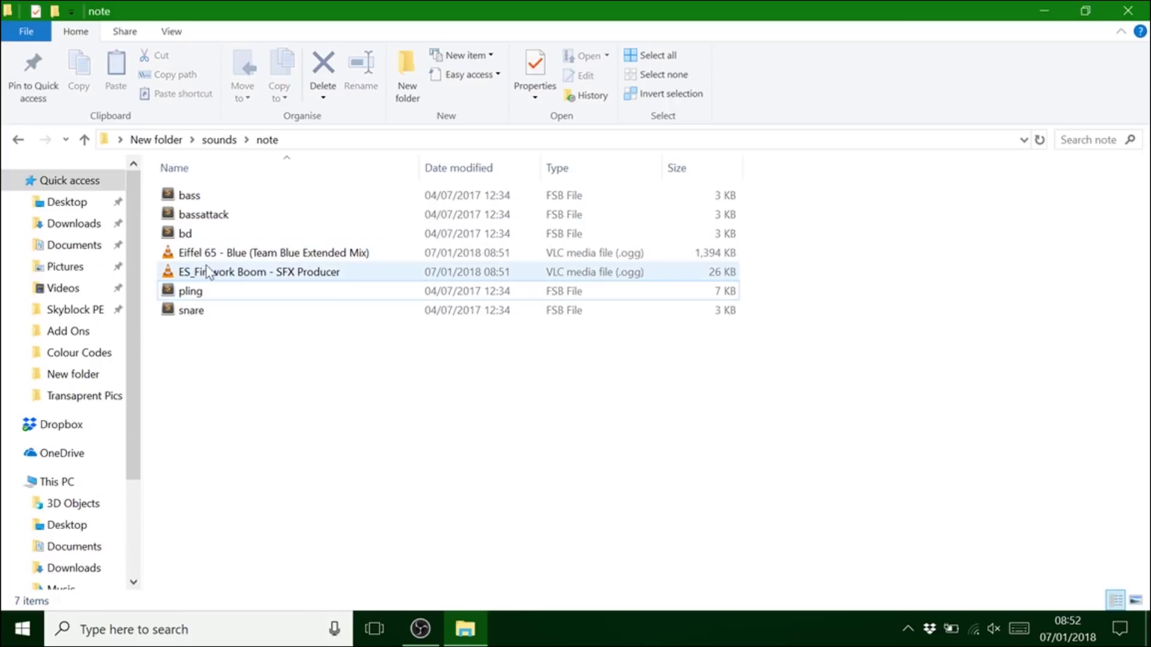
Rename Eiffel 65 - Blue to hat and ES_Firework Boom to harp, then close the window.
{"action": "left_click", "coordinate": [214, 257]}
{"action": "left_click", "coordinate": [214, 258]}
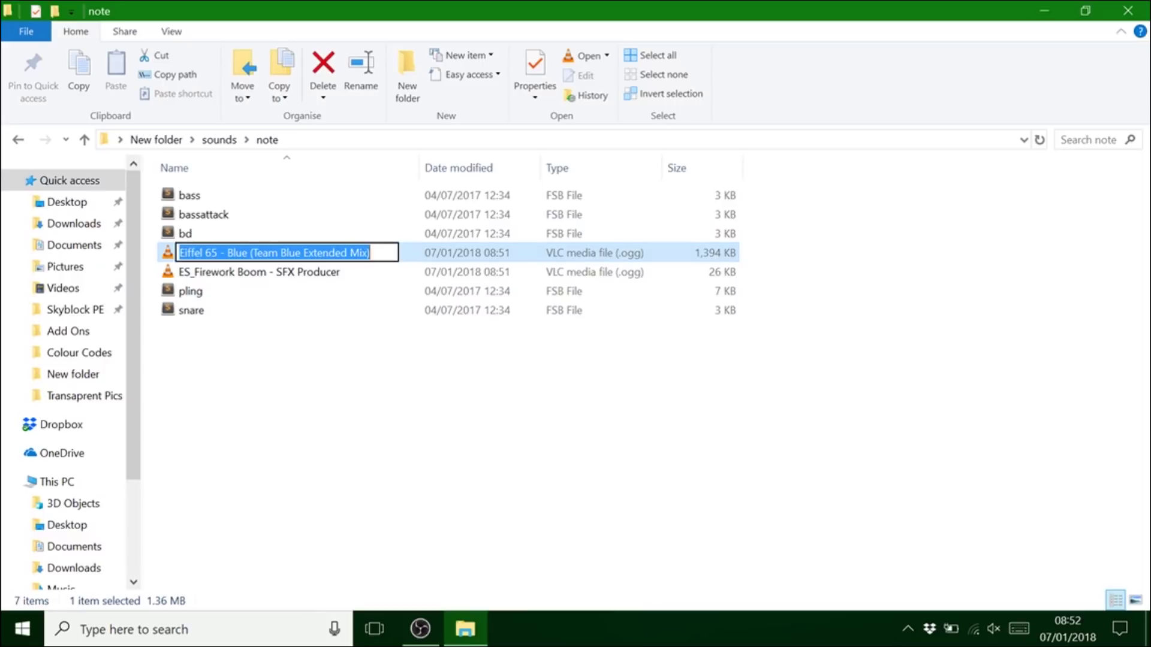
{"action": "key", "text": "BackSpace"}
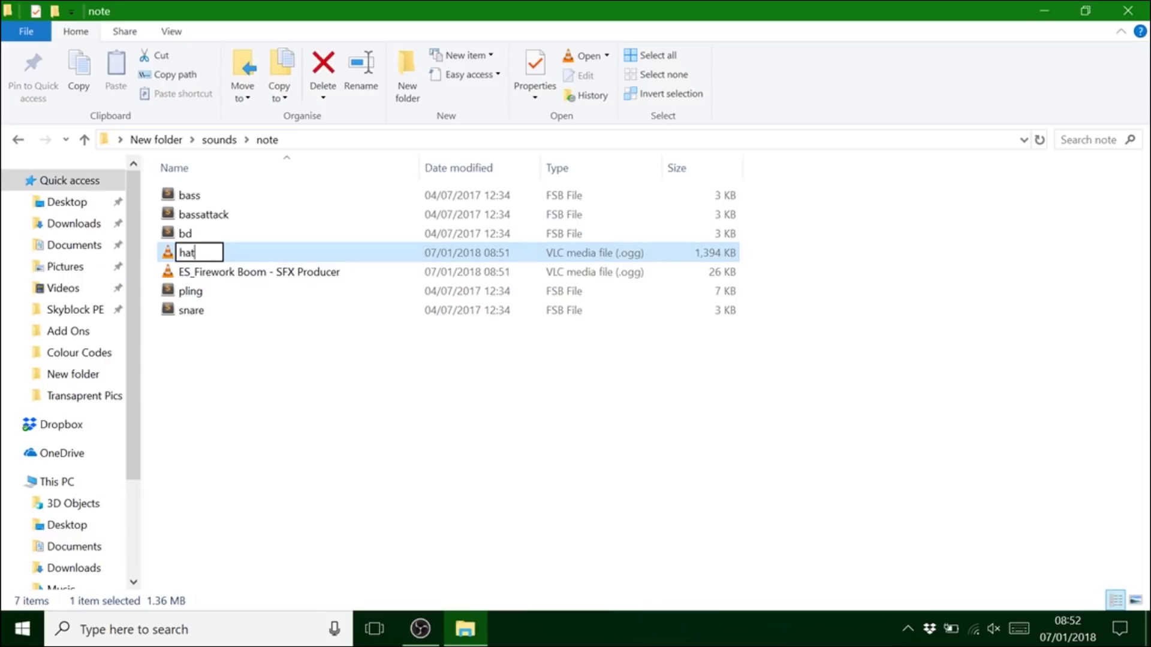
{"action": "key", "text": "Return"}
{"action": "left_click", "coordinate": [213, 254]}
{"action": "left_click", "coordinate": [226, 254]}
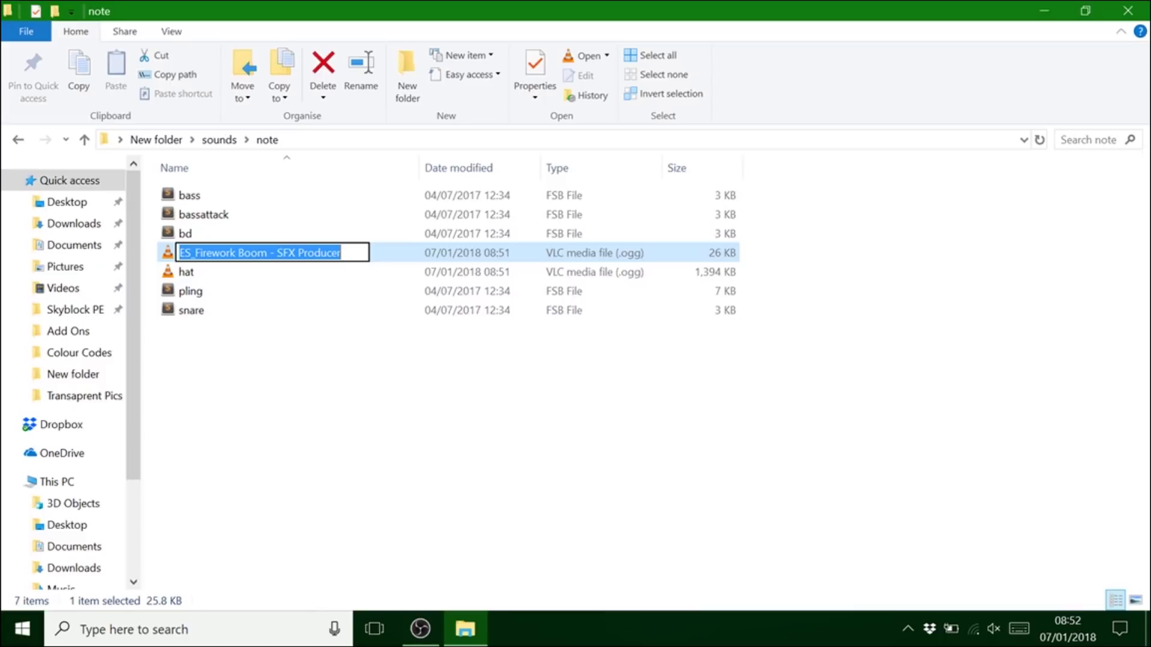
{"action": "type", "text": "har"}
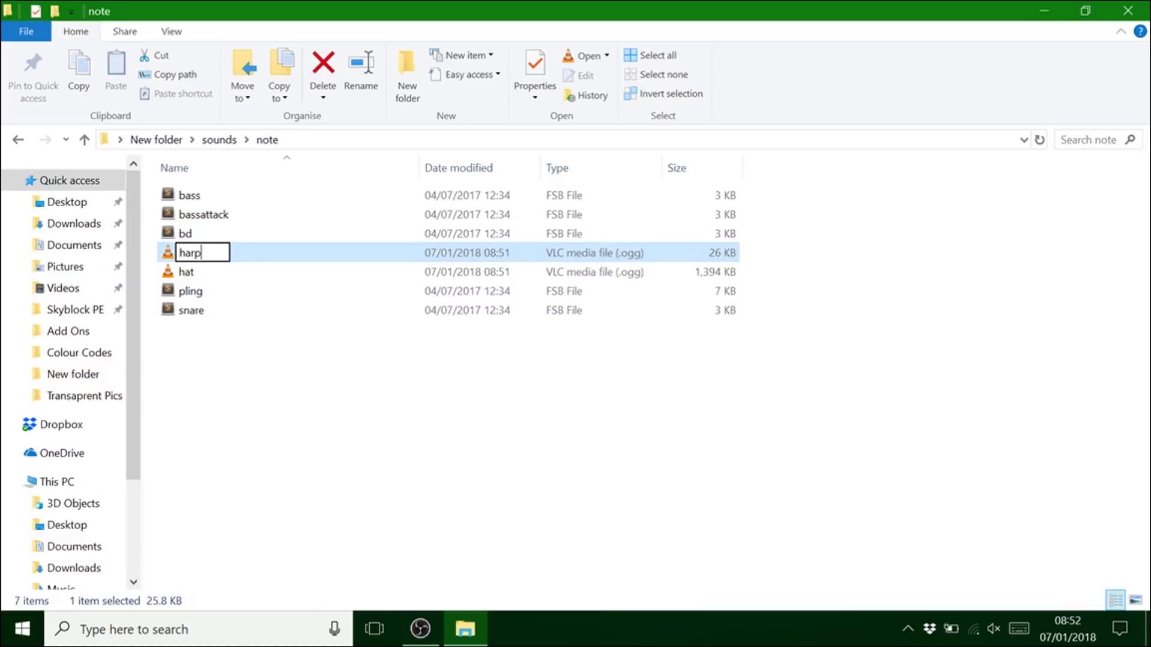
{"action": "type", "text": "p"}
{"action": "key", "text": "Return"}
{"action": "left_click", "coordinate": [206, 344]}
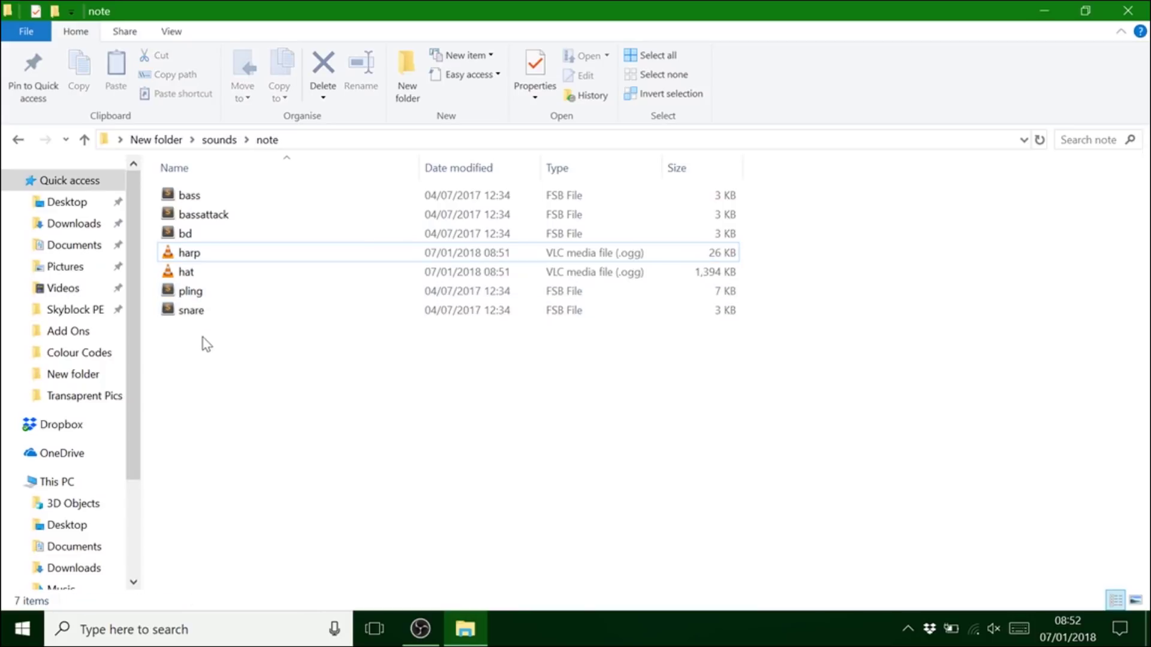
{"action": "left_click", "coordinate": [1131, 11]}
Rename the desktop New folder to 'Diamond Custom Music' and open it.
{"action": "right_click", "coordinate": [1038, 58]}
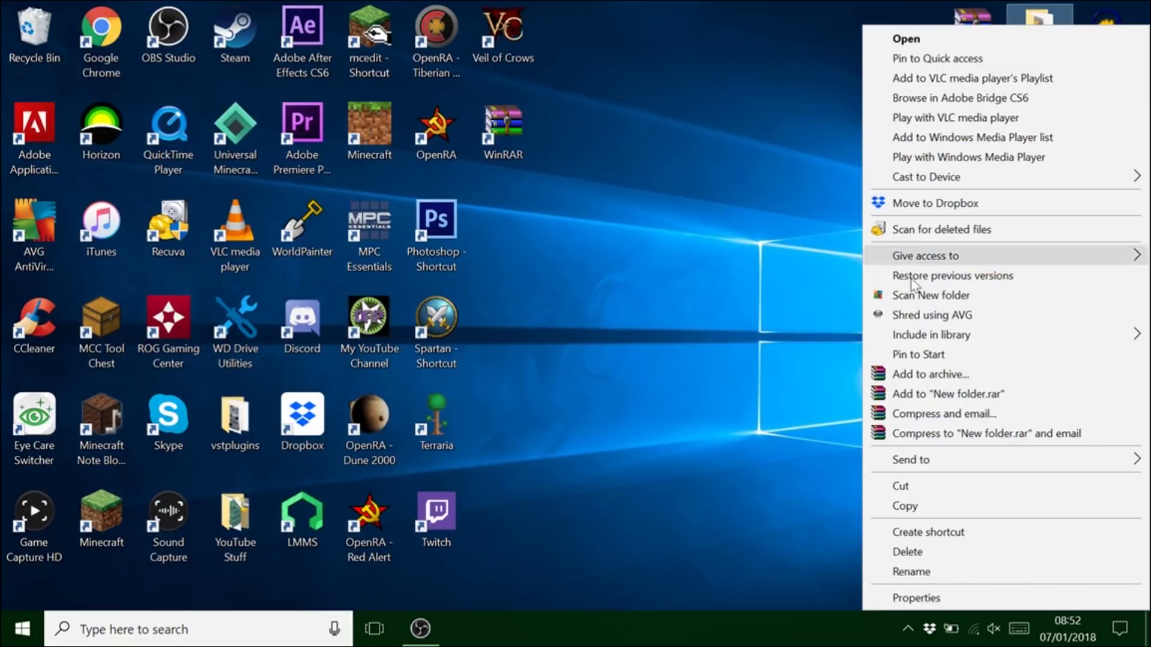
{"action": "left_click", "coordinate": [914, 569]}
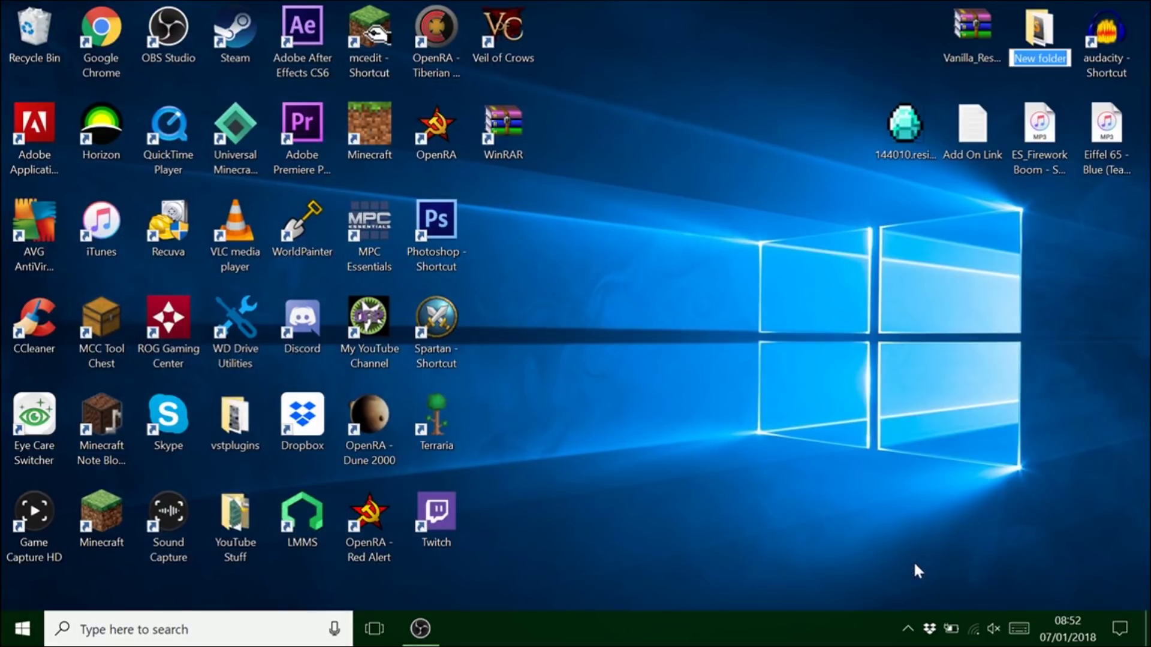
{"action": "type", "text": "Diamo"}
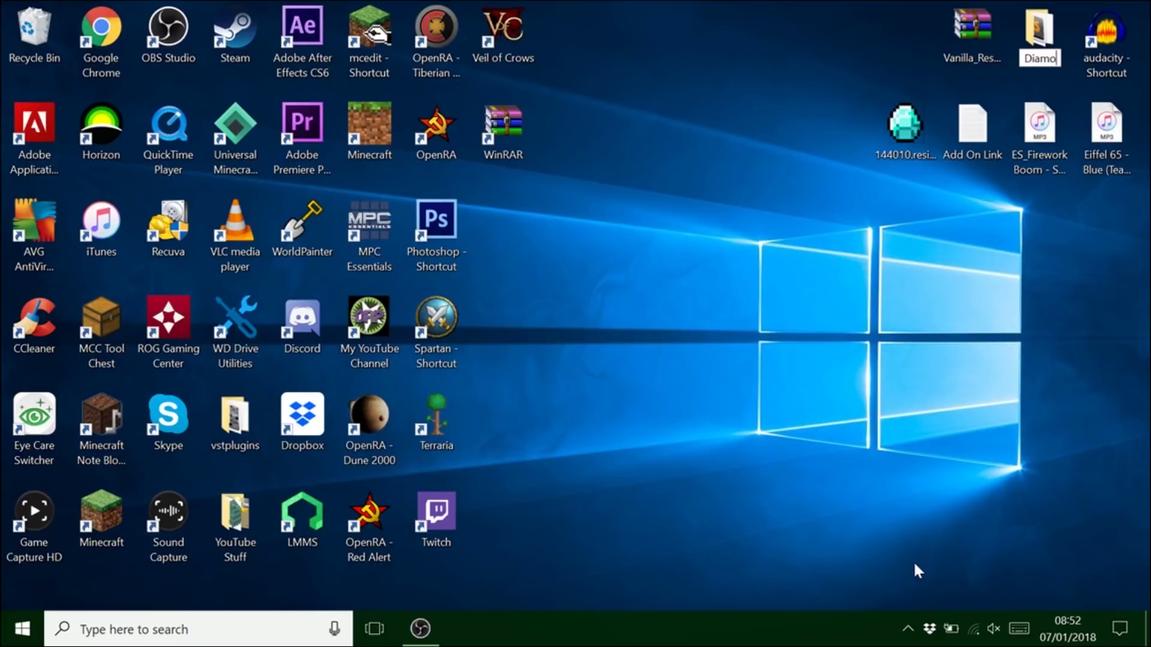
{"action": "type", "text": "nd Custom"}
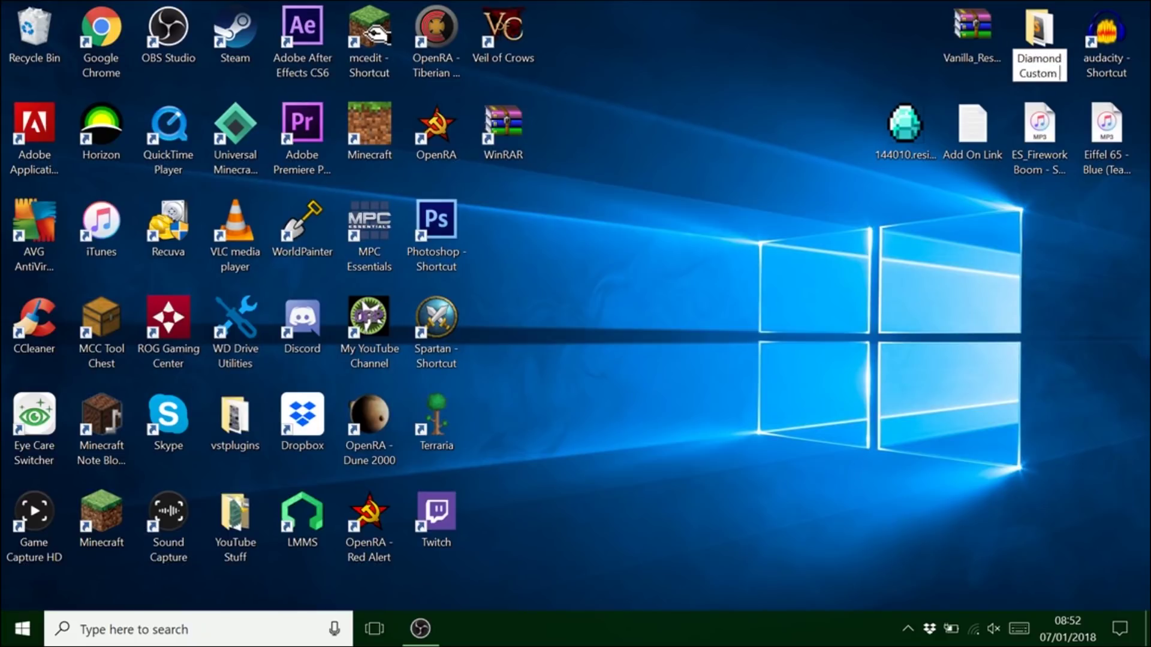
{"action": "type", "text": " Music"}
{"action": "key", "text": "Return"}
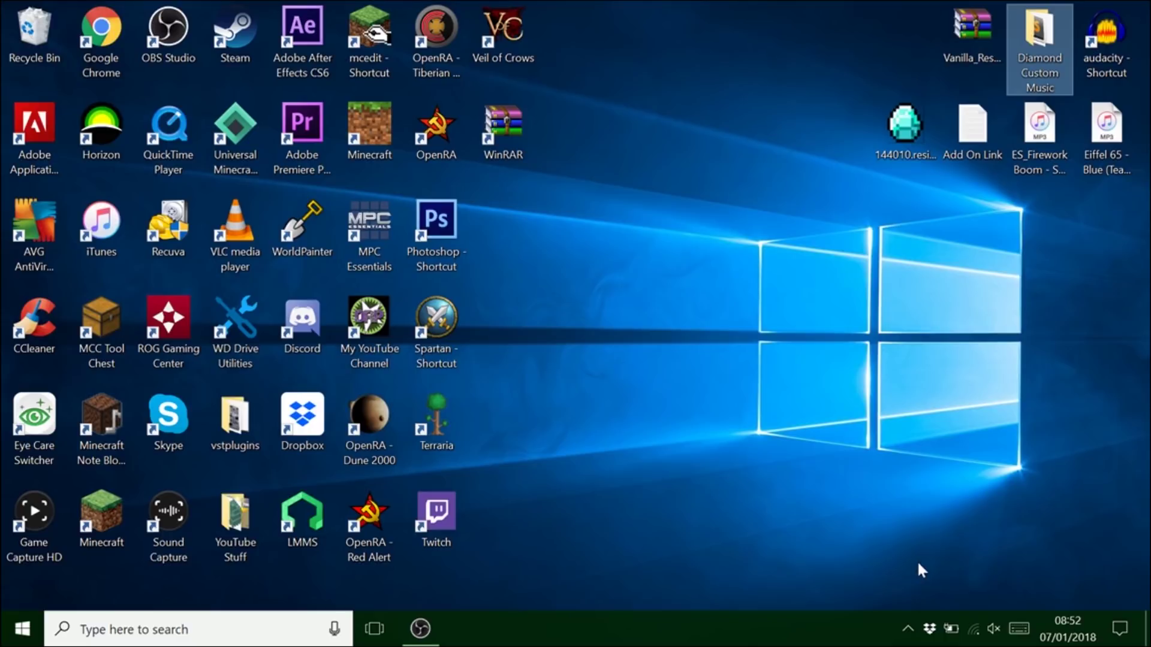
{"action": "double_click", "coordinate": [1036, 68]}
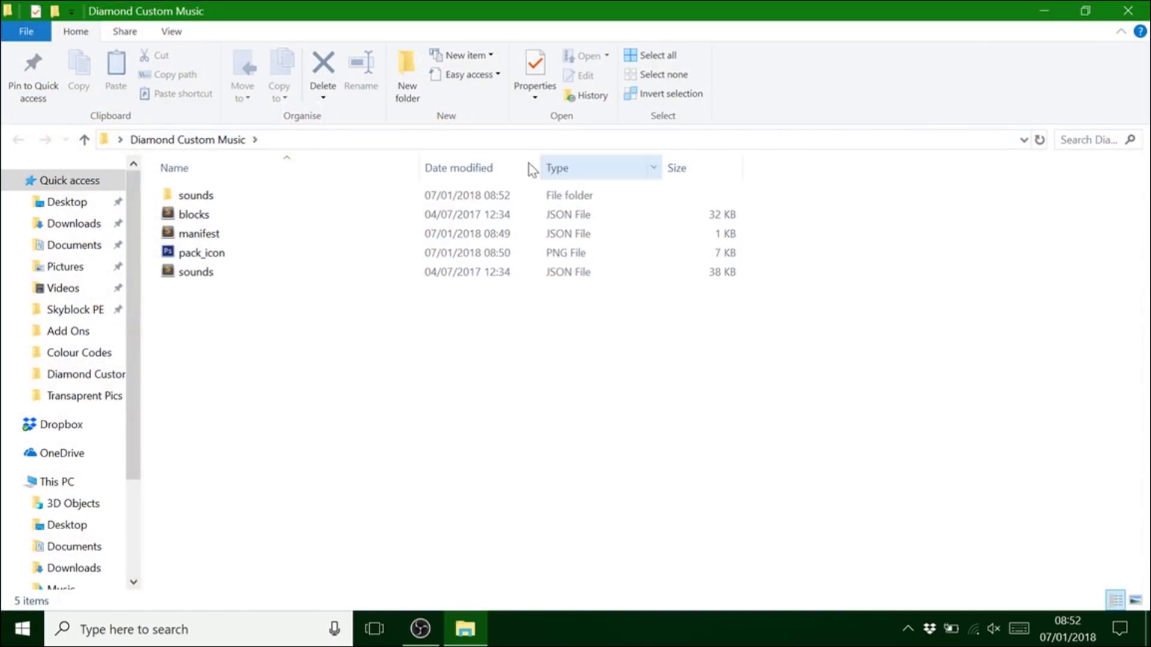
Open manifest.json and change the header description to 'Diamond Music! by' plus the creator's name.
{"action": "double_click", "coordinate": [204, 233]}
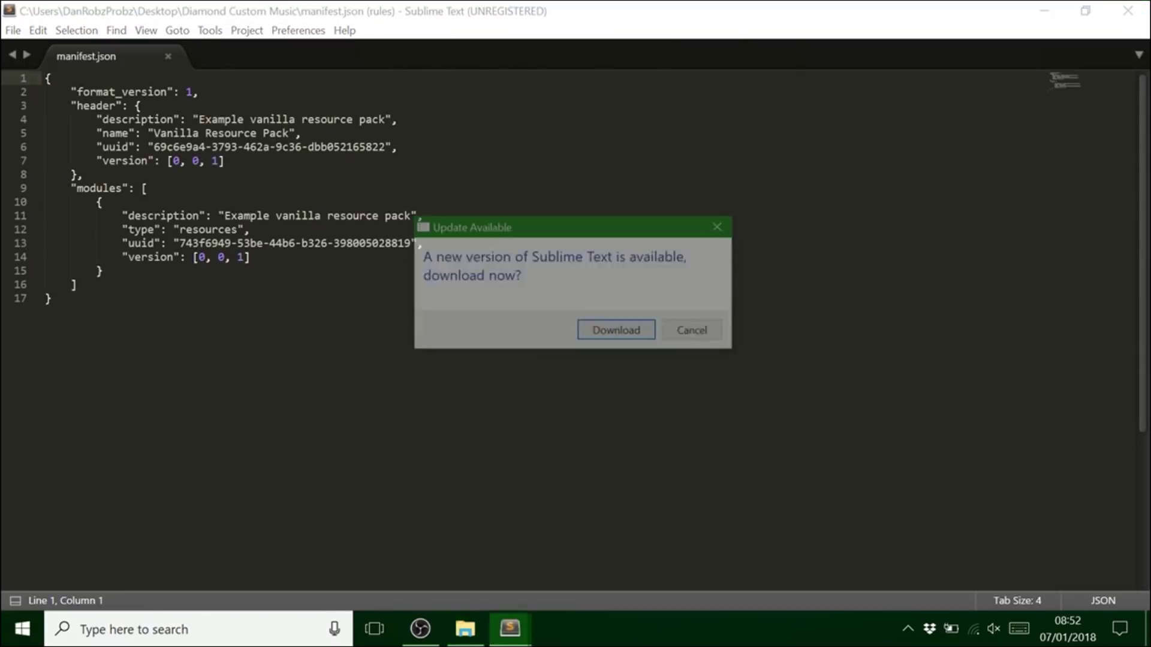
{"action": "left_click", "coordinate": [721, 227]}
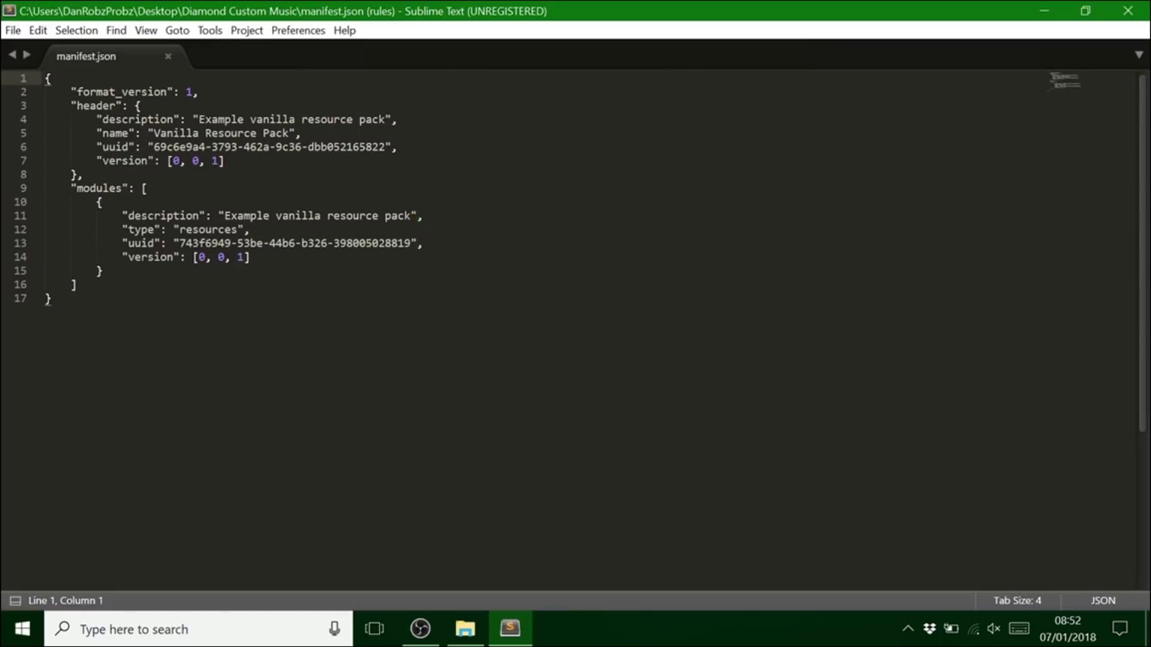
{"action": "left_click_drag", "start_coordinate": [385, 119], "coordinate": [202, 119]}
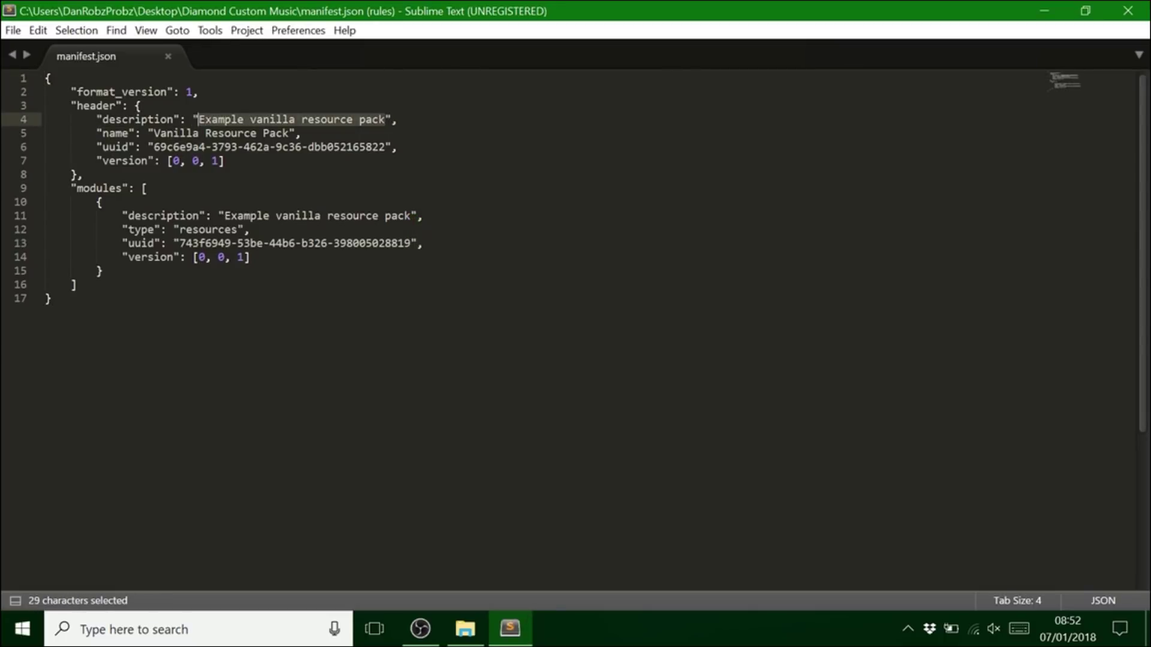
{"action": "key", "text": "BackSpace"}
{"action": "type", "text": "Diamo"}
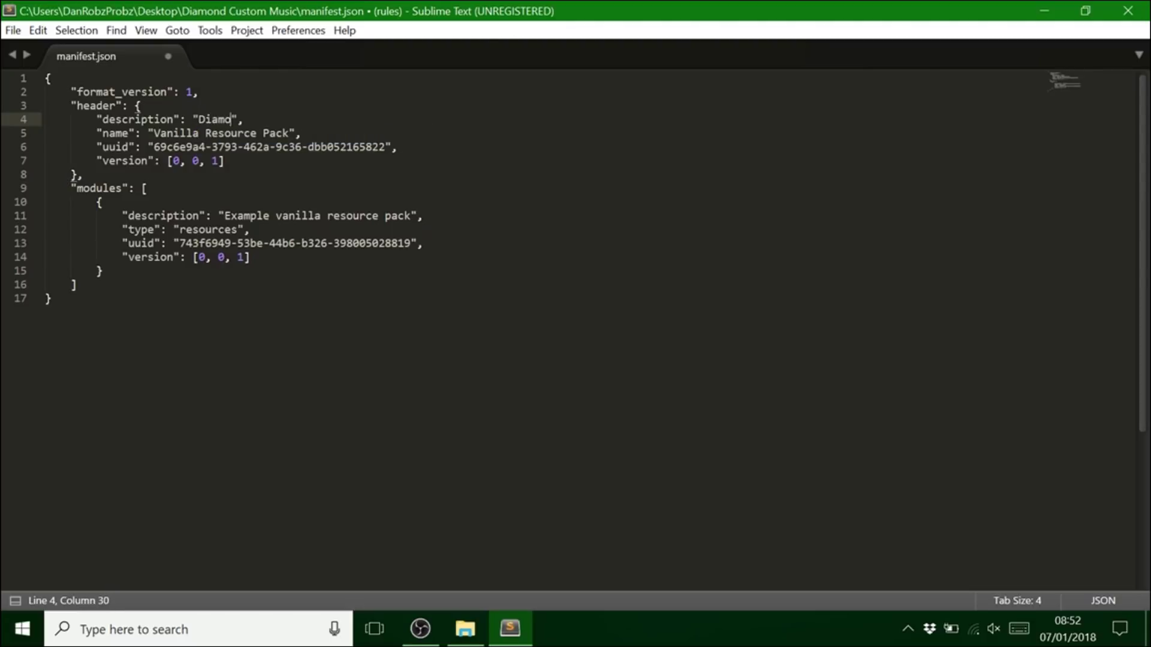
{"action": "type", "text": "nd Musi"}
{"action": "type", "text": "c! by Dan"}
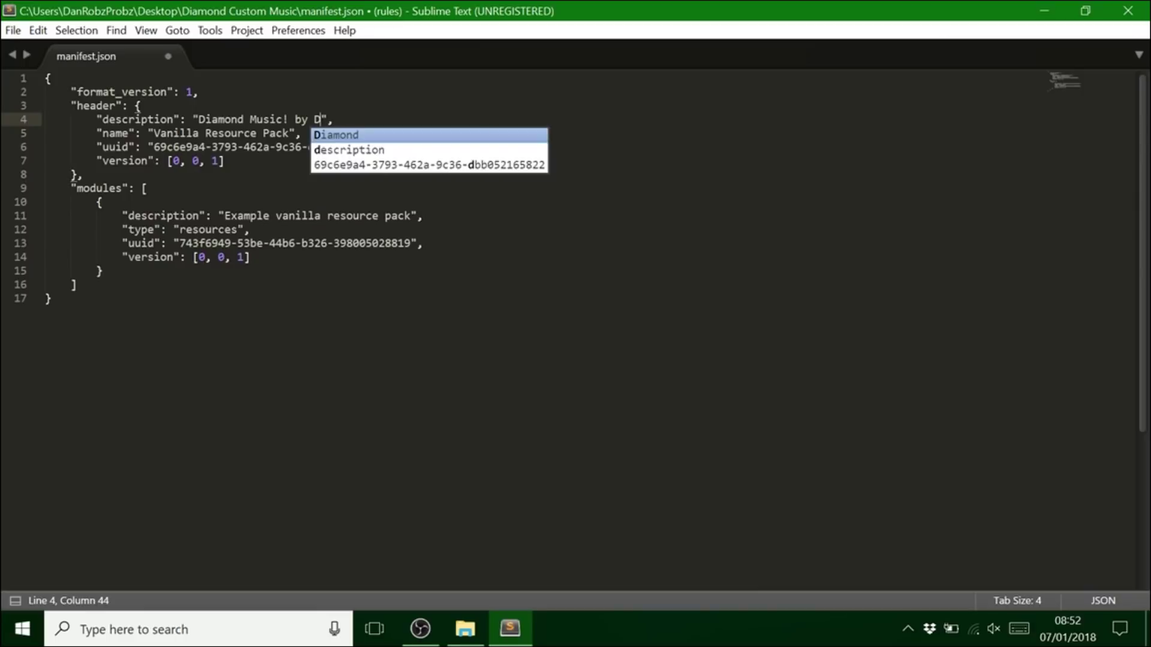
{"action": "type", "text": "obzProbz"}
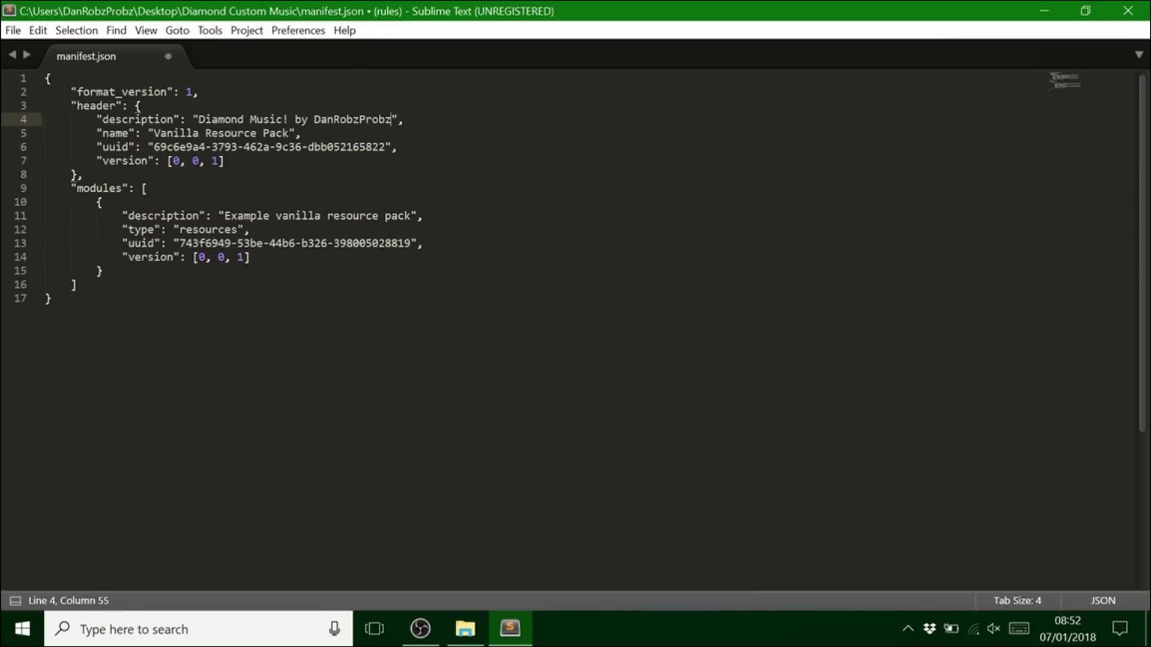
Copy the new description over the modules description and save manifest.json.
{"action": "left_click_drag", "start_coordinate": [391, 119], "coordinate": [199, 121]}
{"action": "key", "text": "ctrl+c"}
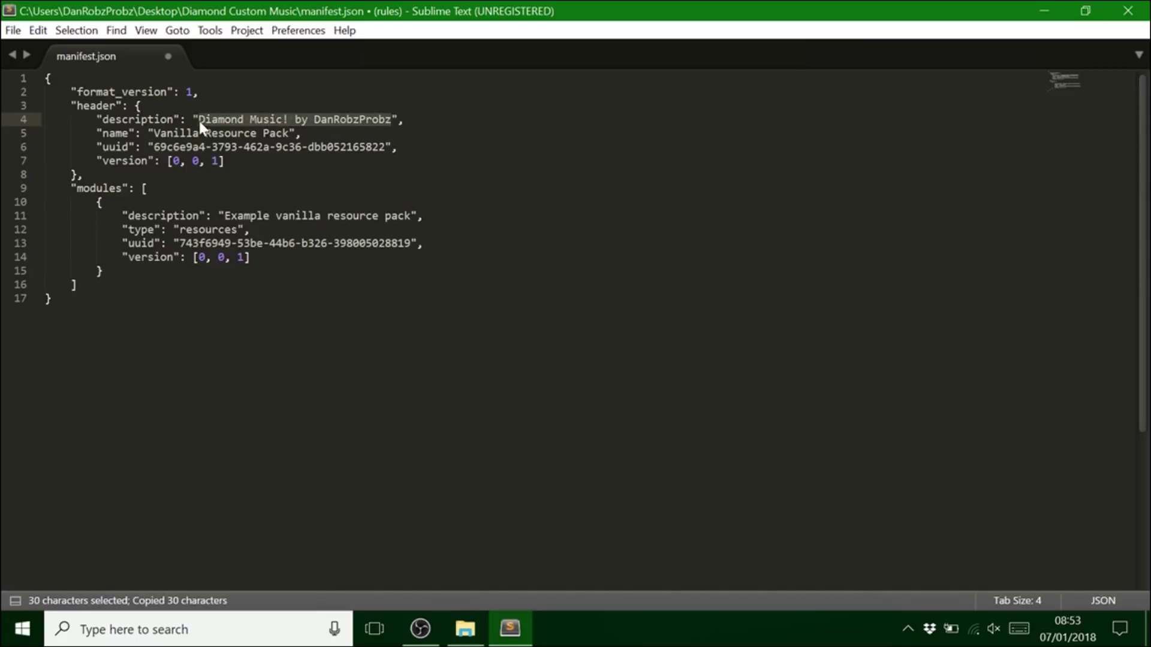
{"action": "left_click_drag", "start_coordinate": [411, 216], "coordinate": [226, 216]}
{"action": "key", "text": "ctrl+v"}
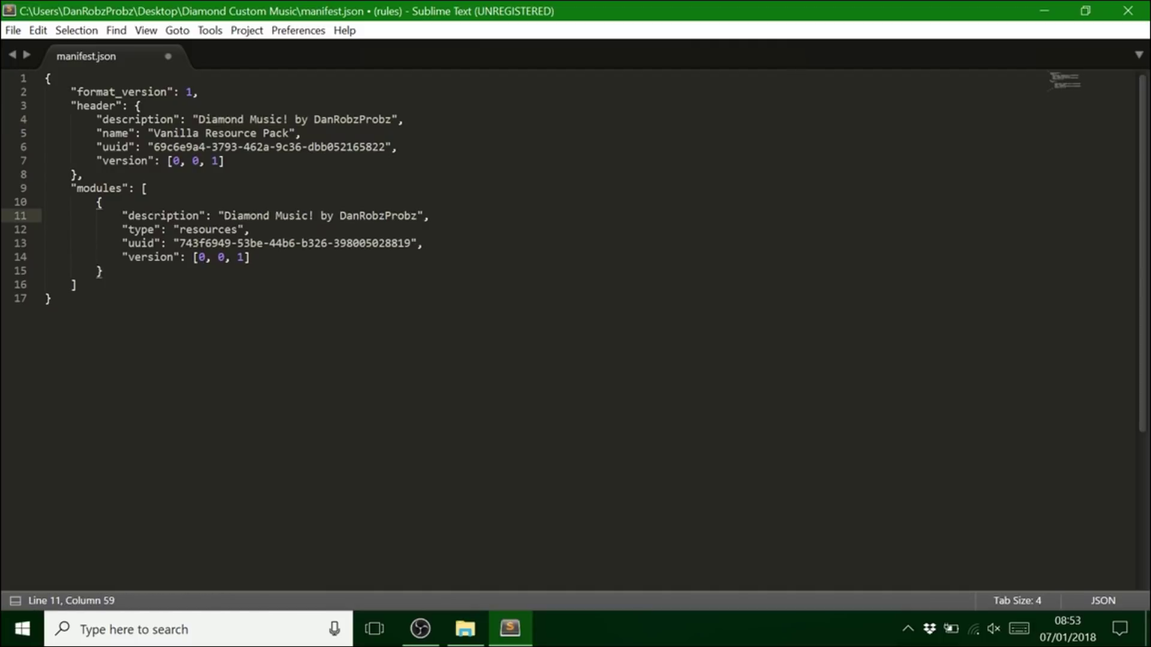
{"action": "left_click", "coordinate": [13, 30]}
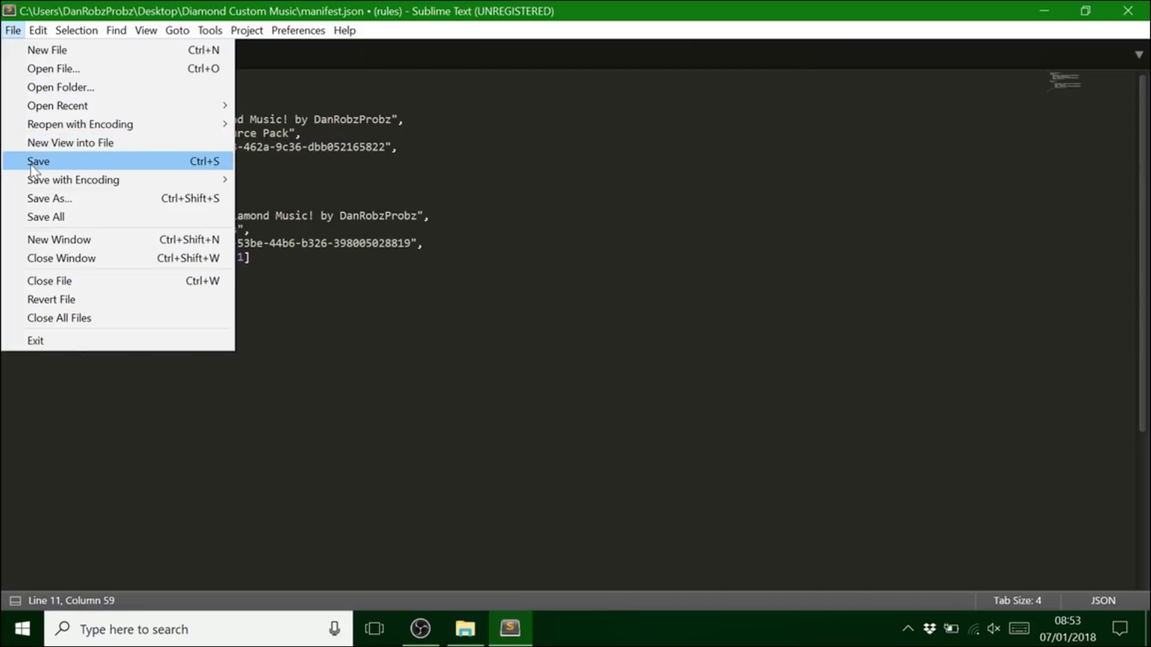
{"action": "left_click", "coordinate": [30, 160]}
{"action": "left_click", "coordinate": [1128, 11]}
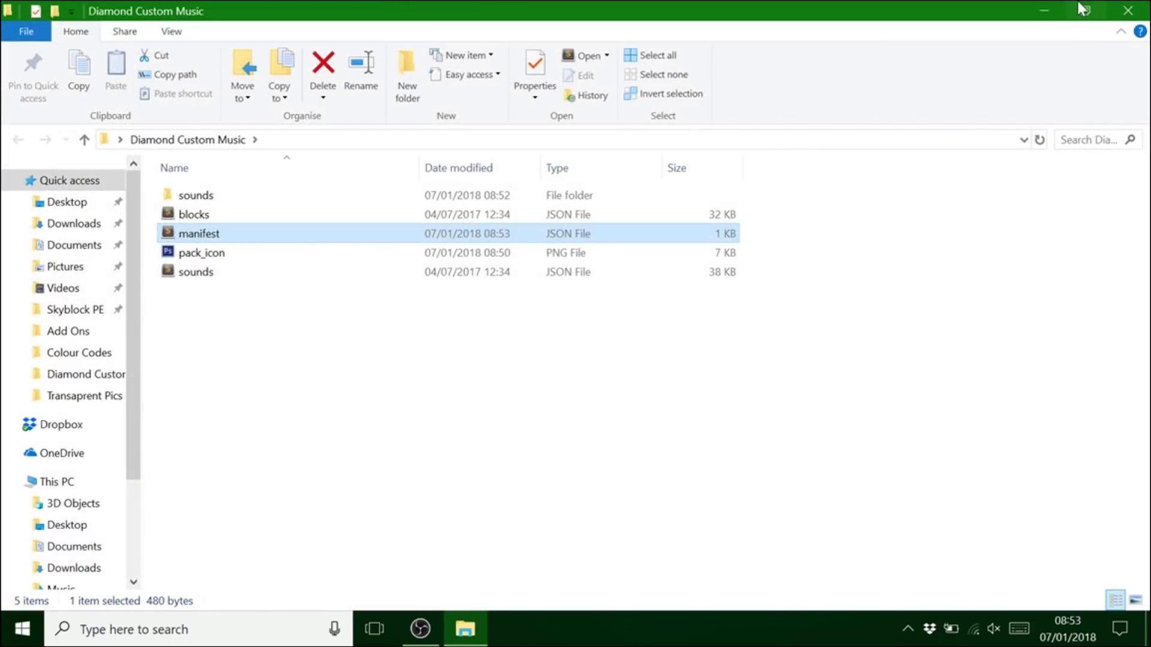
Select the com.mojang folder path in the Add On Link note, then bring up the Start menu.
{"action": "left_click", "coordinate": [1116, 8]}
{"action": "left_click", "coordinate": [1055, 66]}
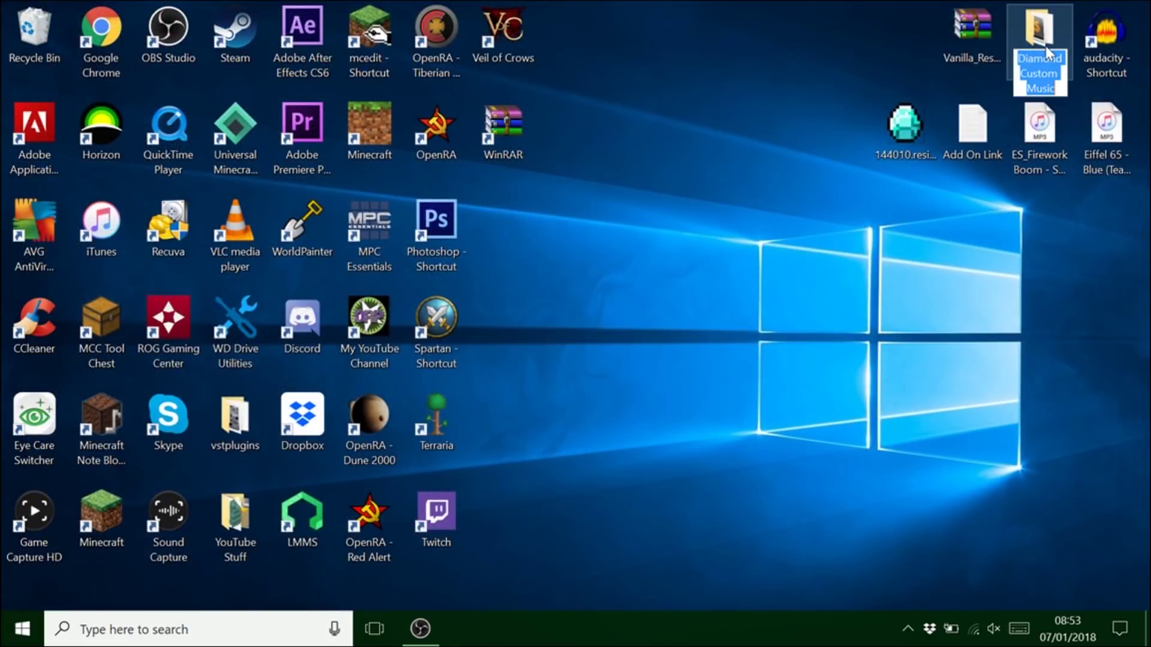
{"action": "double_click", "coordinate": [971, 126]}
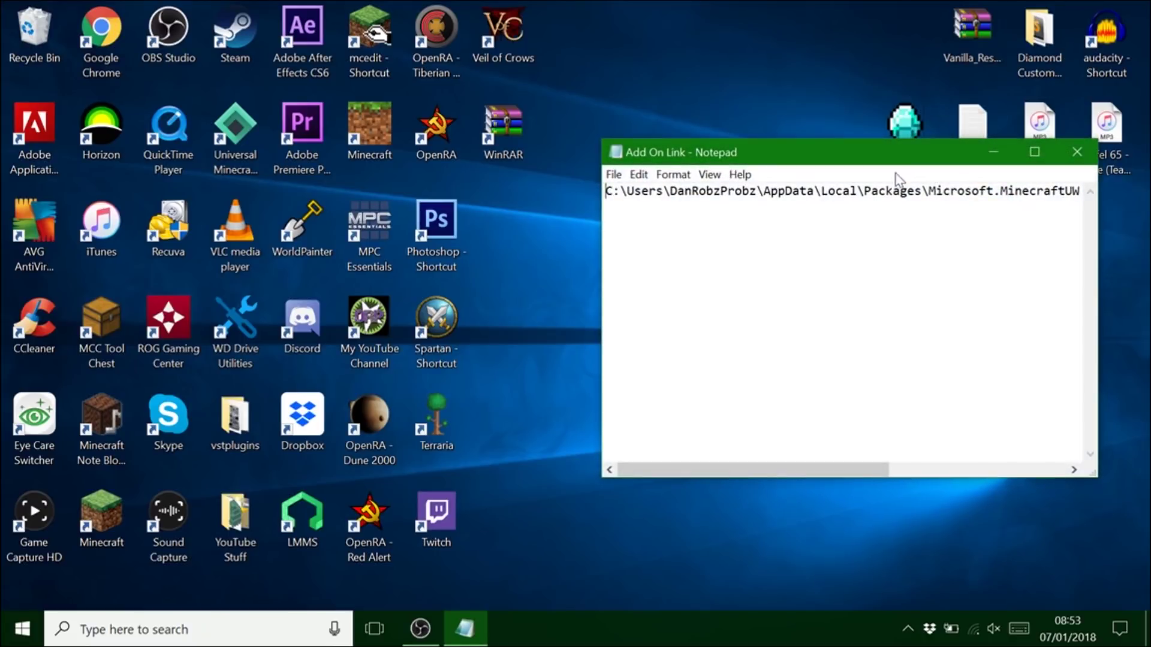
{"action": "left_click", "coordinate": [871, 191]}
{"action": "key", "text": "ctrl+a"}
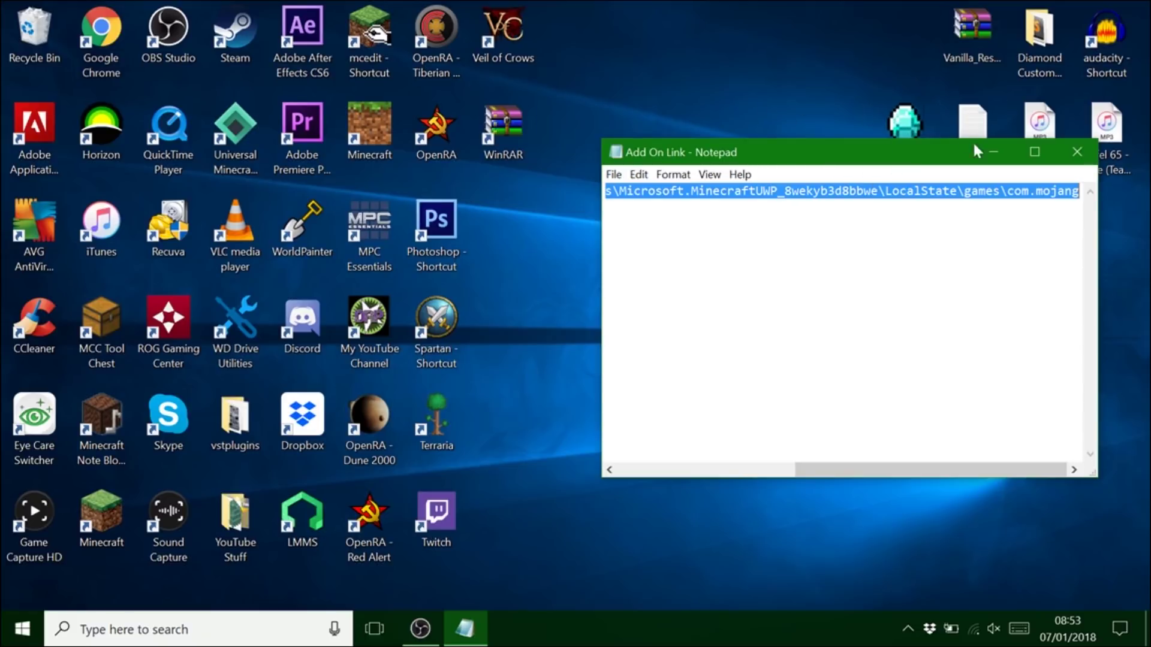
{"action": "left_click", "coordinate": [1009, 162]}
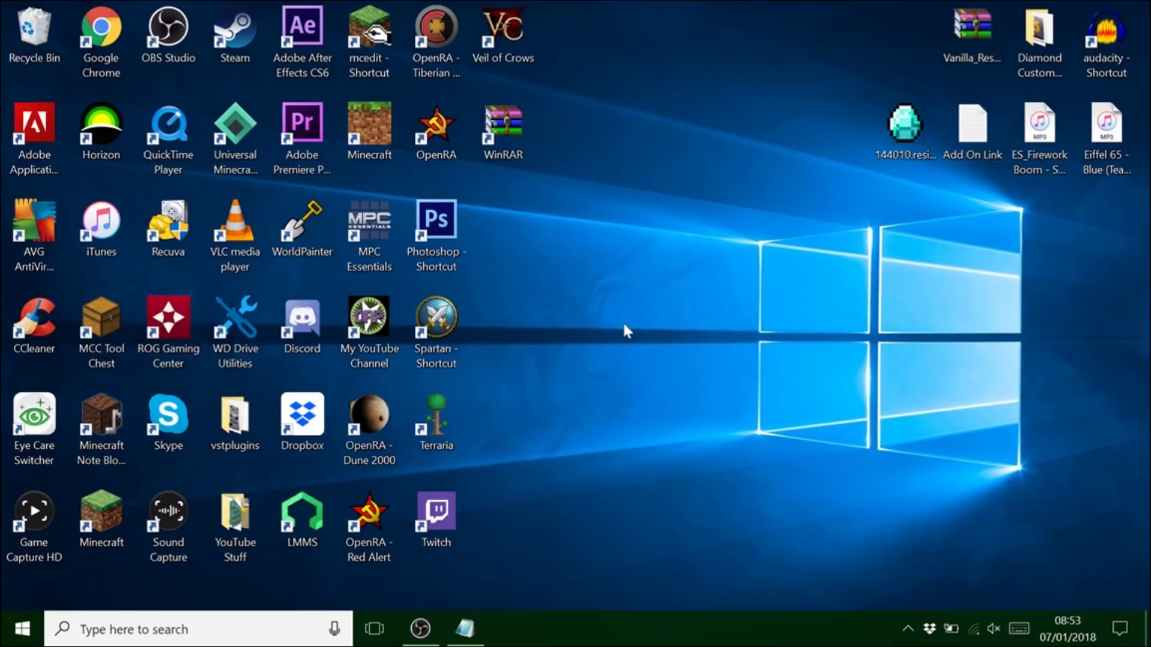
{"action": "left_click", "coordinate": [22, 629]}
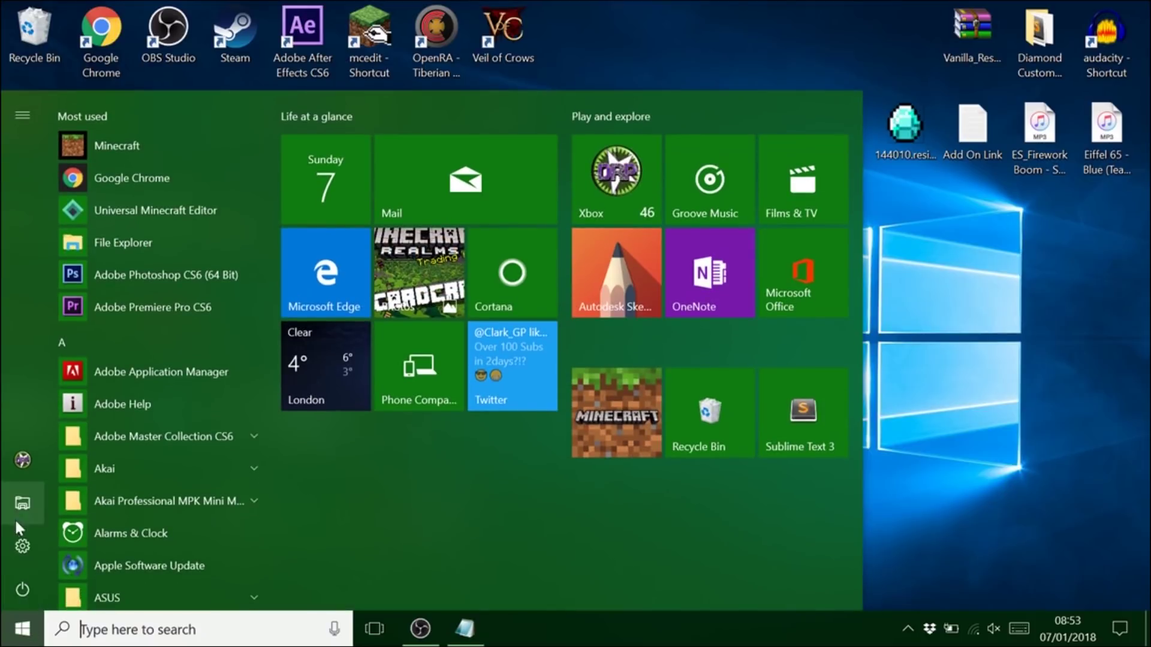
Go to the resource_packs folder inside com.mojang using the pasted path.
{"action": "left_click", "coordinate": [22, 506]}
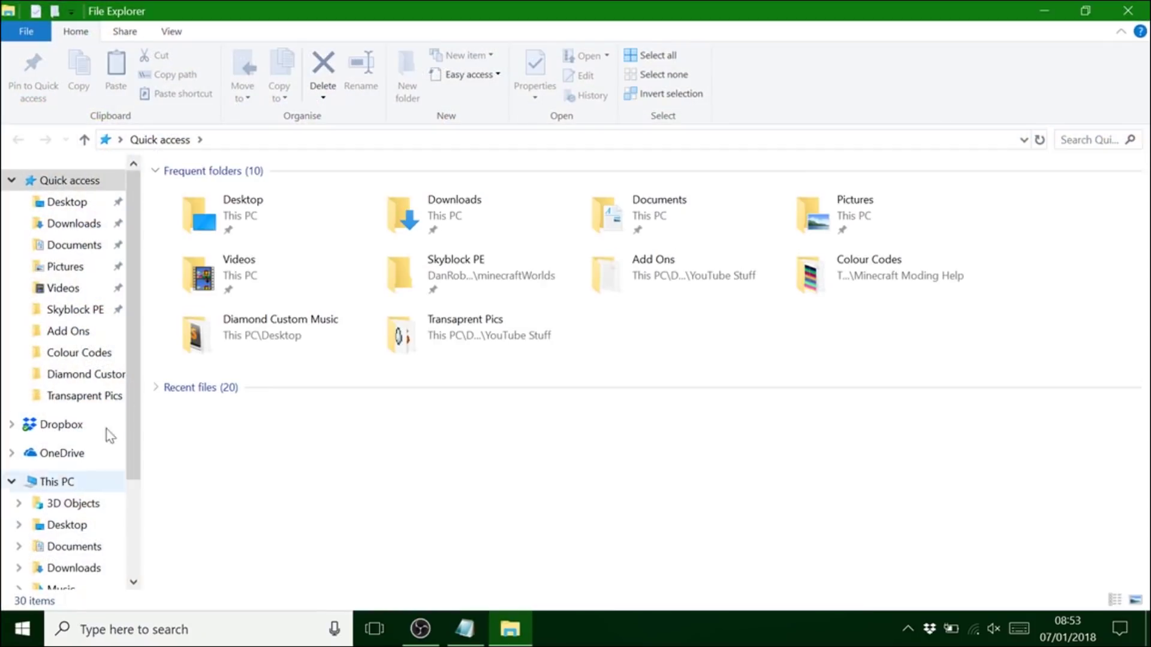
{"action": "left_click", "coordinate": [256, 139]}
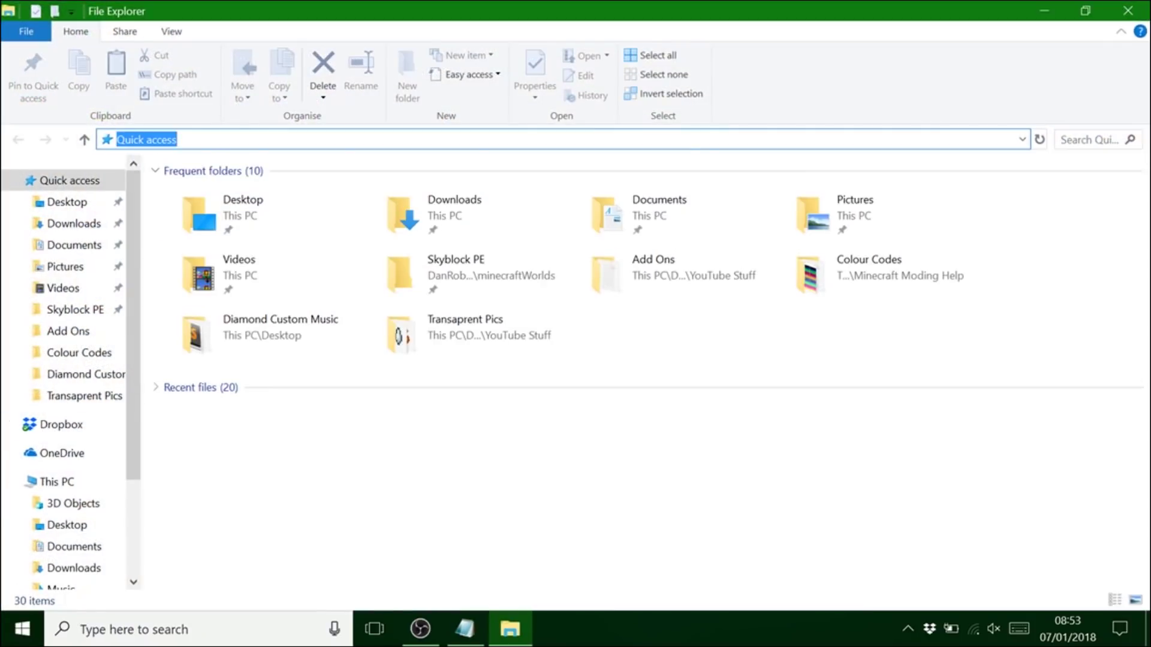
{"action": "key", "text": "ctrl+v"}
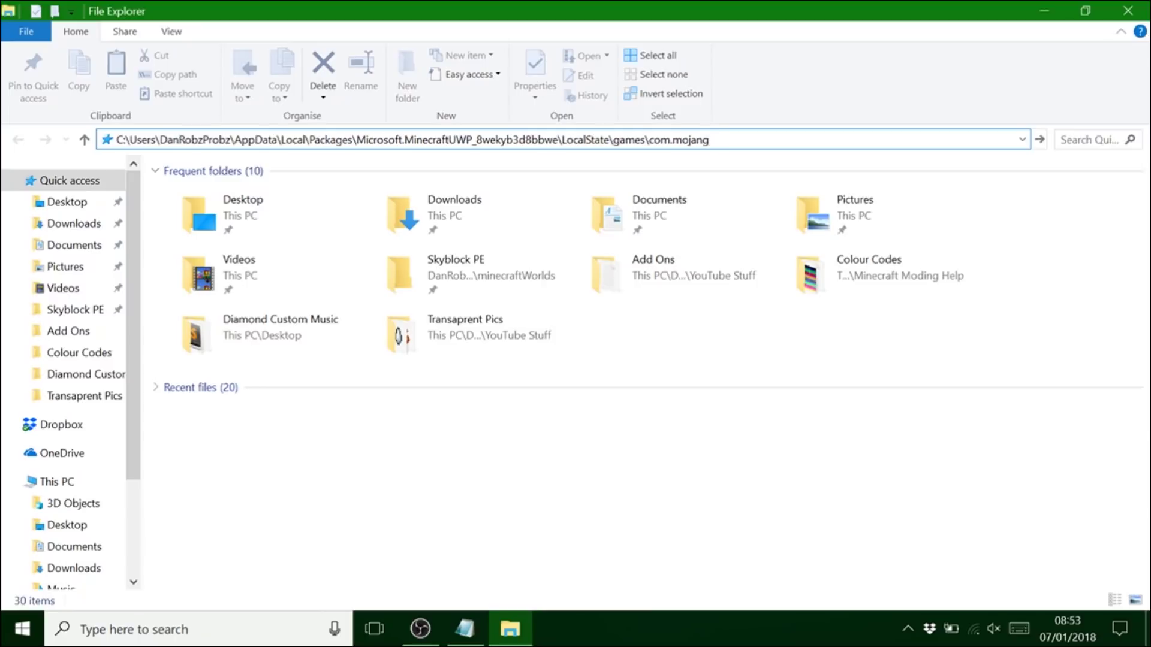
{"action": "key", "text": "Return"}
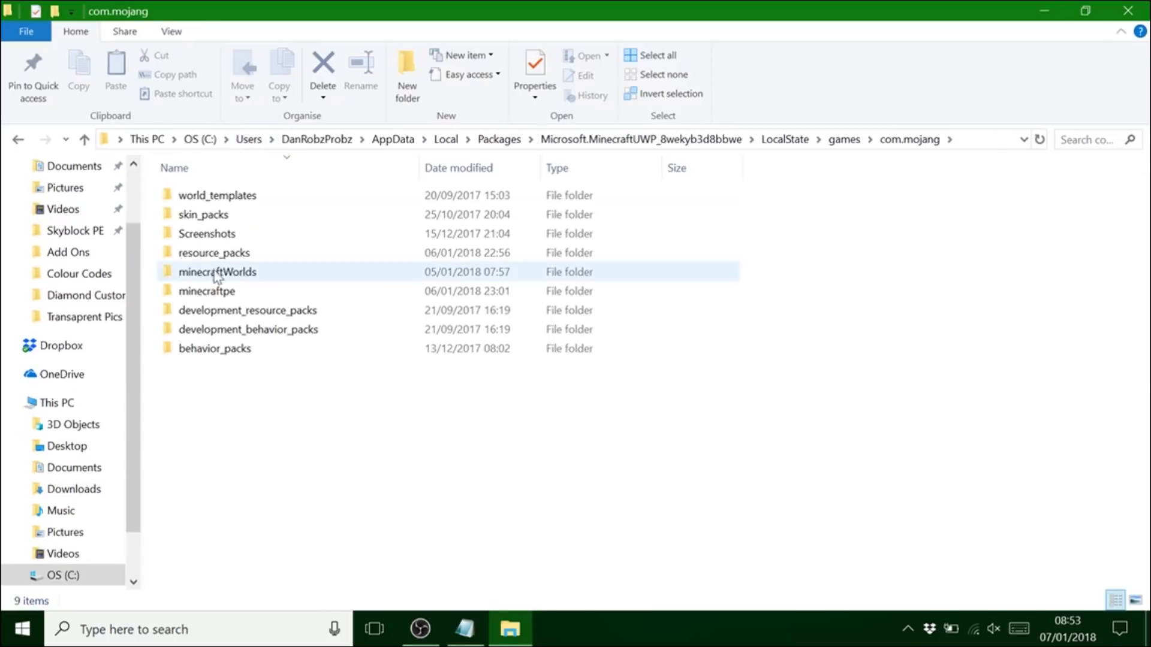
{"action": "double_click", "coordinate": [227, 254]}
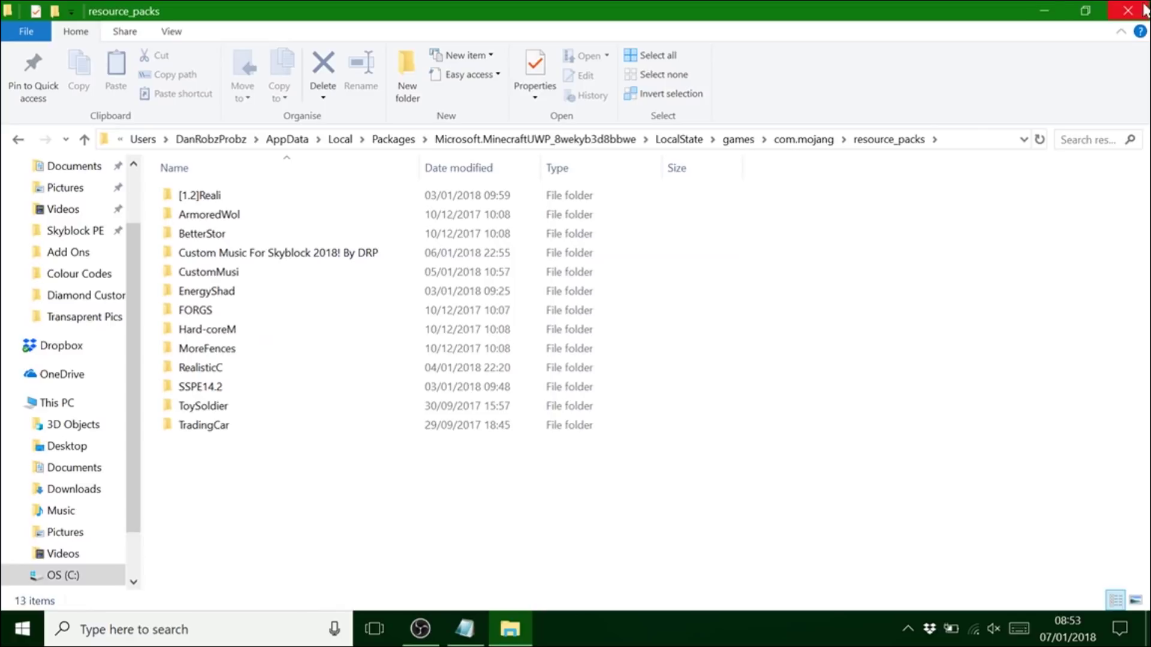
Move Diamond Custom Music from the desktop into resource_packs and check its contents.
{"action": "left_click", "coordinate": [1043, 10]}
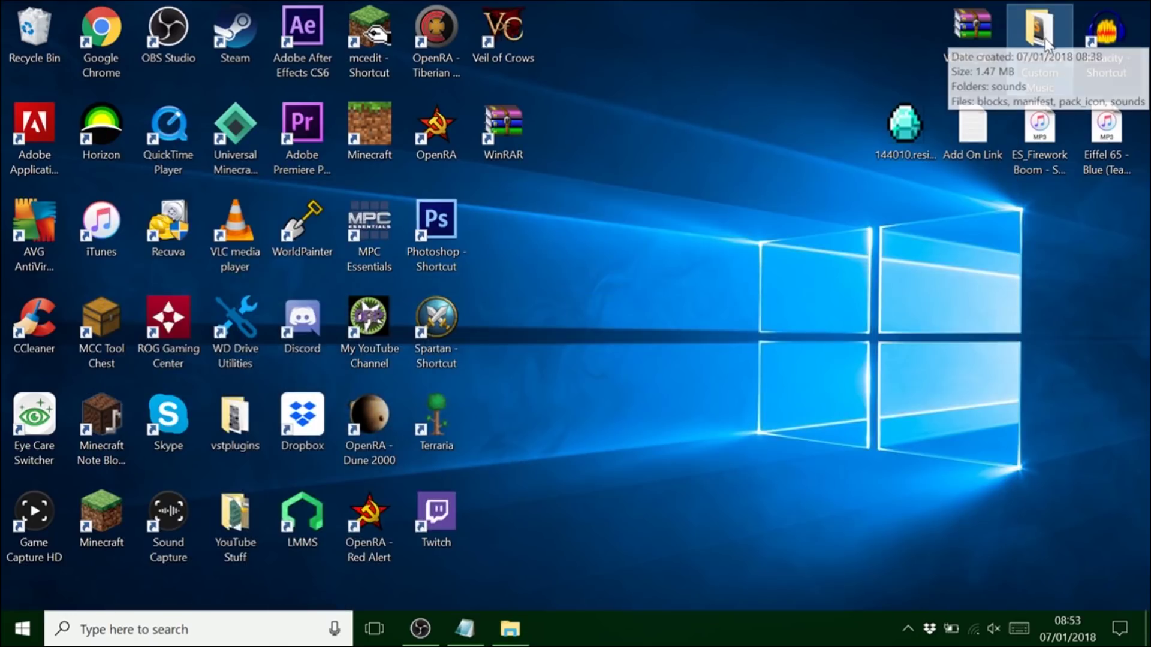
{"action": "left_click_drag", "start_coordinate": [1058, 60], "coordinate": [400, 525]}
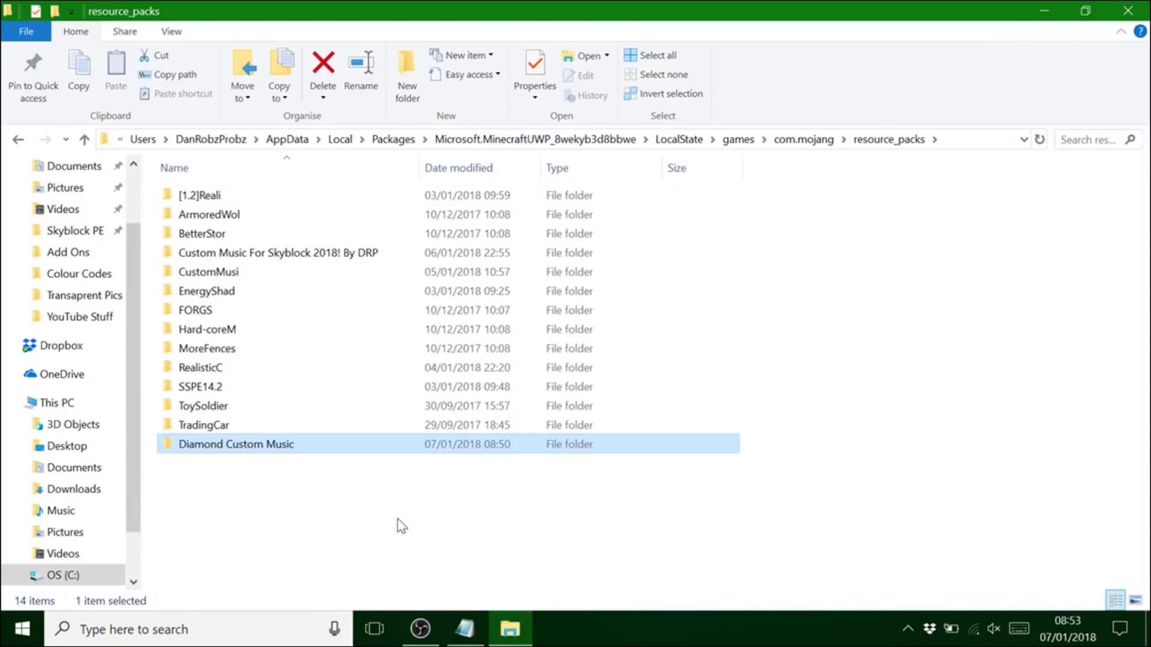
{"action": "double_click", "coordinate": [255, 451]}
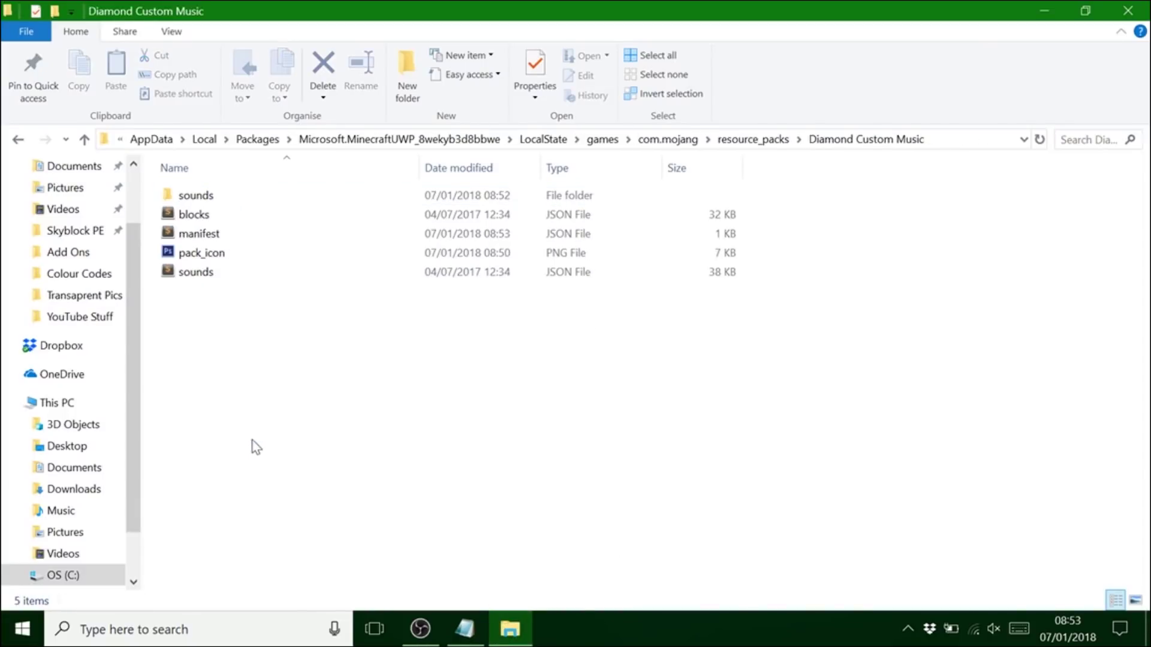
{"action": "left_click", "coordinate": [1141, 9]}
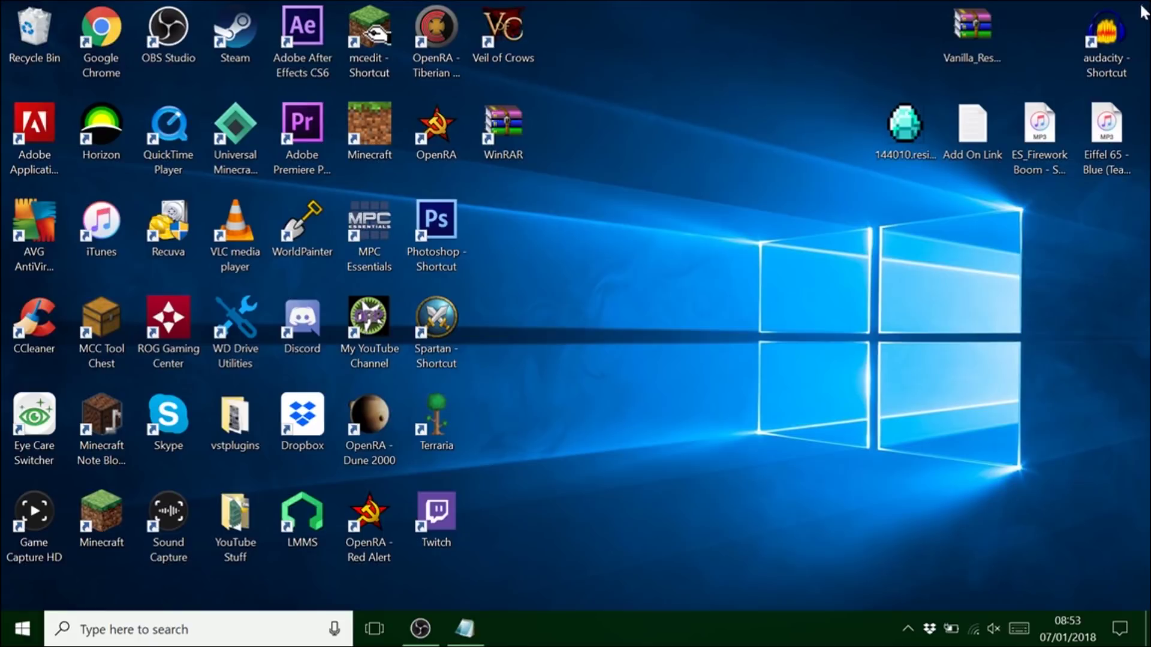
Launch Minecraft and activate the Vanilla Resource Pack under Global Resources.
{"action": "double_click", "coordinate": [397, 127]}
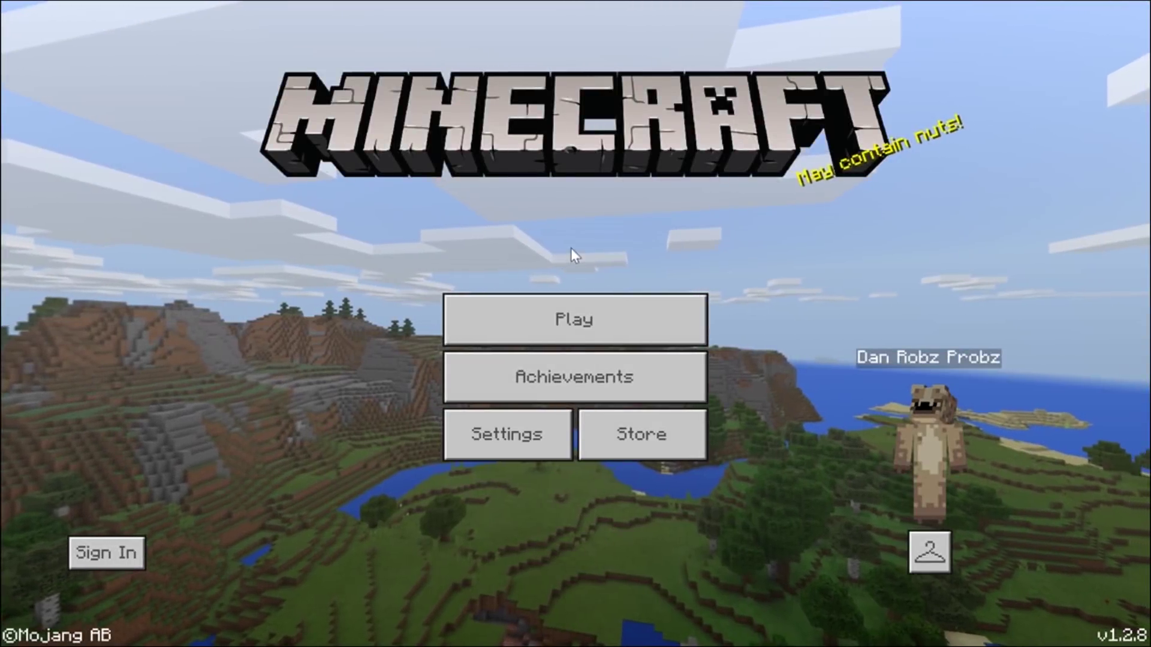
{"action": "left_click", "coordinate": [535, 451]}
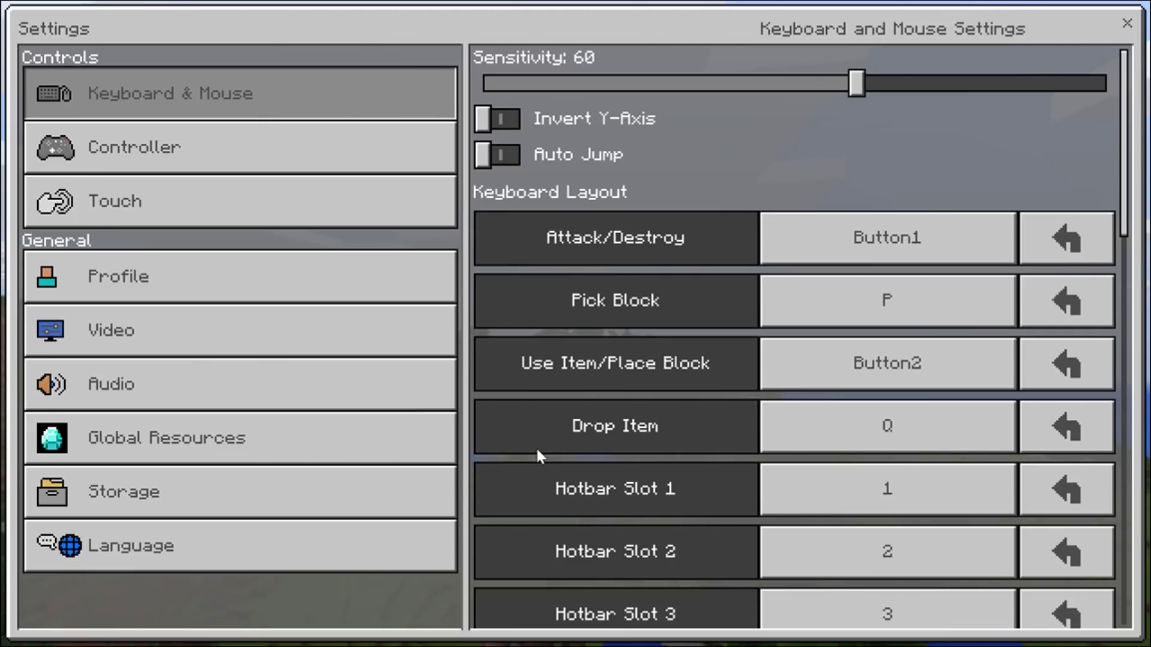
{"action": "left_click", "coordinate": [421, 446]}
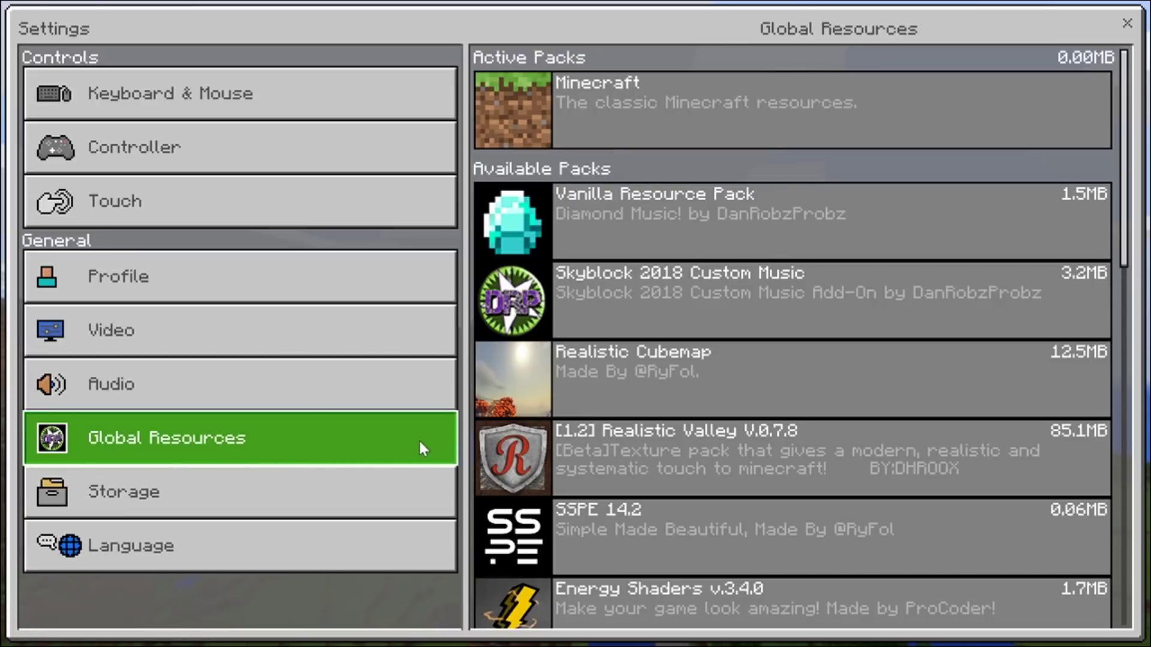
{"action": "left_click", "coordinate": [741, 218]}
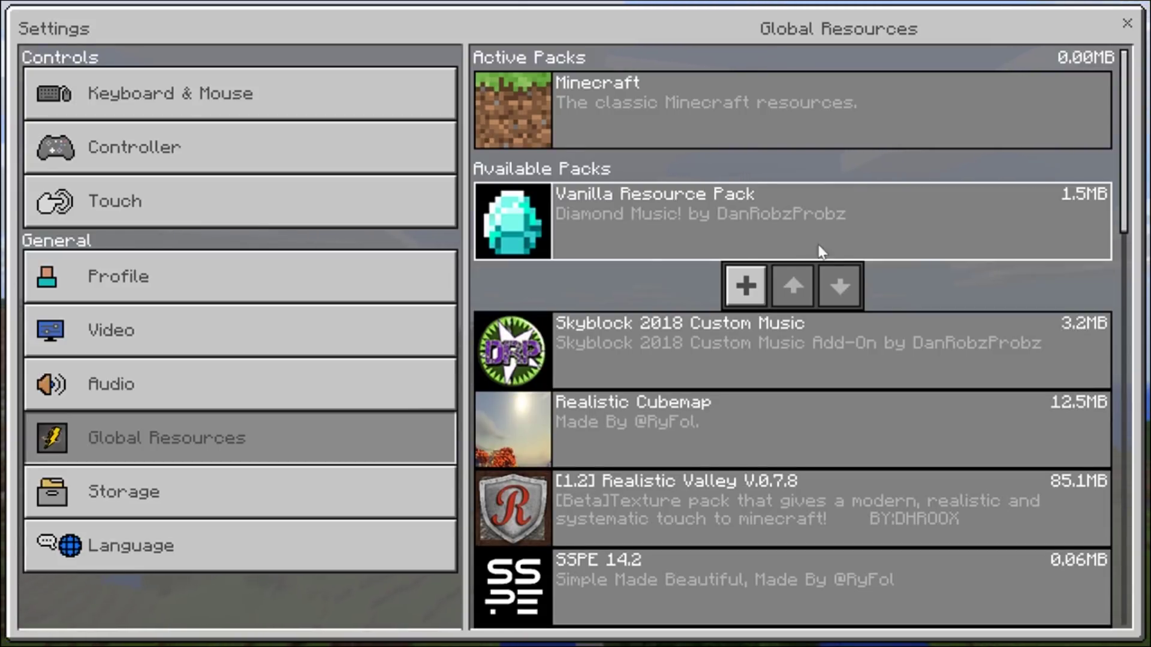
{"action": "left_click", "coordinate": [743, 298]}
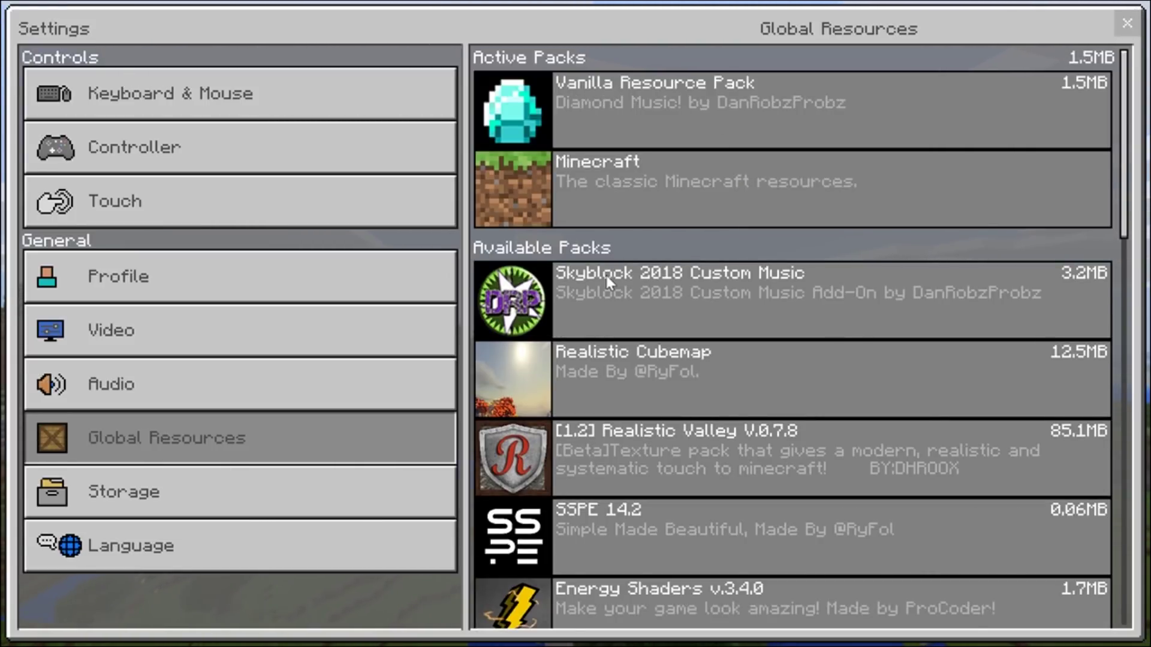
{"action": "key", "text": "Escape"}
Start a new world and add the Vanilla Resource Pack to it.
{"action": "left_click", "coordinate": [601, 312]}
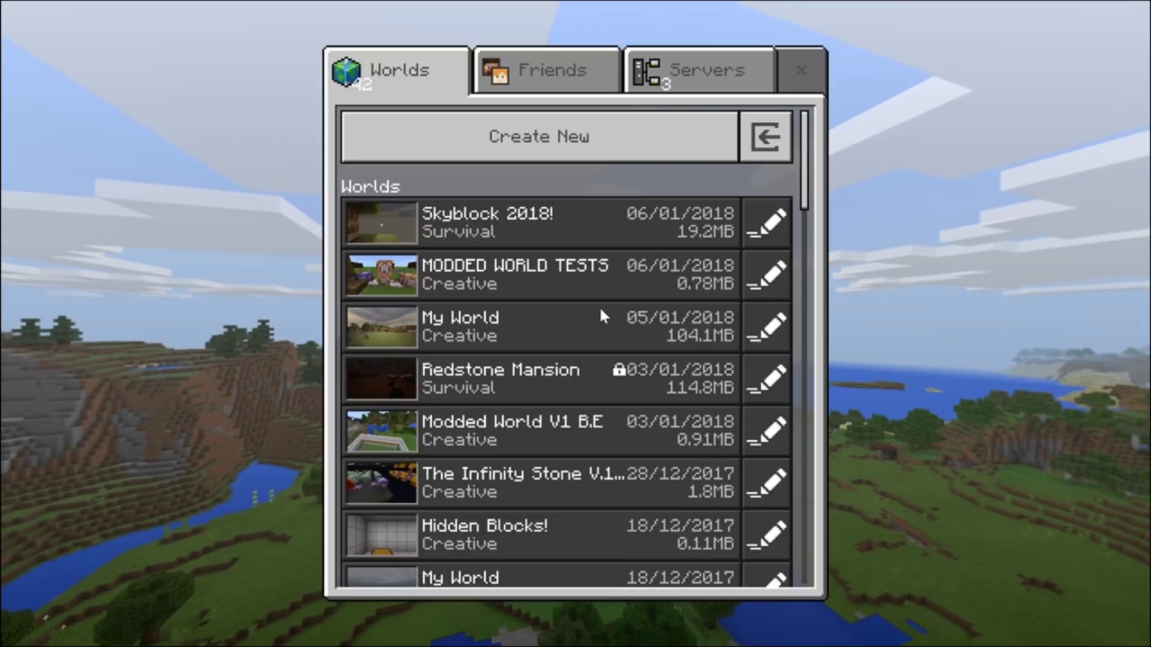
{"action": "left_click", "coordinate": [639, 156]}
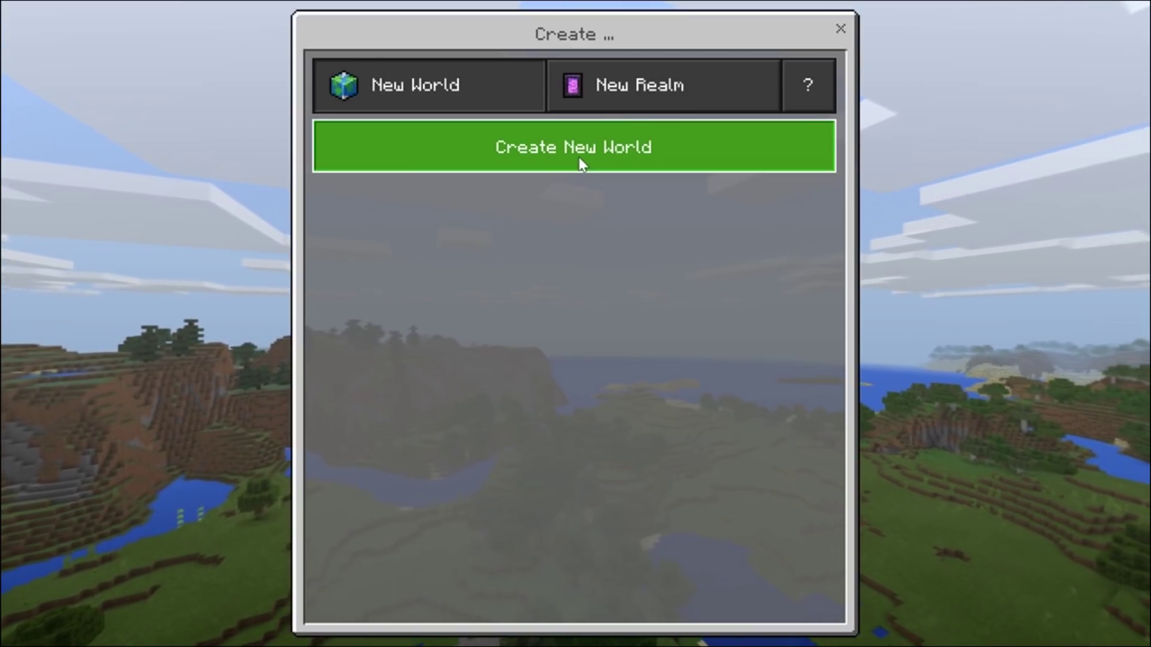
{"action": "left_click", "coordinate": [543, 167]}
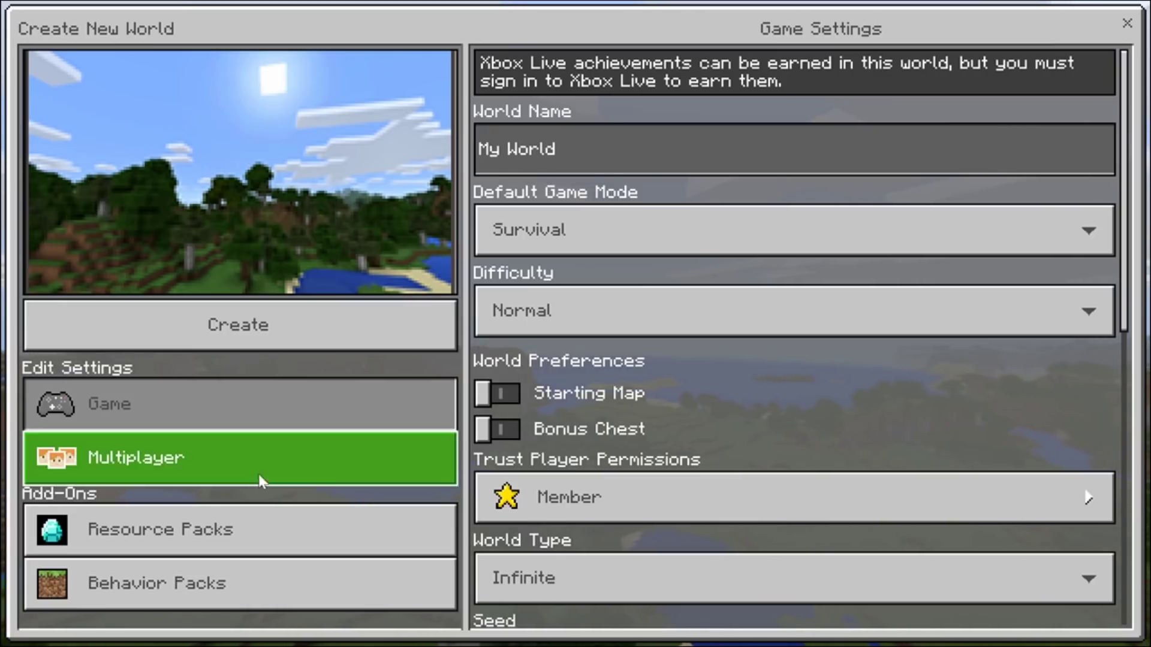
{"action": "left_click", "coordinate": [242, 520]}
{"action": "left_click", "coordinate": [757, 303]}
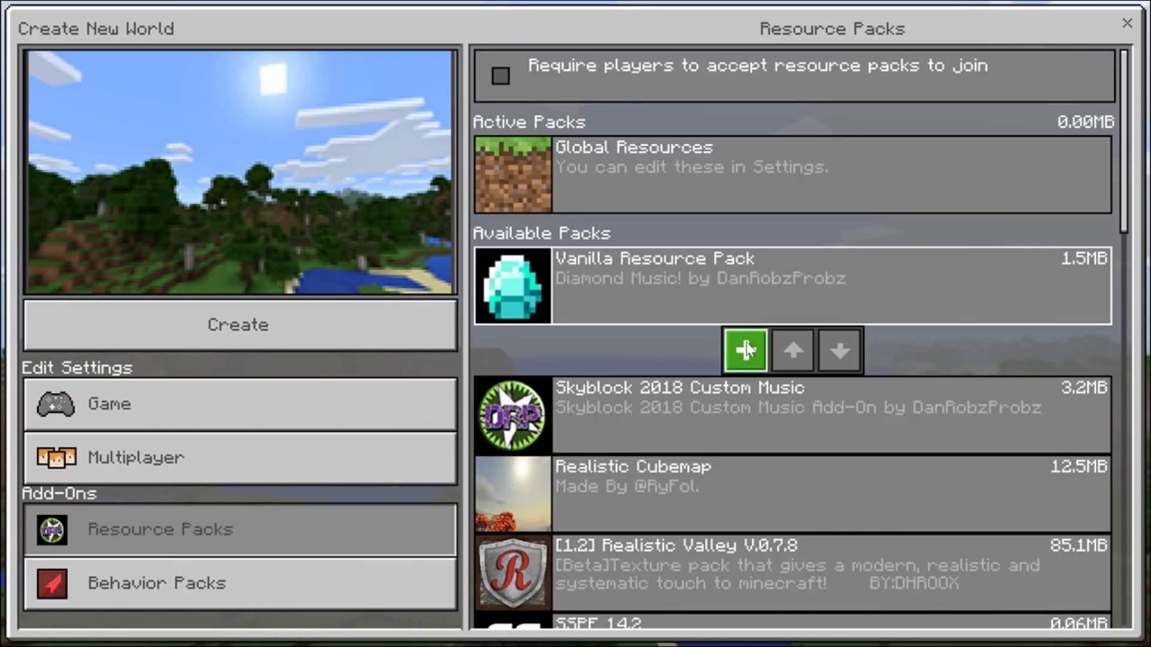
{"action": "left_click", "coordinate": [743, 350]}
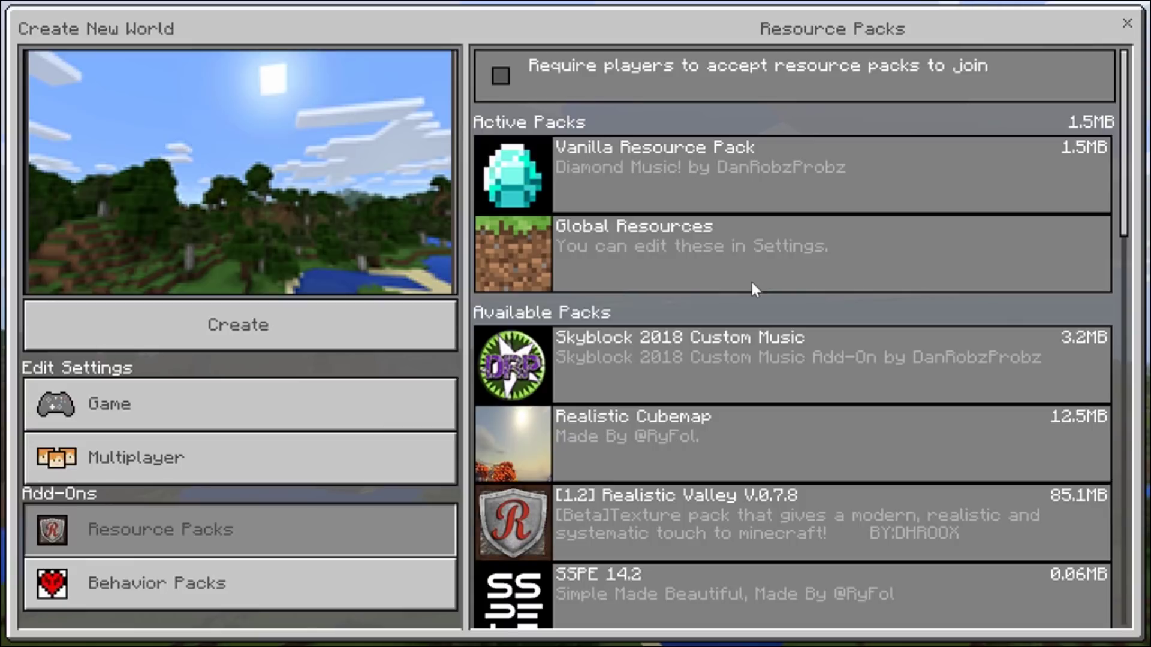
Turn multiplayer off and enable cheats and Show Coordinates for the new world.
{"action": "left_click", "coordinate": [329, 445]}
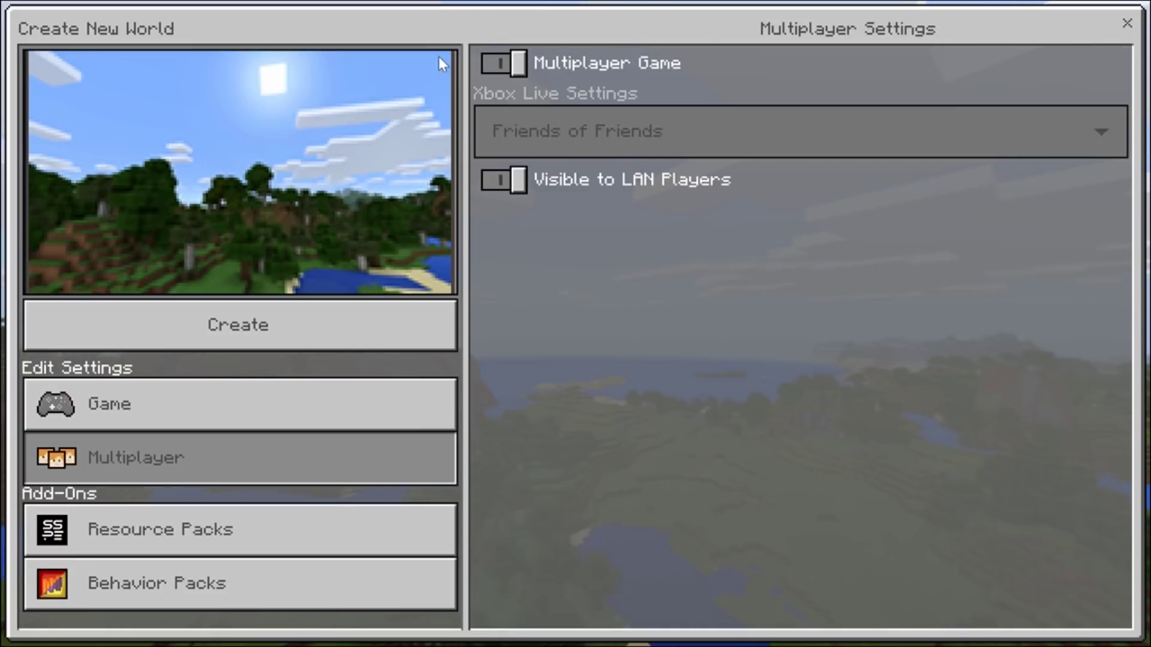
{"action": "left_click", "coordinate": [503, 63]}
{"action": "left_click", "coordinate": [281, 393]}
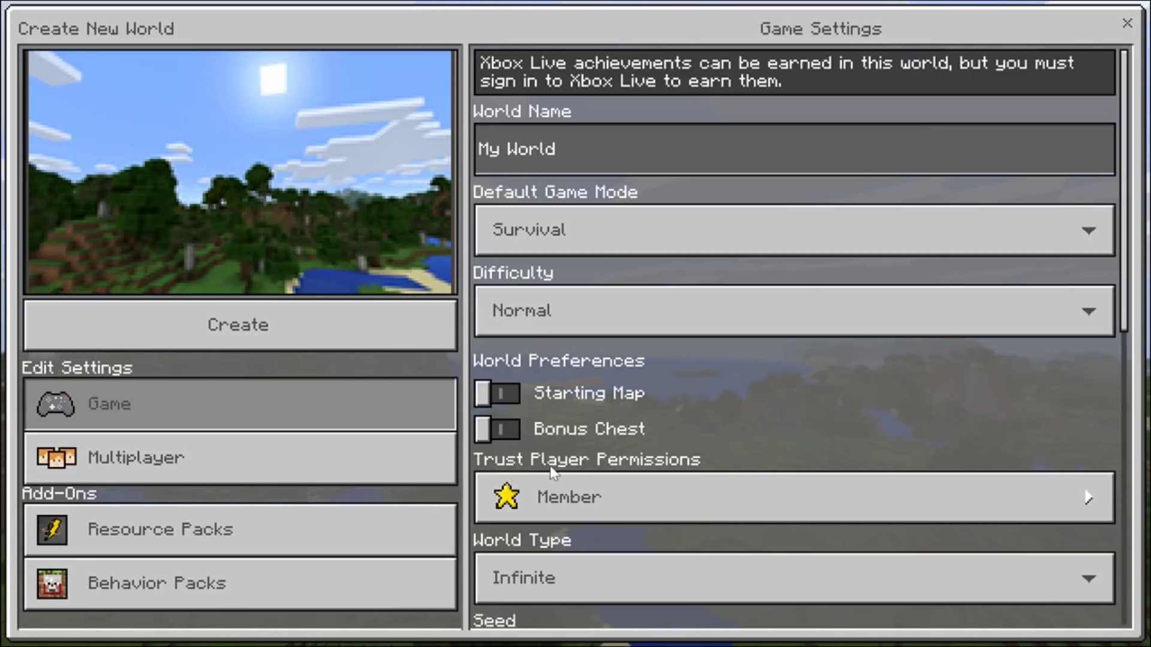
{"action": "scroll", "coordinate": [561, 474], "scroll_direction": "down", "scroll_amount": 5}
{"action": "left_click", "coordinate": [539, 489]}
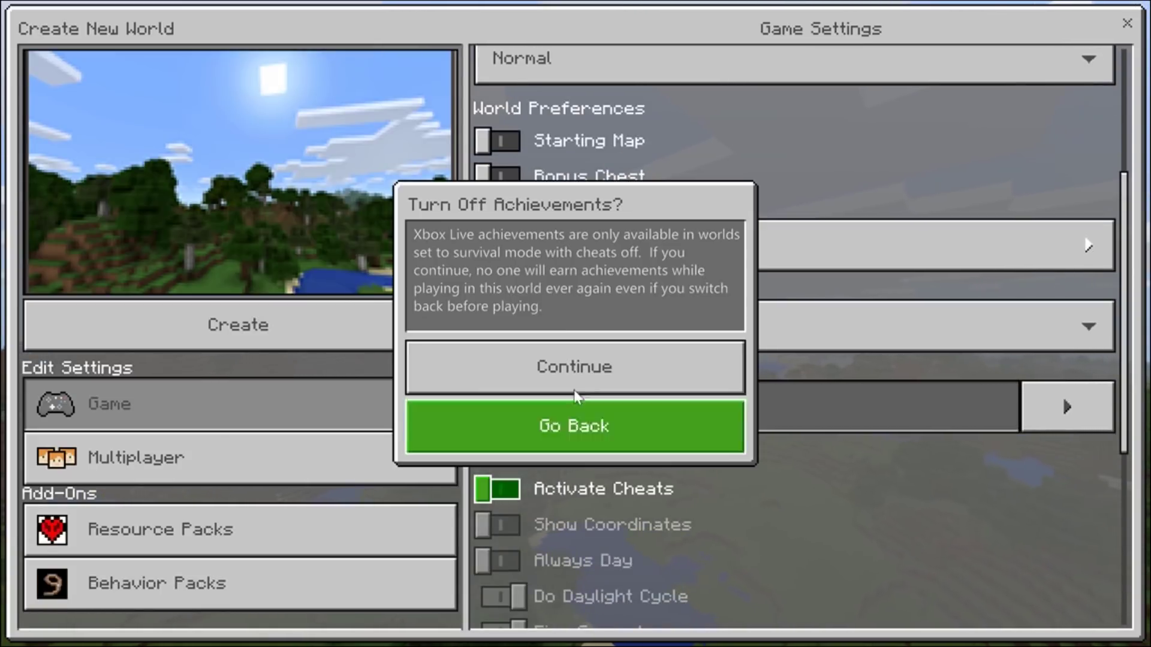
{"action": "left_click", "coordinate": [586, 380]}
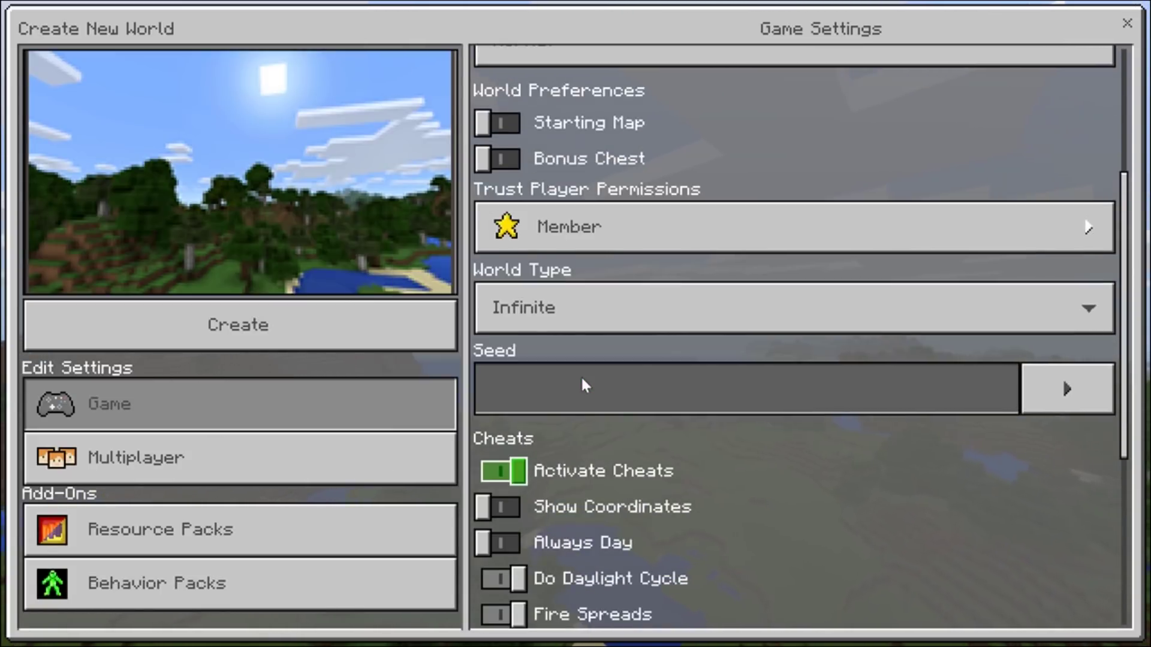
{"action": "left_click", "coordinate": [523, 506]}
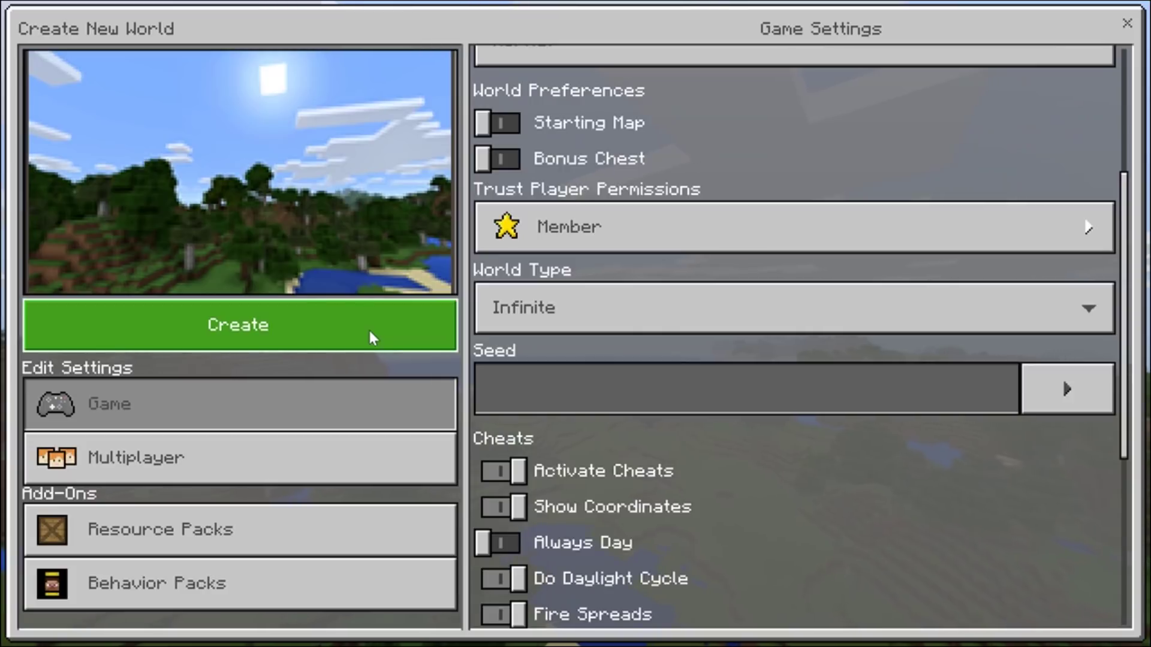
{"action": "scroll", "coordinate": [807, 439], "scroll_direction": "down", "scroll_amount": 1}
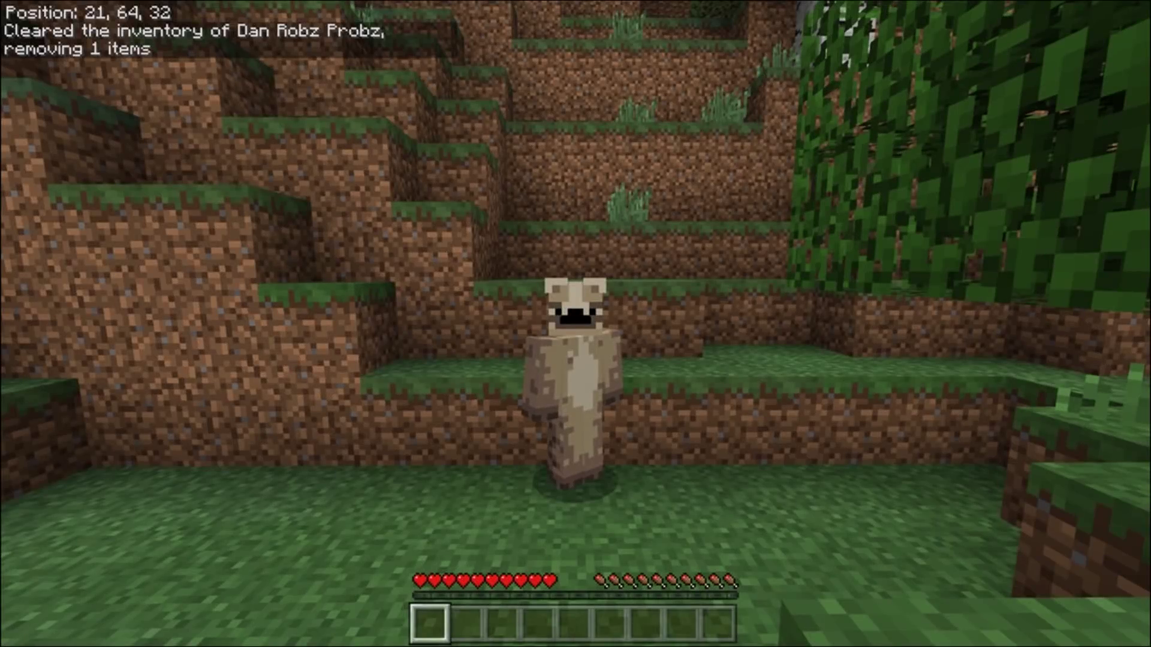
Switch to Creative mode and play note.hat to the nearest player with /playsound.
{"action": "key", "text": "F5"}
{"action": "type", "text": "t/"}
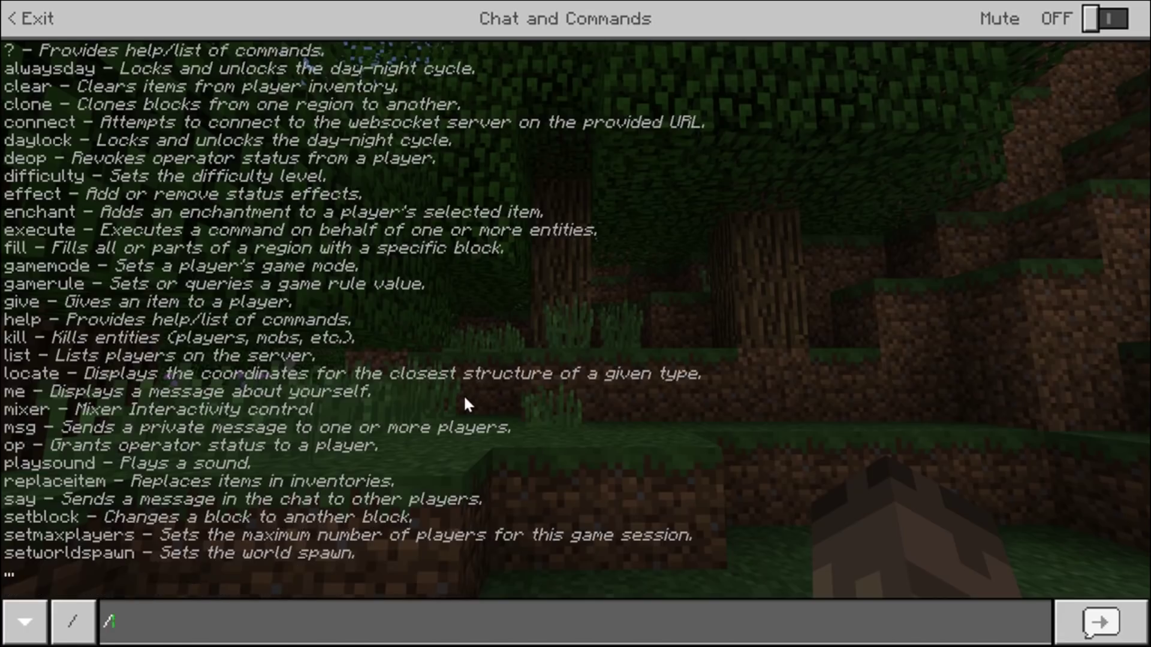
{"action": "type", "text": "gamemode"}
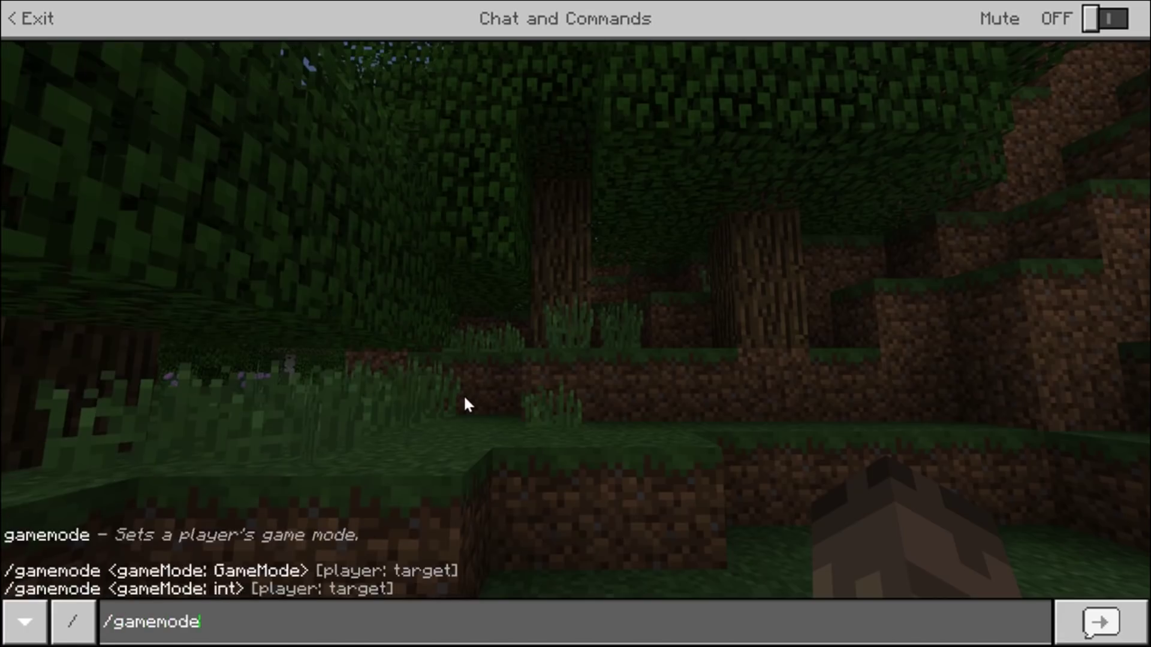
{"action": "type", "text": " c"}
{"action": "key", "text": "Return"}
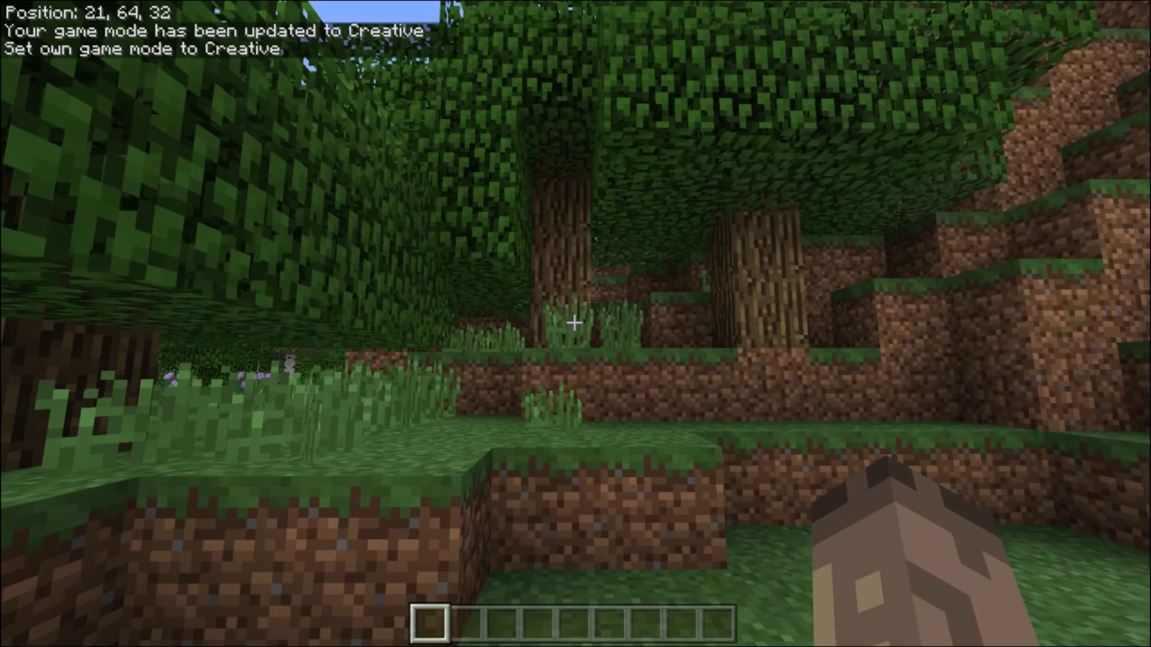
{"action": "type", "text": "t/"}
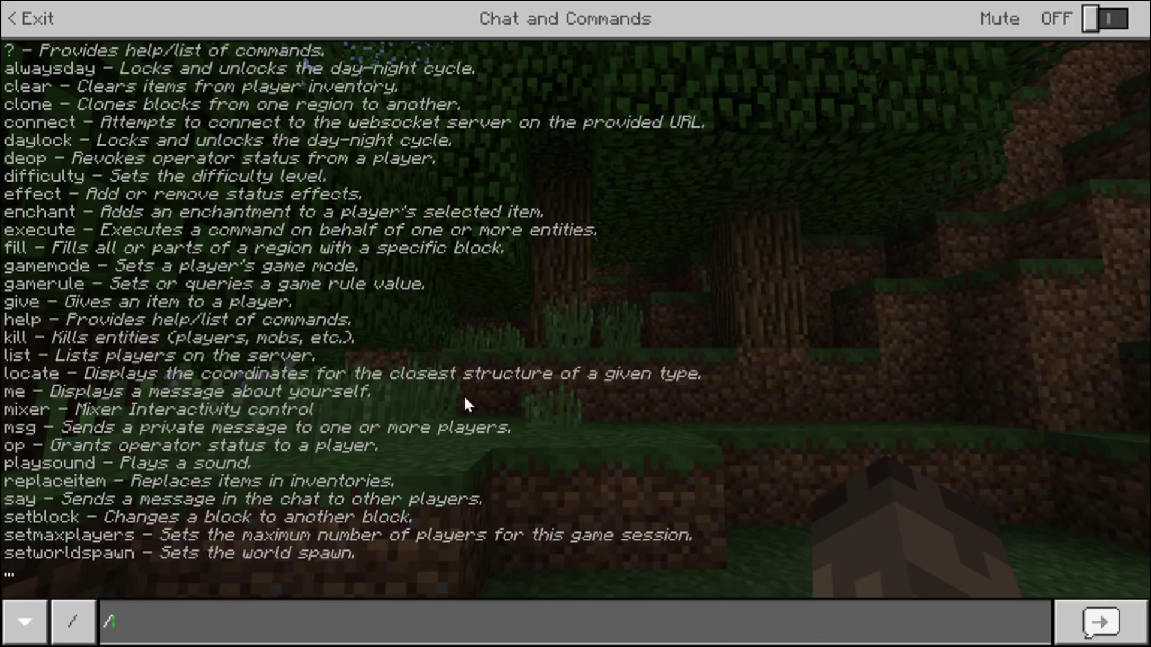
{"action": "type", "text": "playsound"}
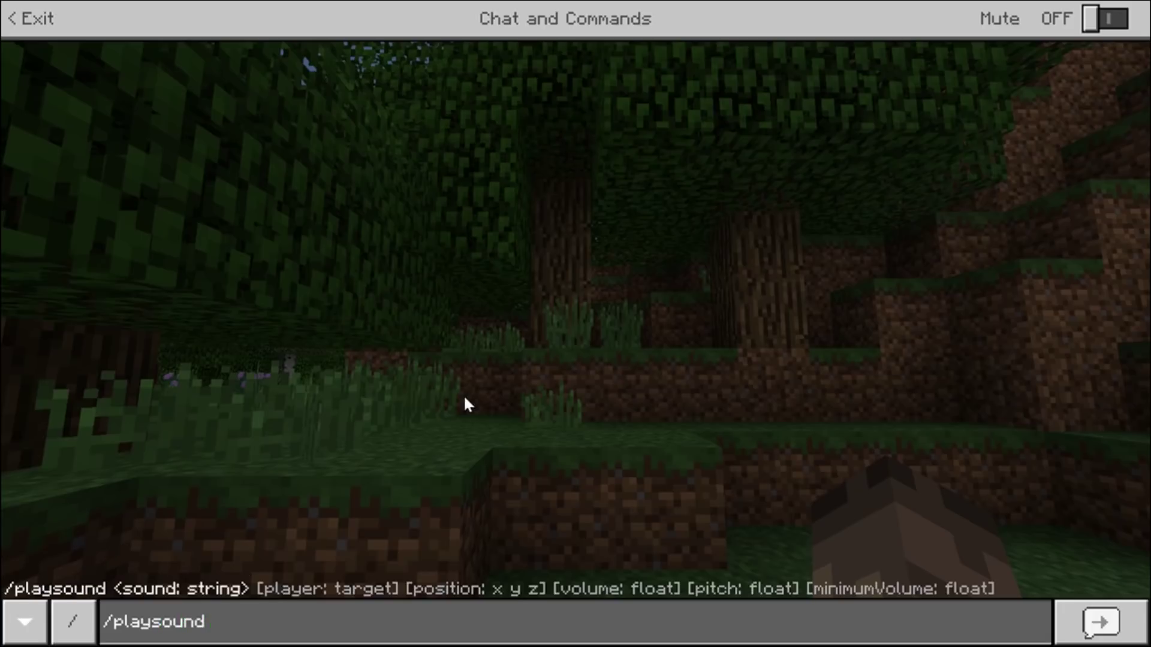
{"action": "type", "text": " note"}
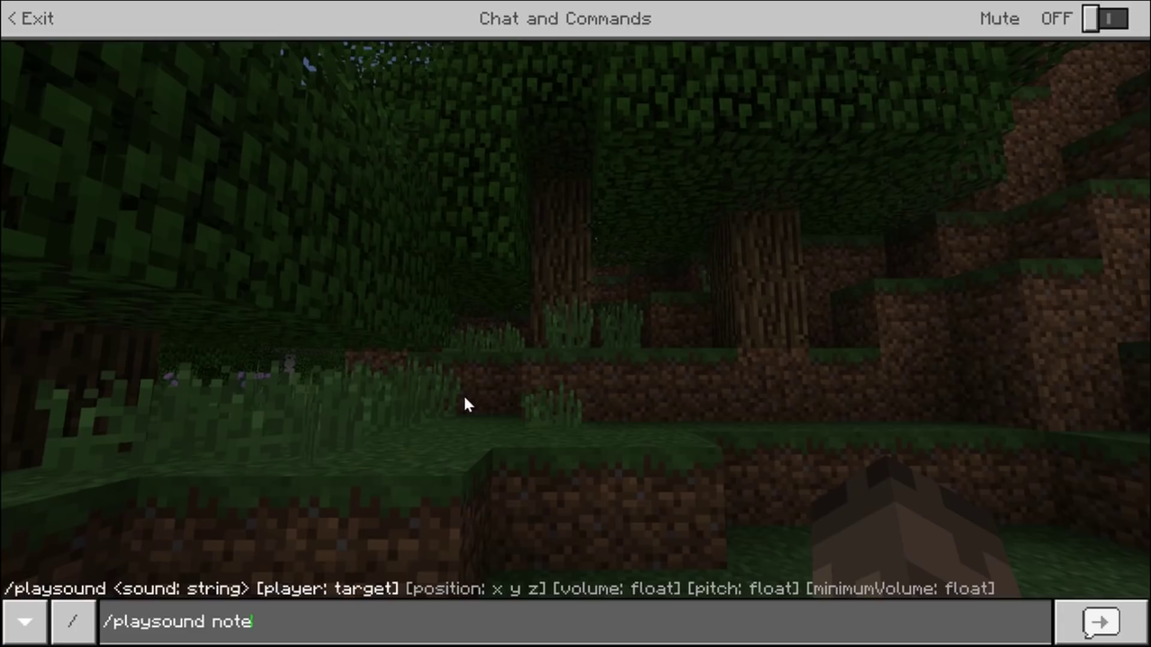
{"action": "type", "text": ".hat @p"}
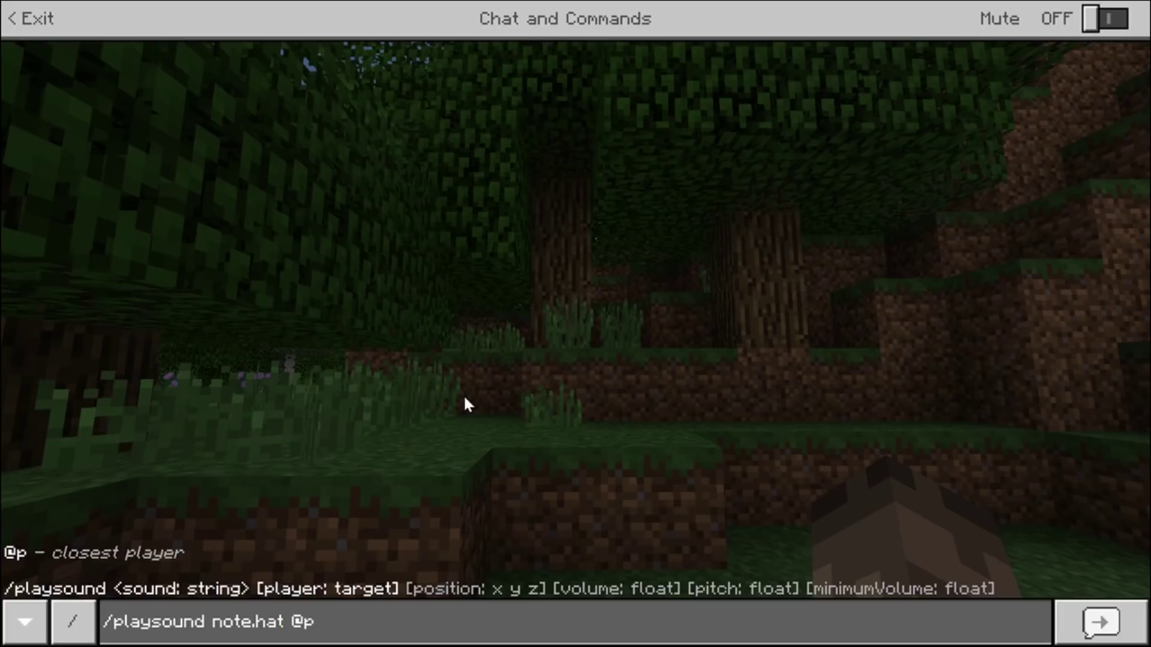
{"action": "key", "text": "Return"}
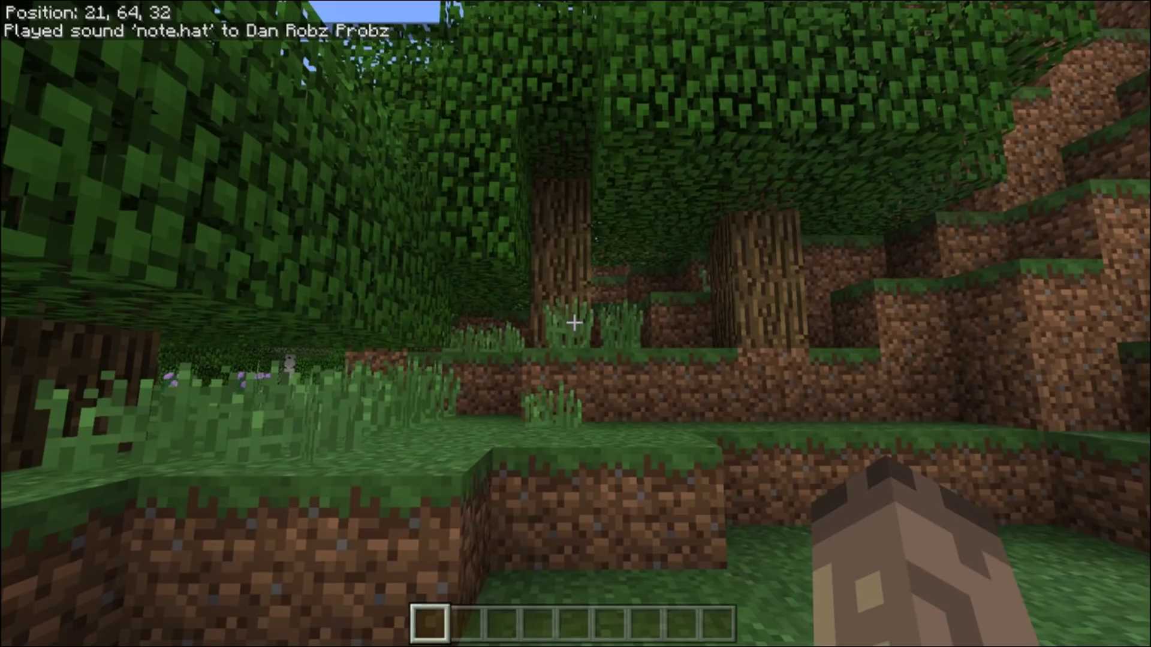
Stop the sound with /stopsound @e and then /stopsound @p.
{"action": "key", "text": "slash"}
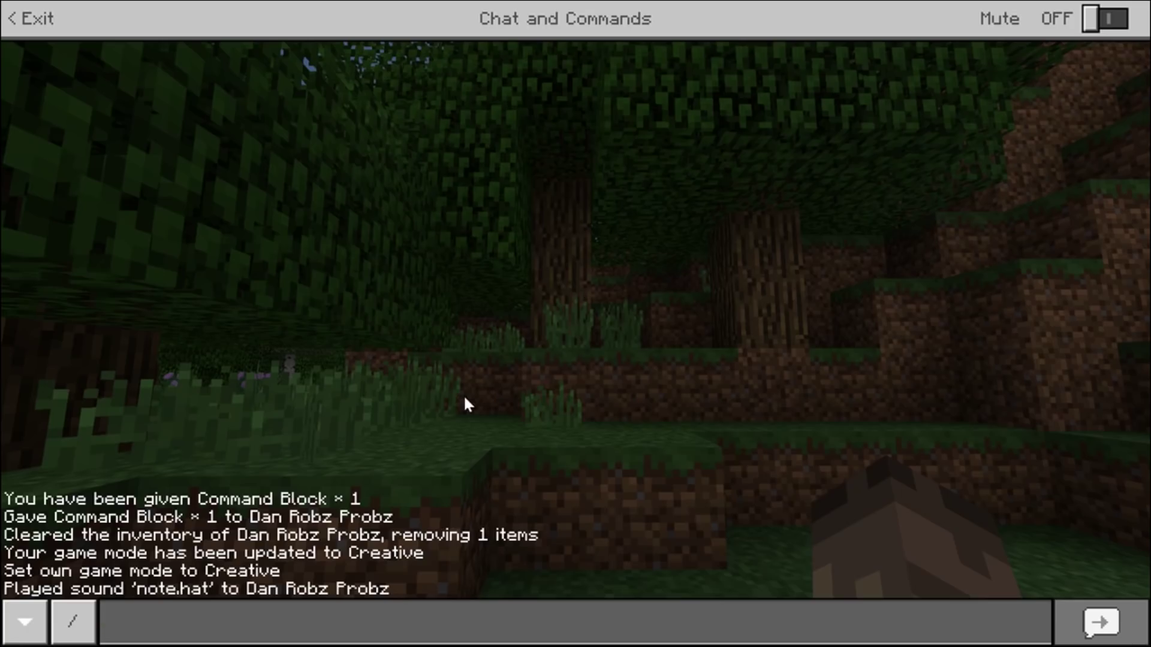
{"action": "type", "text": "stopsound @e"}
{"action": "key", "text": "Return"}
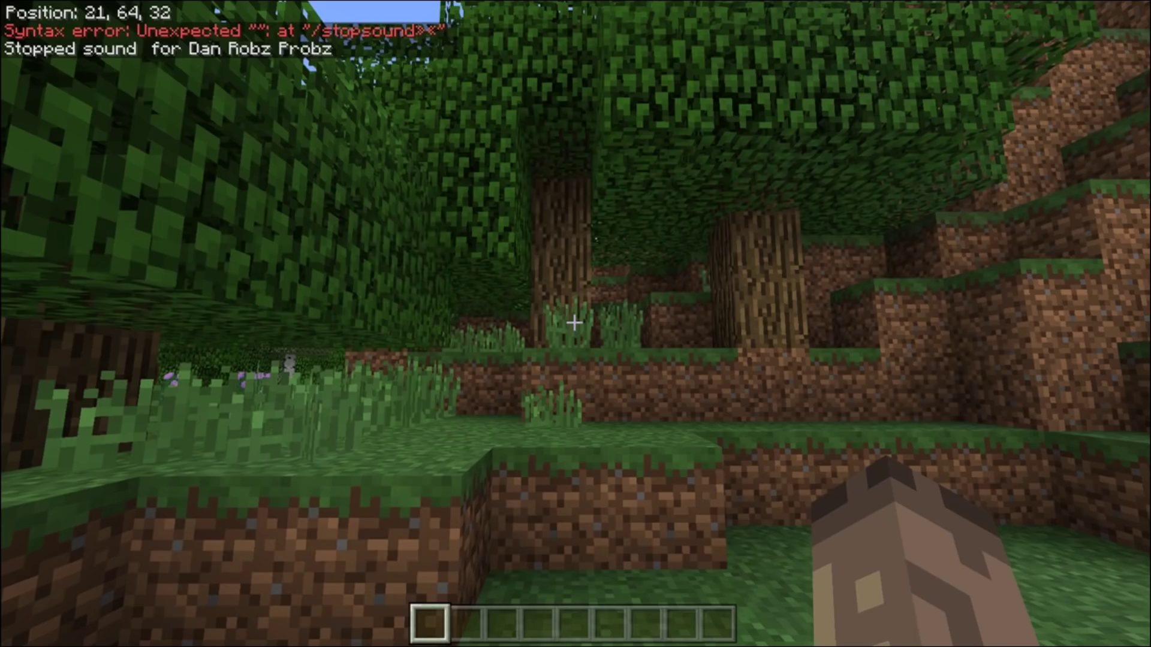
{"action": "key", "text": "slash"}
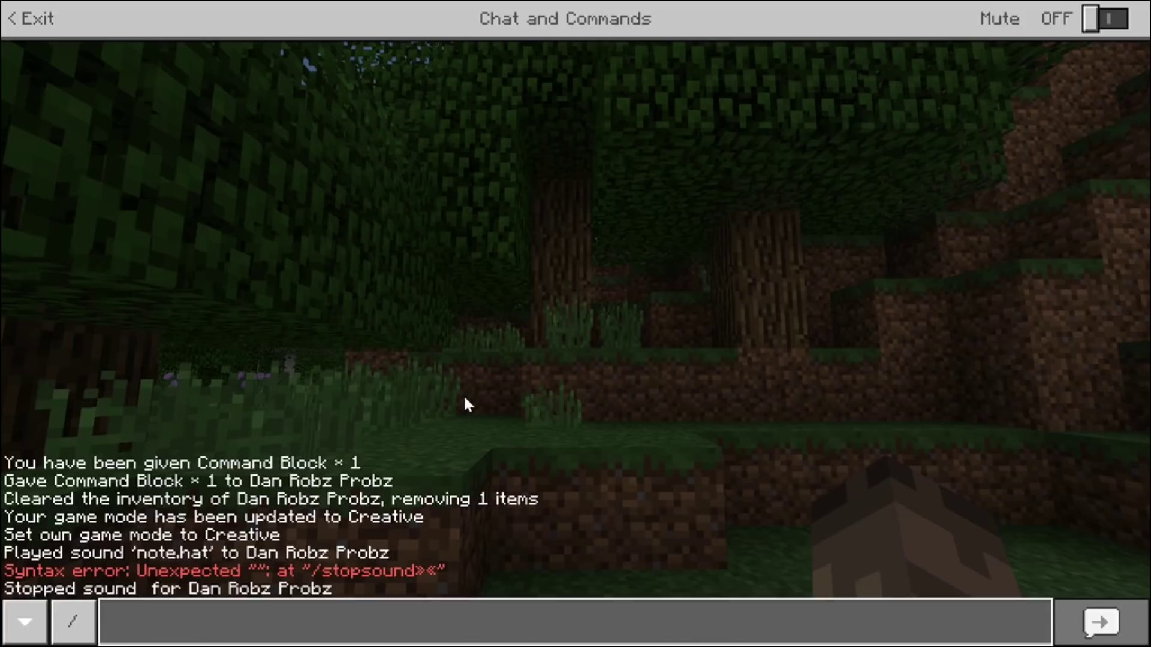
{"action": "key", "text": "Up"}
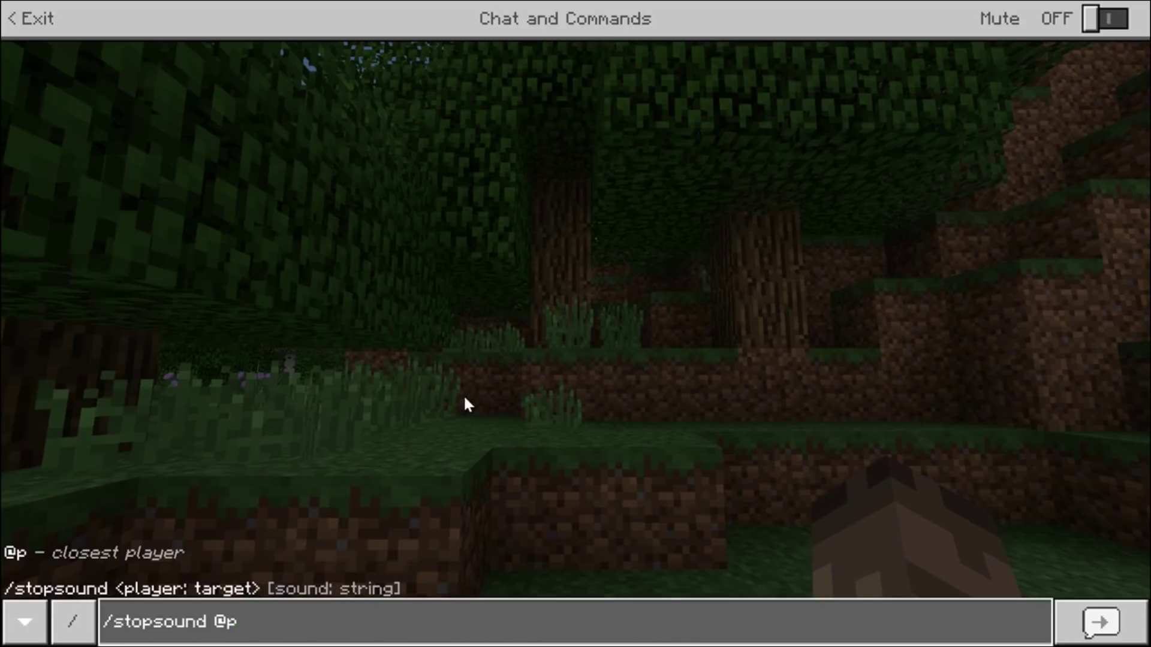
{"action": "key", "text": "Return"}
{"action": "key", "text": "slash"}
Give the player a command block with /give @p command_block.
{"action": "key", "text": "Up"}
{"action": "key", "text": "BackSpace"}
{"action": "key", "text": "BackSpace"}
{"action": "key", "text": "BackSpace"}
{"action": "key", "text": "BackSpace"}
{"action": "key", "text": "BackSpace"}
{"action": "key", "text": "BackSpace"}
{"action": "key", "text": "BackSpace"}
{"action": "key", "text": "BackSpace"}
{"action": "key", "text": "BackSpace"}
{"action": "key", "text": "BackSpace"}
{"action": "key", "text": "BackSpace"}
{"action": "key", "text": "BackSpace"}
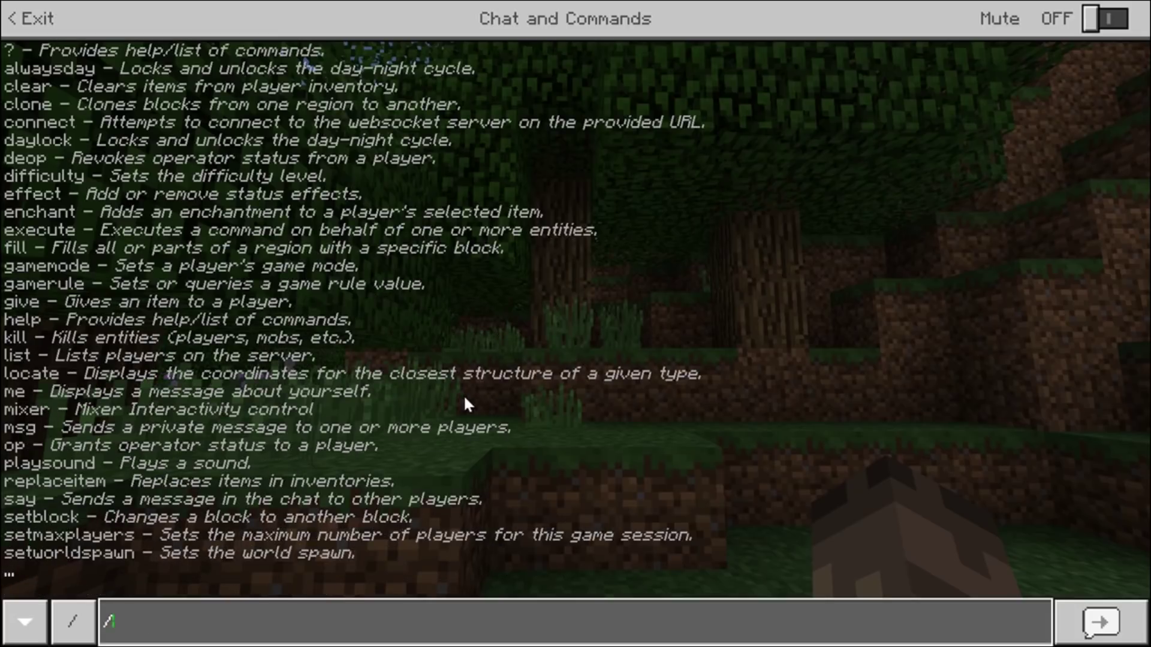
{"action": "type", "text": "give "}
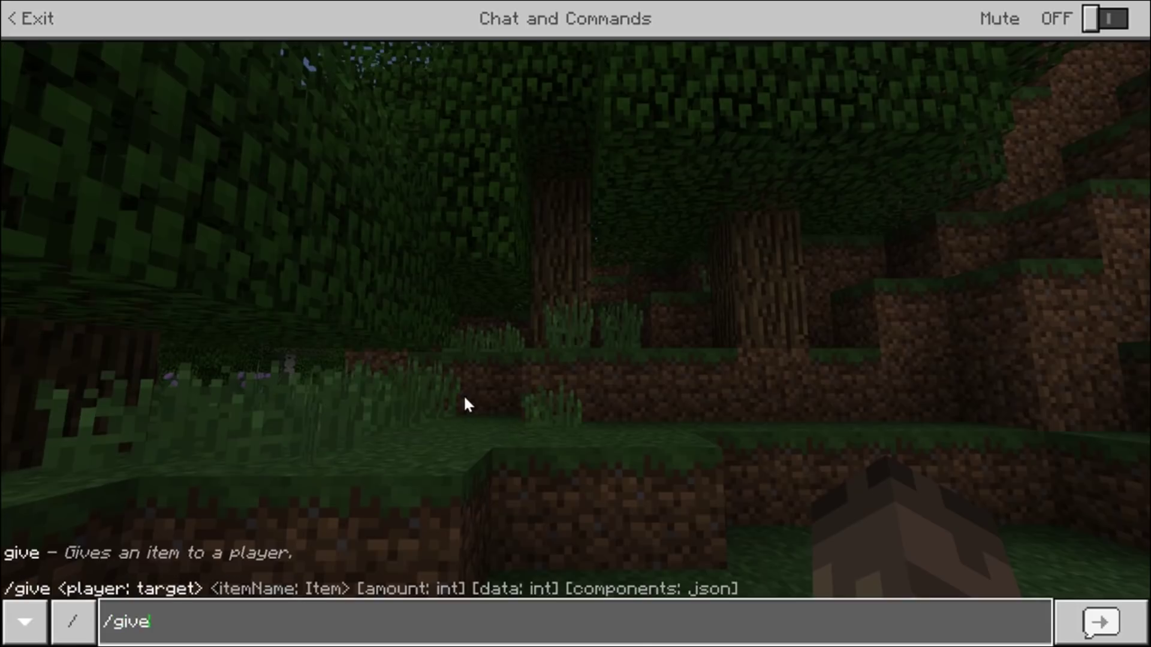
{"action": "type", "text": "@p "}
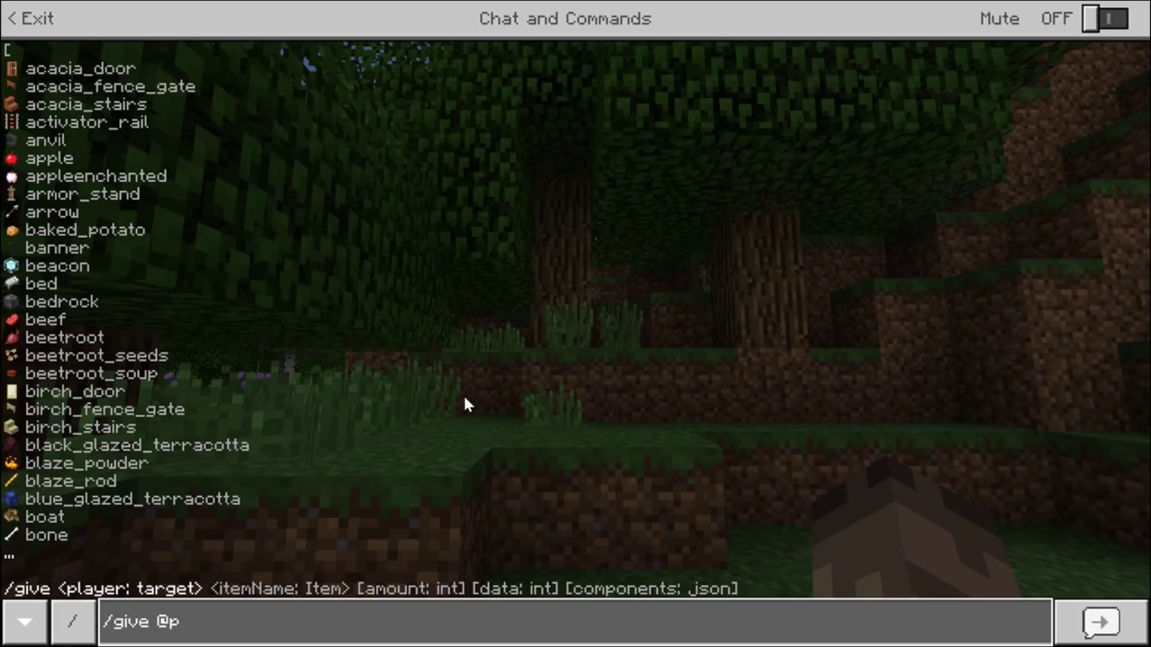
{"action": "type", "text": "com"}
{"action": "key", "text": "Tab"}
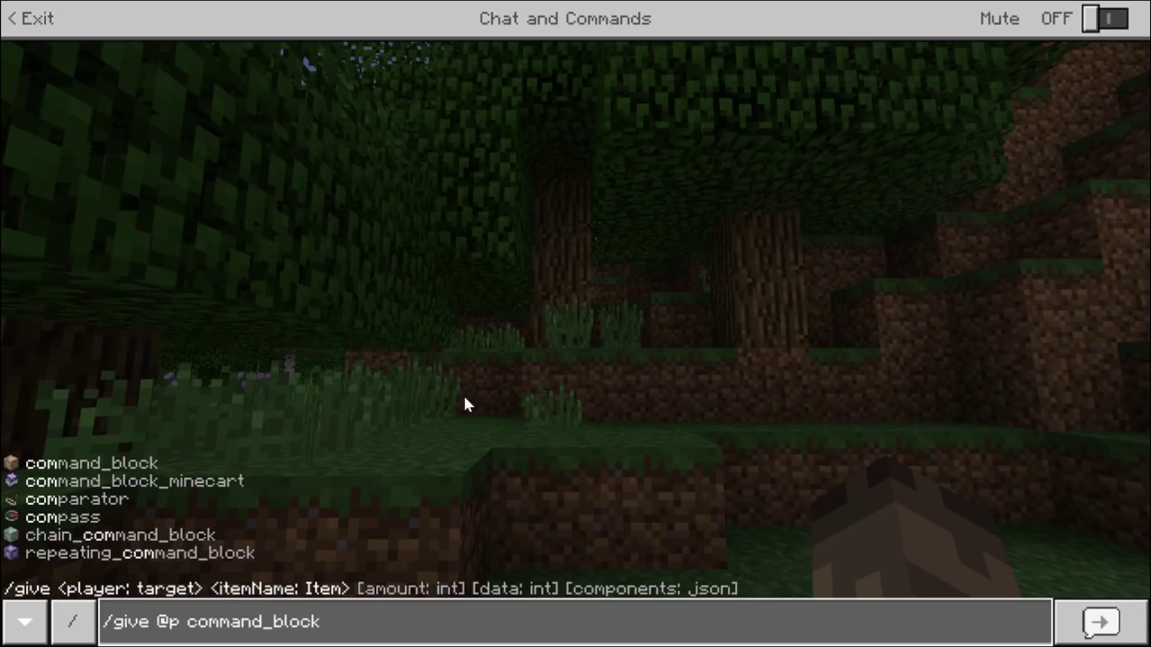
{"action": "key", "text": "Tab"}
{"action": "key", "text": "BackSpace"}
{"action": "key", "text": "BackSpace"}
{"action": "key", "text": "BackSpace"}
{"action": "key", "text": "BackSpace"}
{"action": "key", "text": "BackSpace"}
{"action": "key", "text": "BackSpace"}
{"action": "key", "text": "BackSpace"}
{"action": "key", "text": "BackSpace"}
{"action": "key", "text": "BackSpace"}
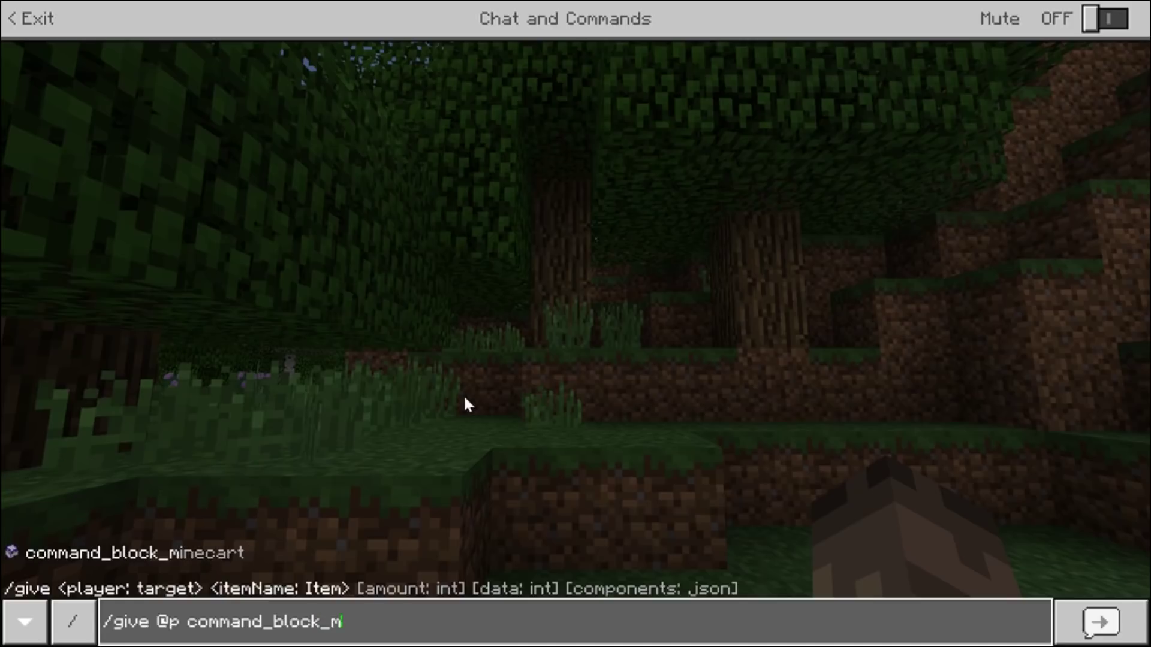
{"action": "key", "text": "Return"}
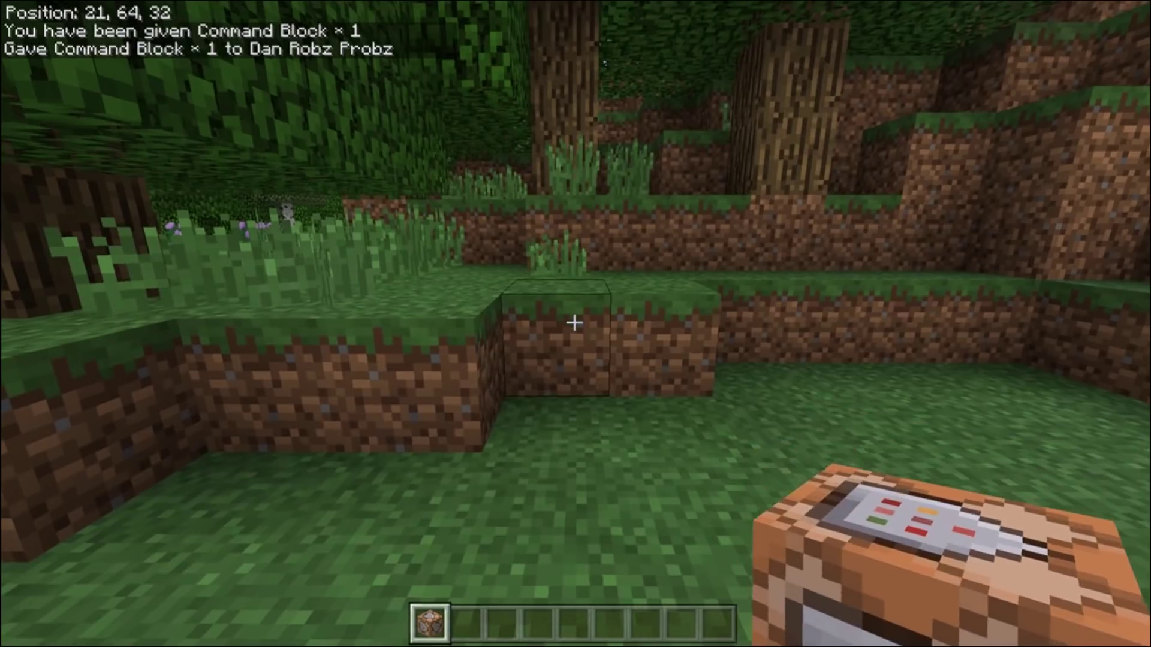
Place the command block on the grass and set its command to playsound note.harp @p.
{"action": "right_click", "coordinate": [574, 323]}
{"action": "right_click", "coordinate": [574, 323]}
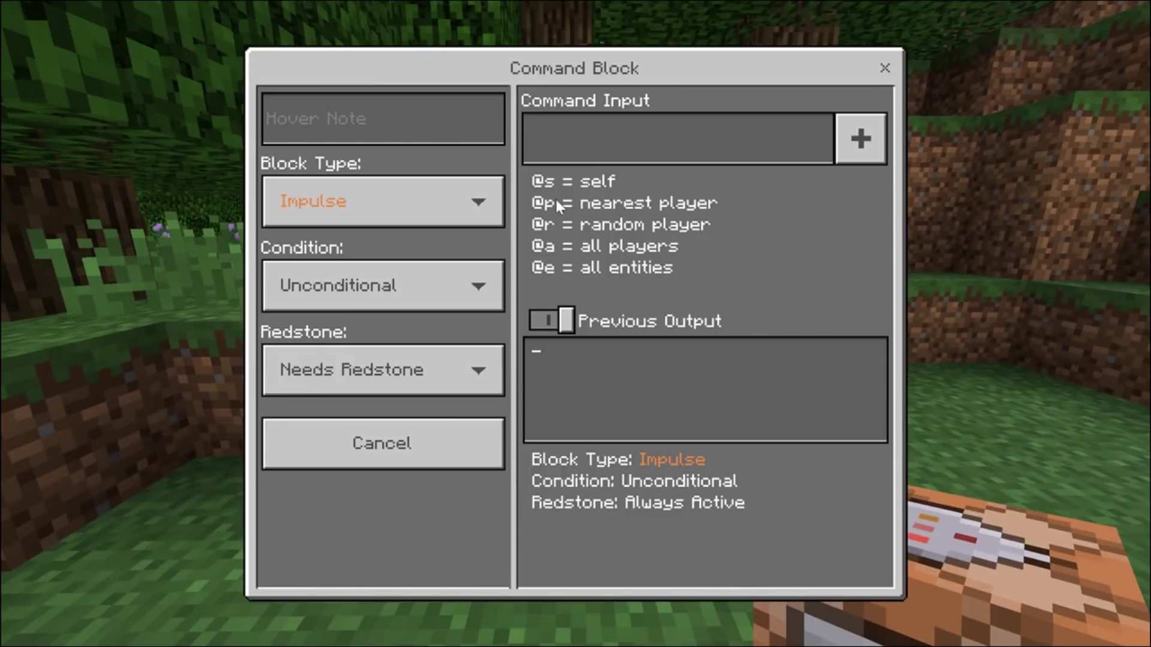
{"action": "left_click", "coordinate": [594, 121]}
{"action": "type", "text": "playsound"}
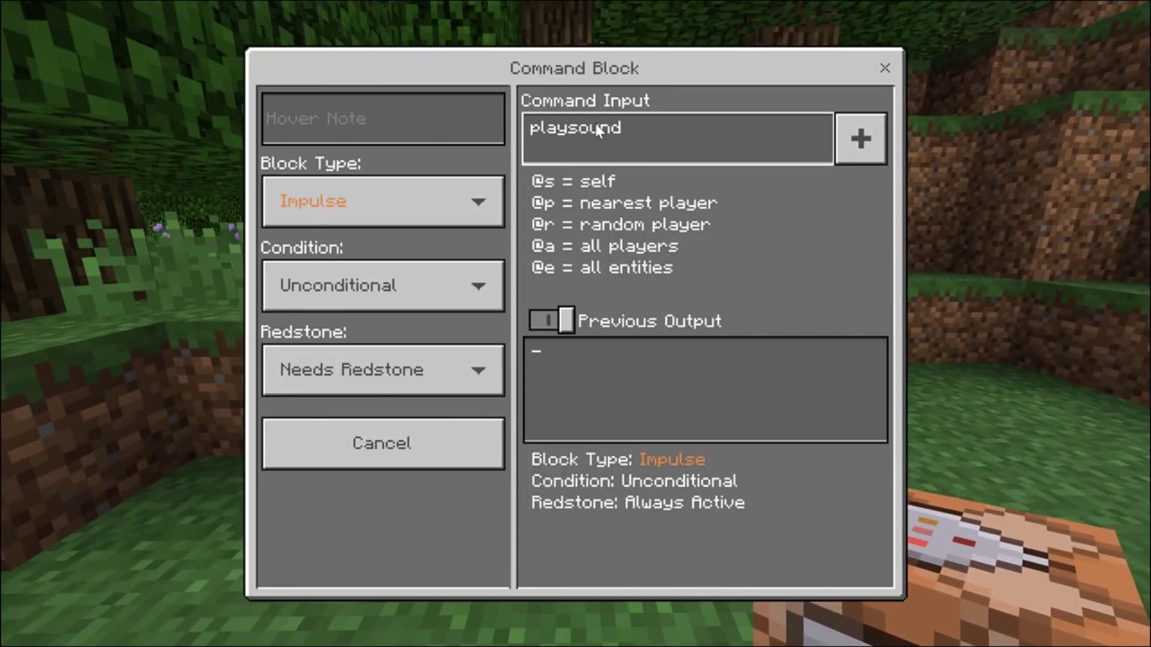
{"action": "type", "text": " not"}
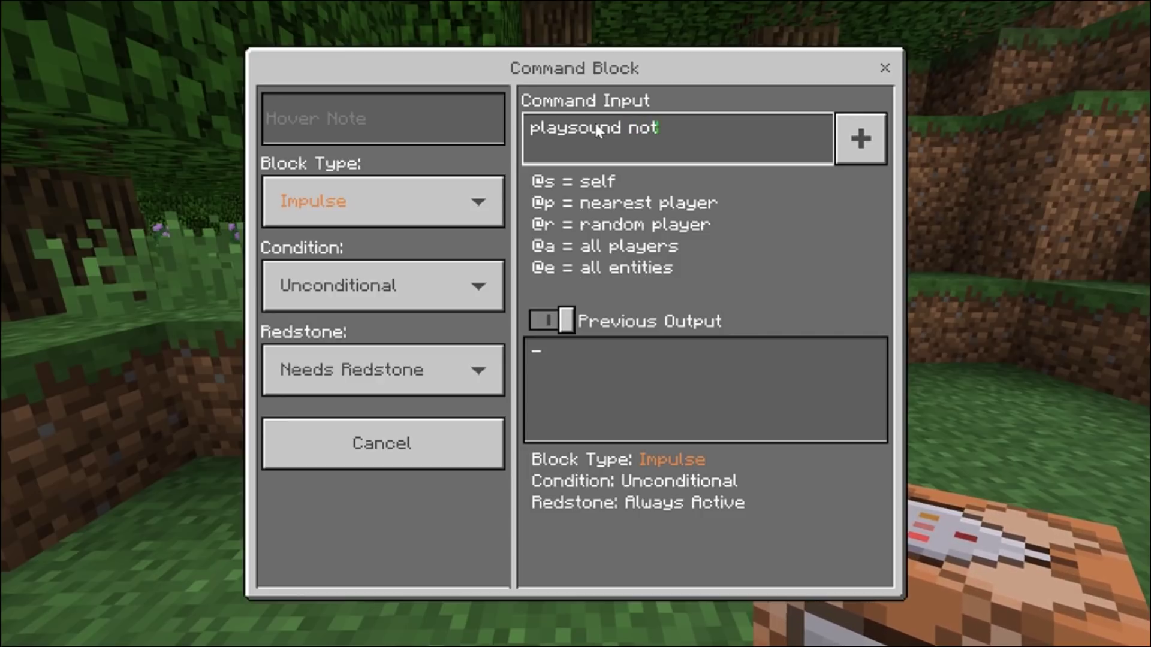
{"action": "type", "text": "e.ha"}
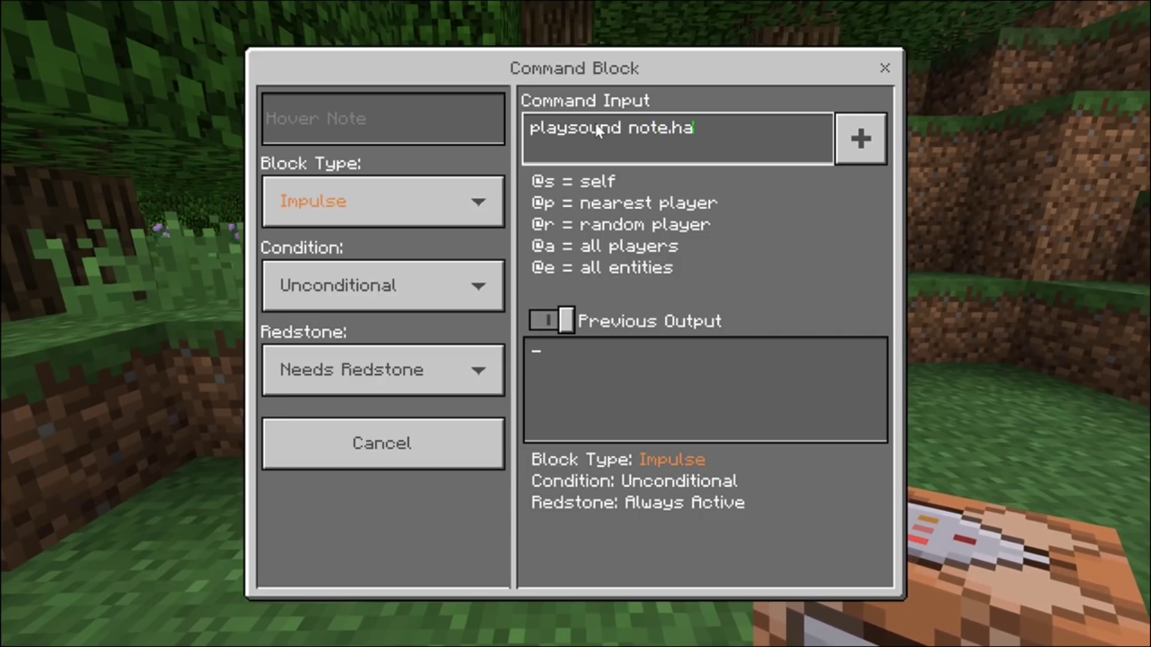
{"action": "type", "text": "rp @p"}
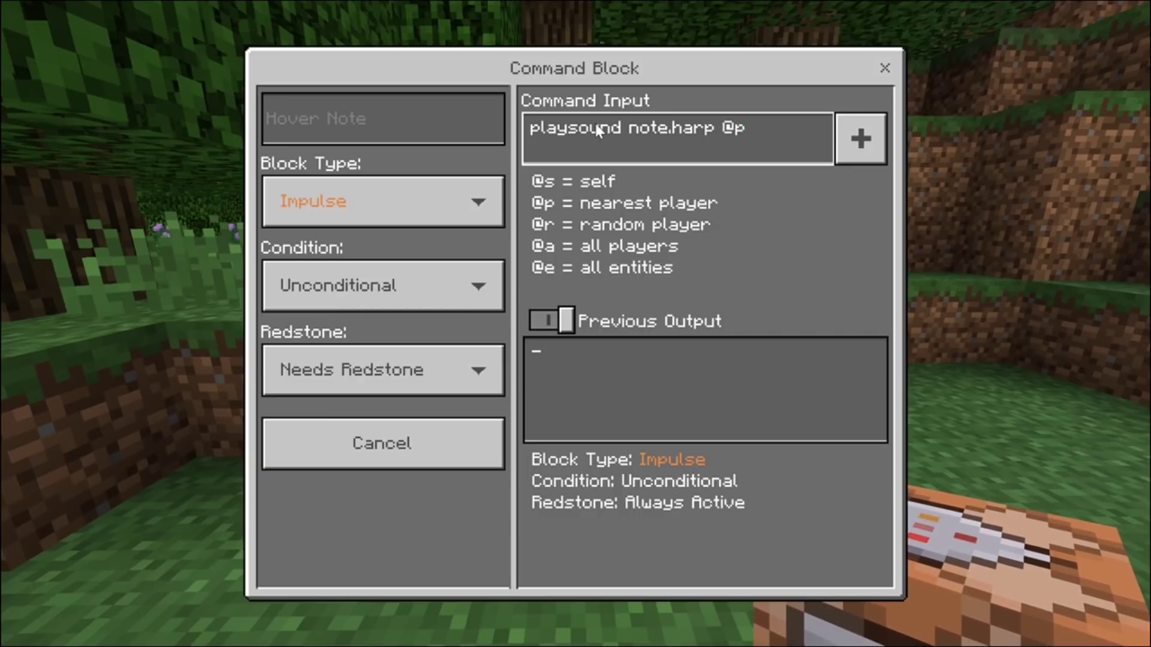
{"action": "key", "text": "Escape"}
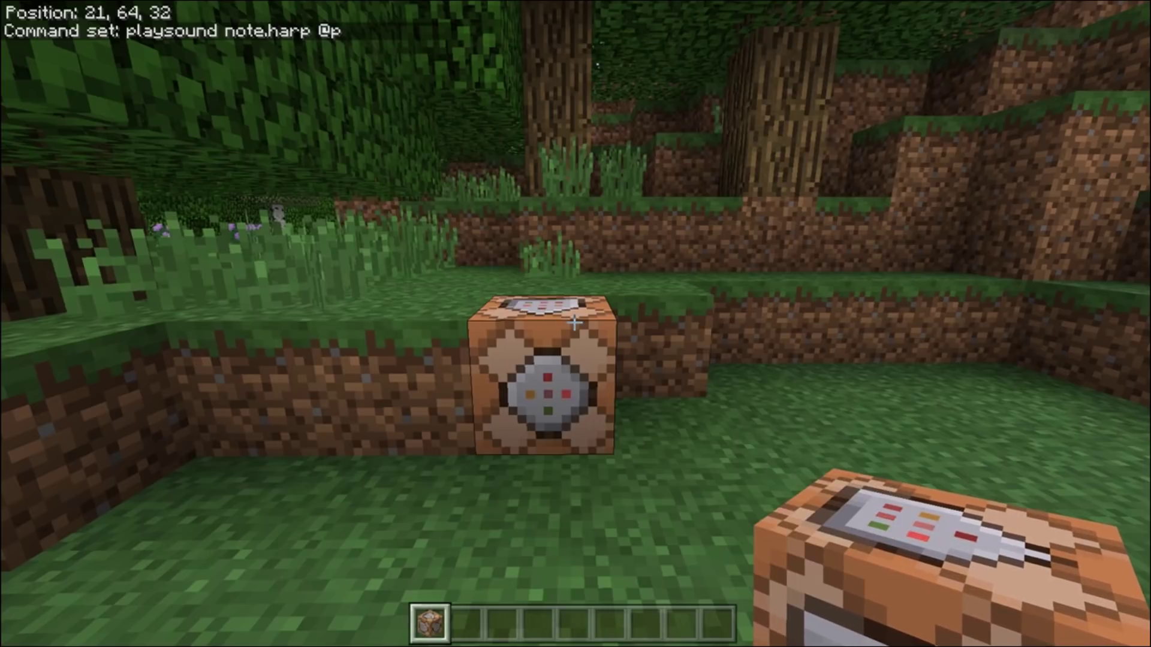
Find a button by searching 'butt' in the creative inventory and hold it from hotbar slot 2.
{"action": "key", "text": "e"}
{"action": "type", "text": "butt"}
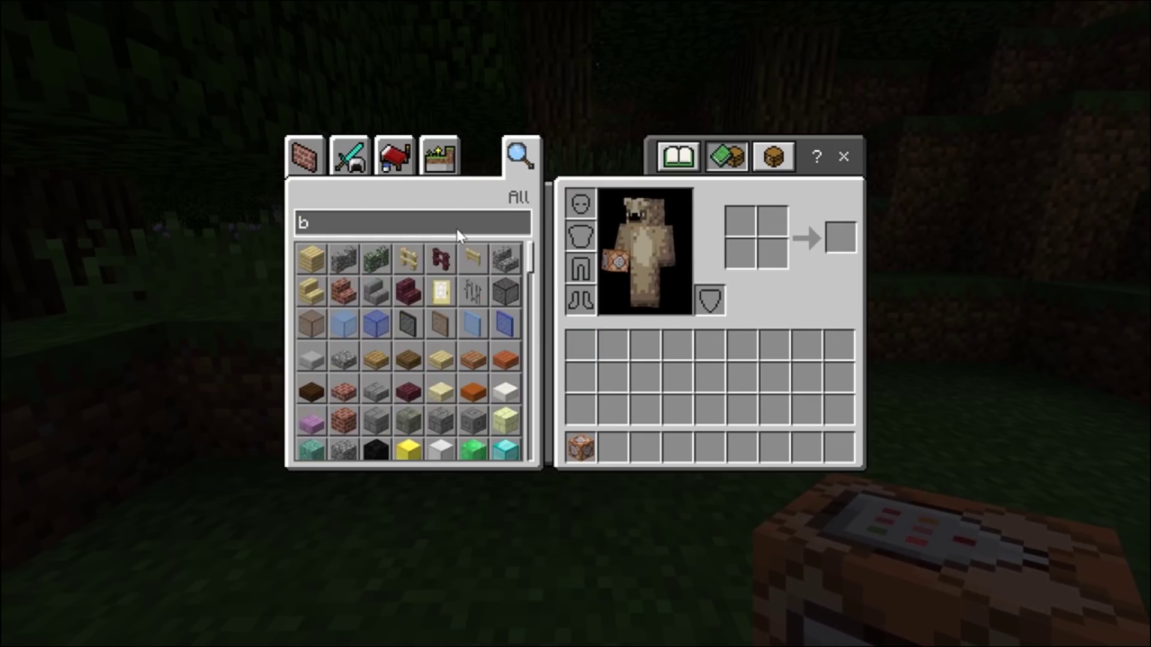
{"action": "left_click", "coordinate": [367, 257]}
{"action": "right_click", "coordinate": [612, 448]}
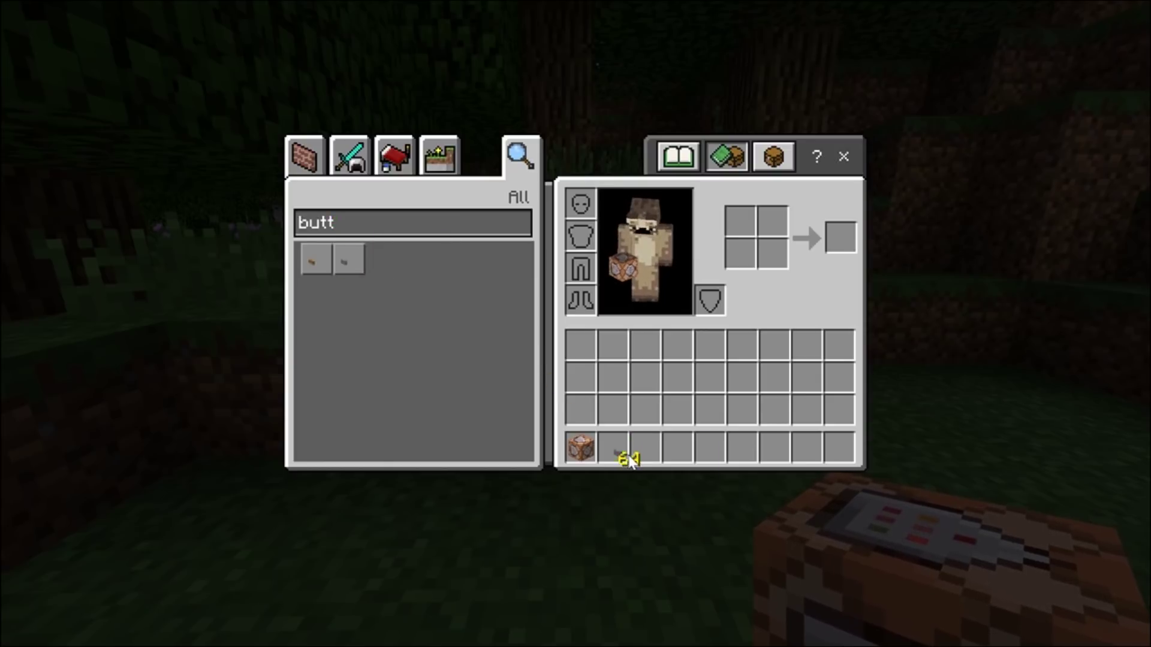
{"action": "key", "text": "e"}
{"action": "key", "text": "2"}
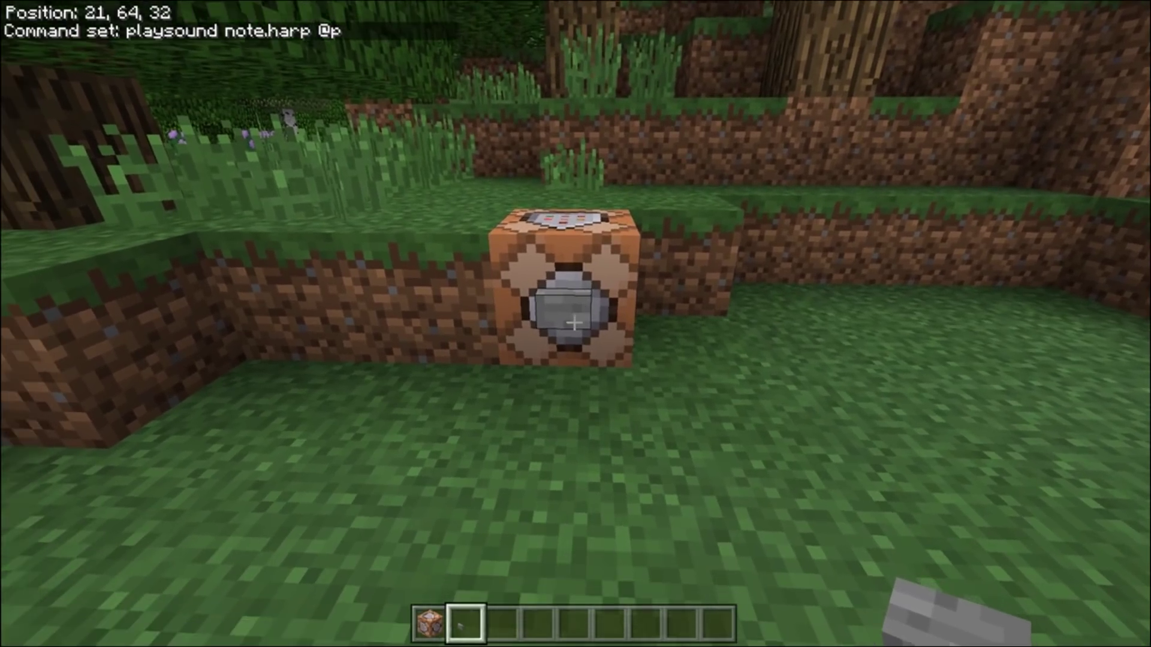
Attach the stone button to the command block and press it five times to play note.harp.
{"action": "right_click", "coordinate": [574, 323]}
{"action": "right_click", "coordinate": [574, 324]}
{"action": "right_click", "coordinate": [574, 323]}
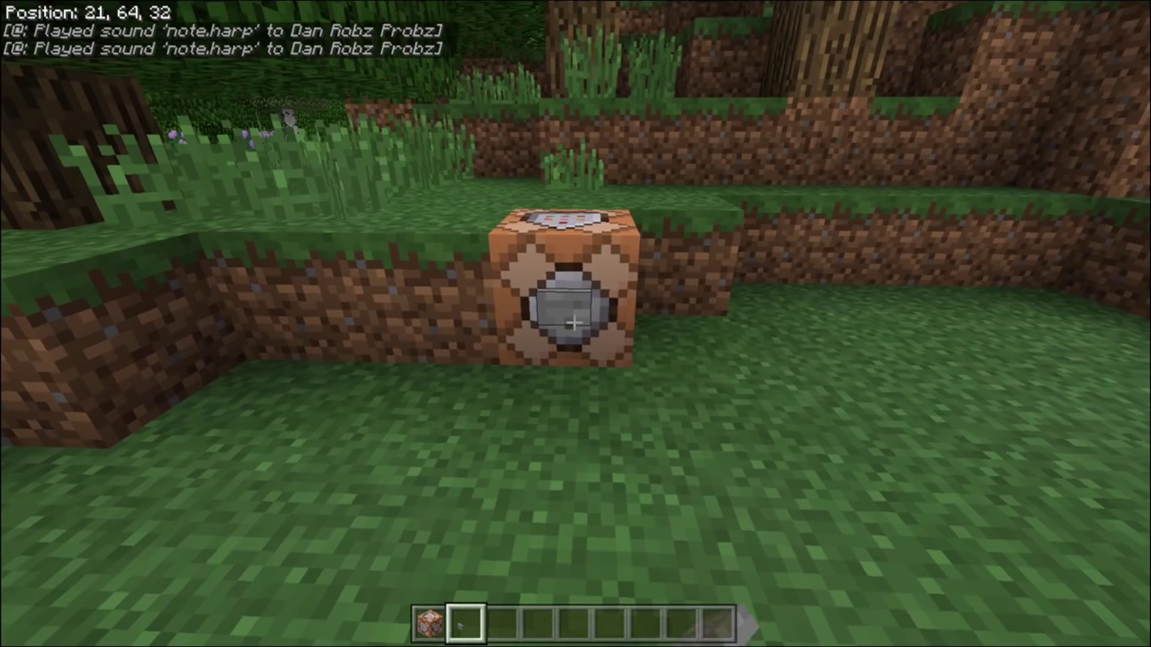
{"action": "right_click", "coordinate": [574, 324]}
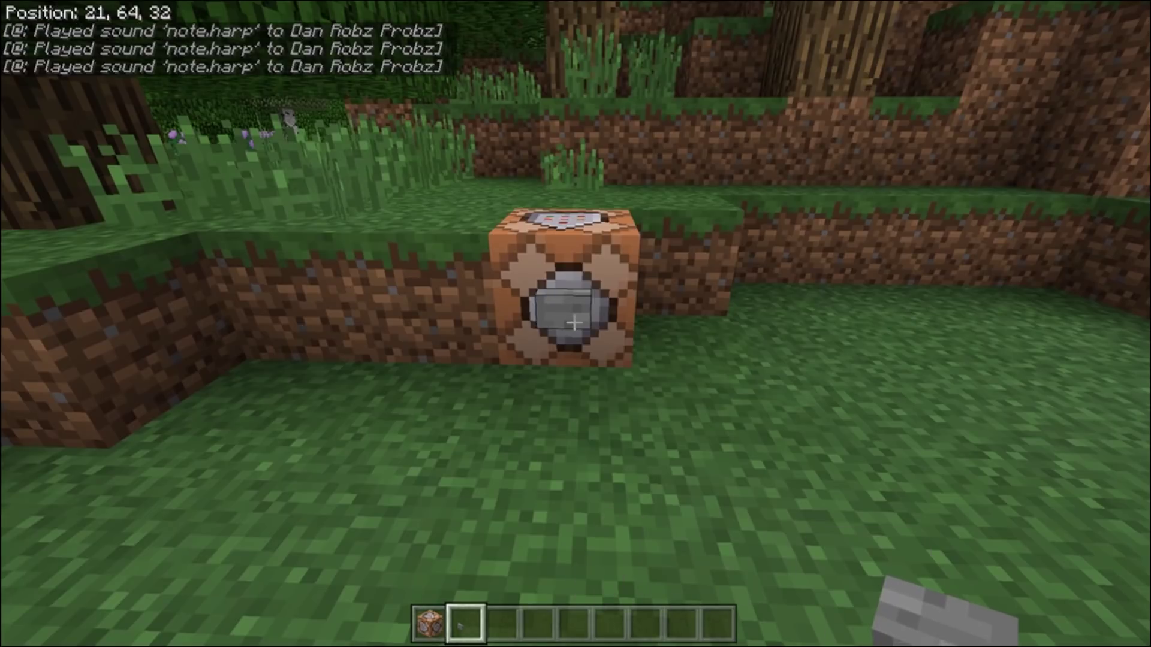
{"action": "right_click", "coordinate": [574, 324]}
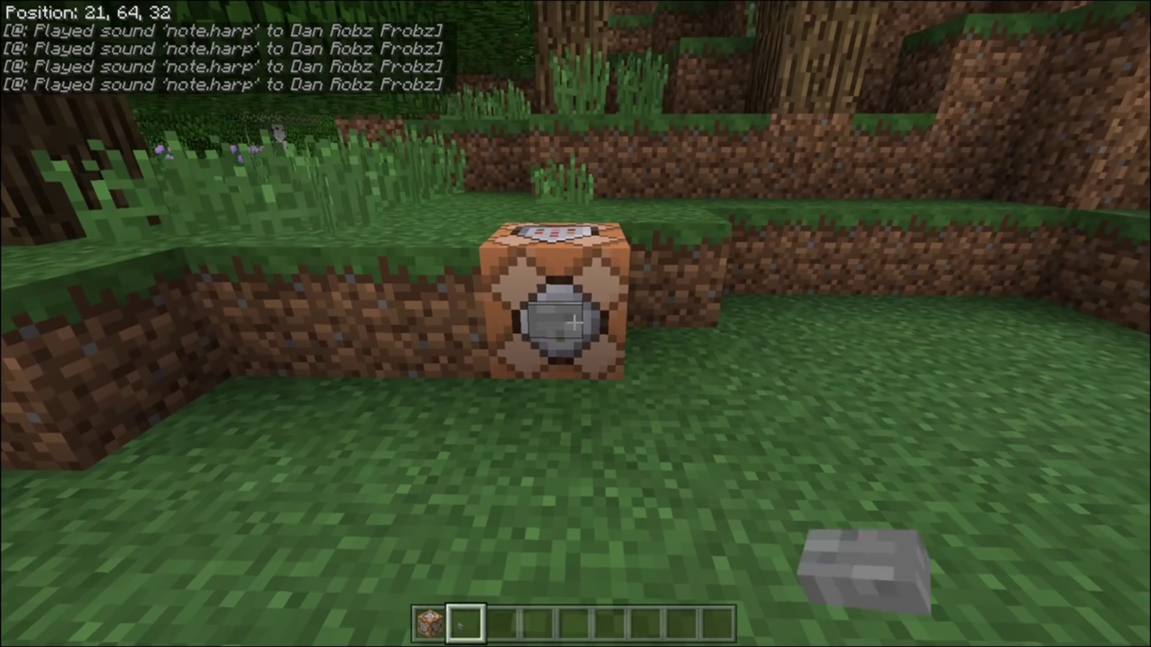
{"action": "right_click", "coordinate": [574, 323]}
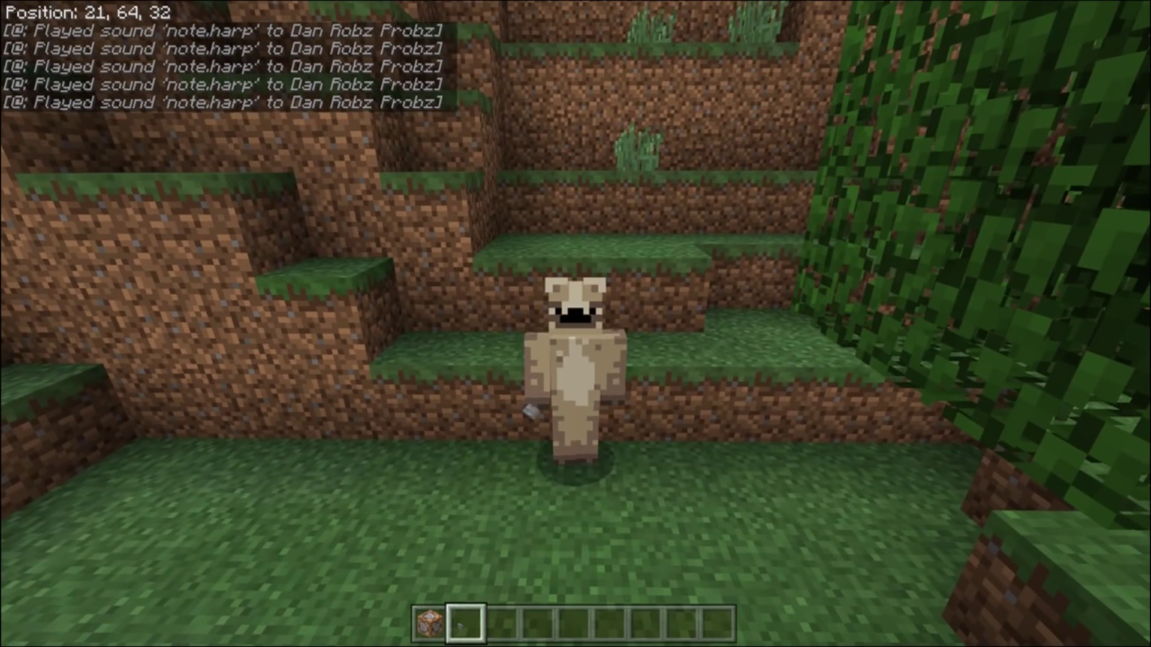
{"action": "key", "text": "Escape"}
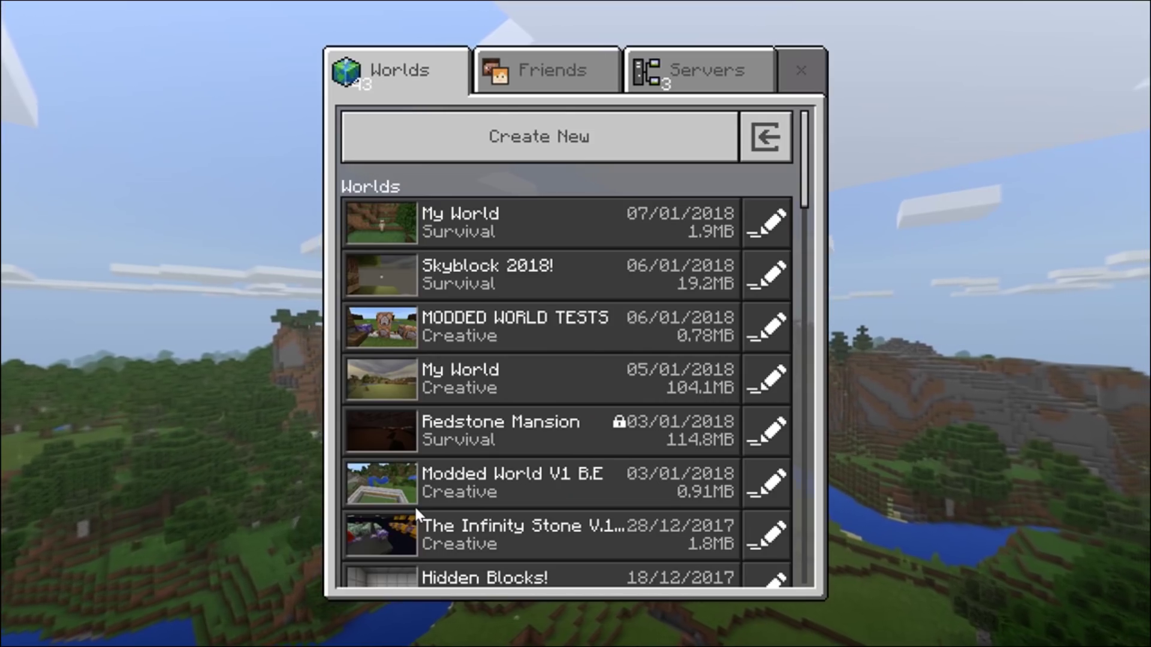
Close the Worlds list back to the main menu and dismiss the exit prompt with Cancel.
{"action": "left_click", "coordinate": [809, 66]}
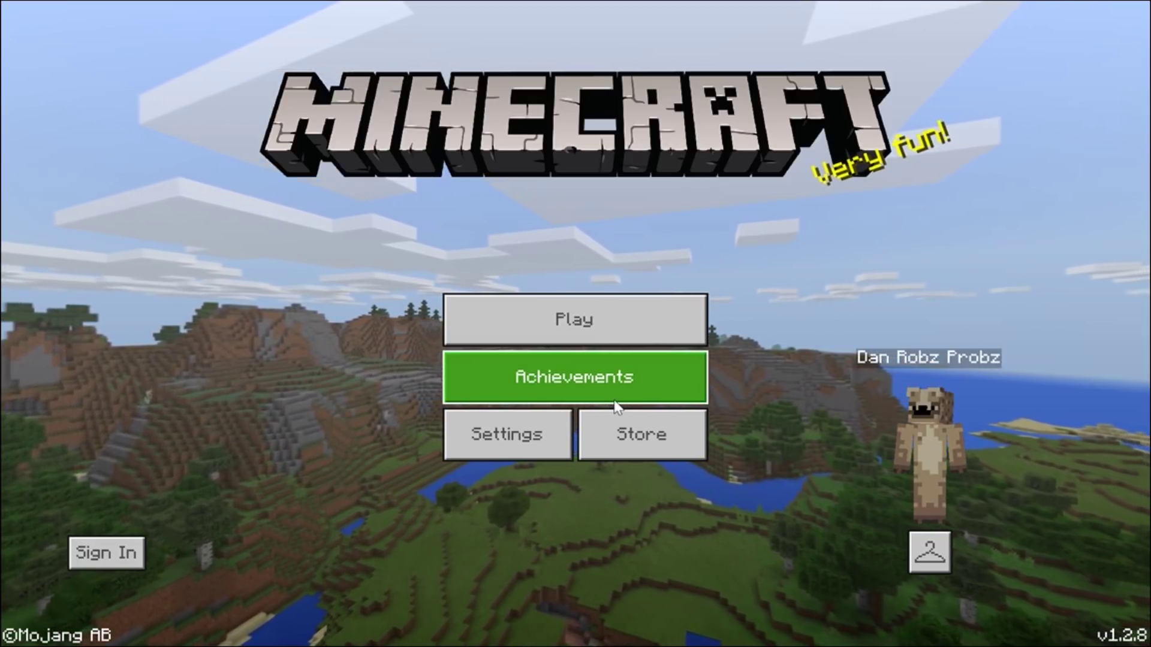
{"action": "key", "text": "Escape"}
{"action": "left_click", "coordinate": [579, 412]}
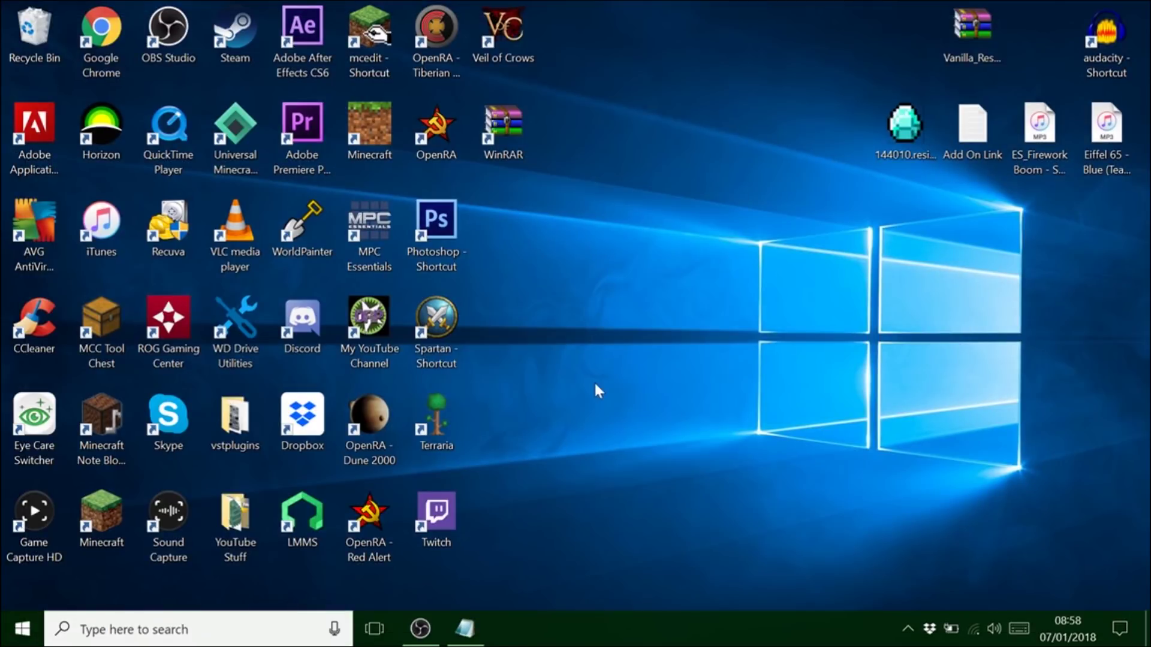
Open File Explorer at the com.mojang folder using the path saved in the Notepad note.
{"action": "left_click", "coordinate": [464, 628]}
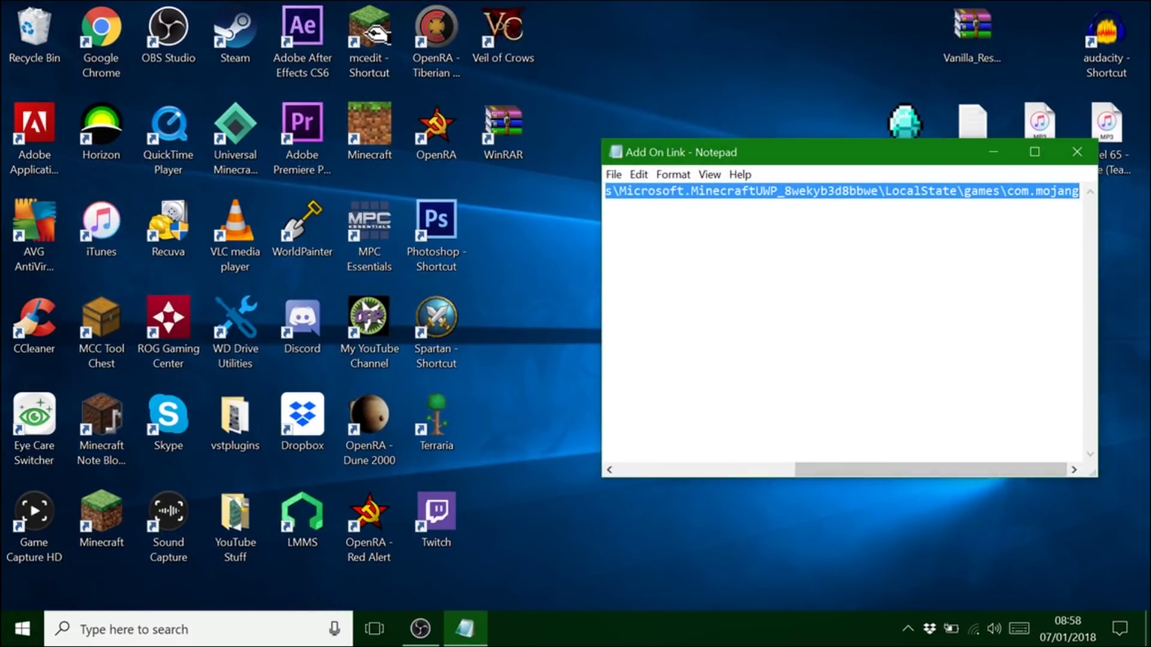
{"action": "left_click", "coordinate": [560, 352]}
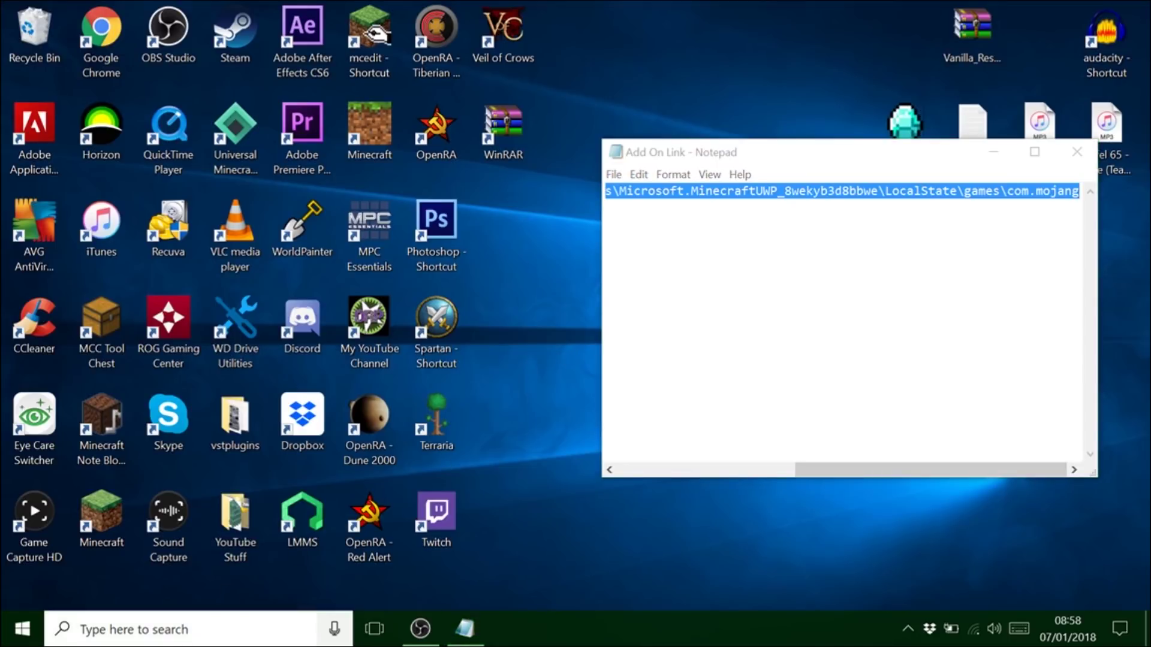
{"action": "left_click", "coordinate": [37, 633]}
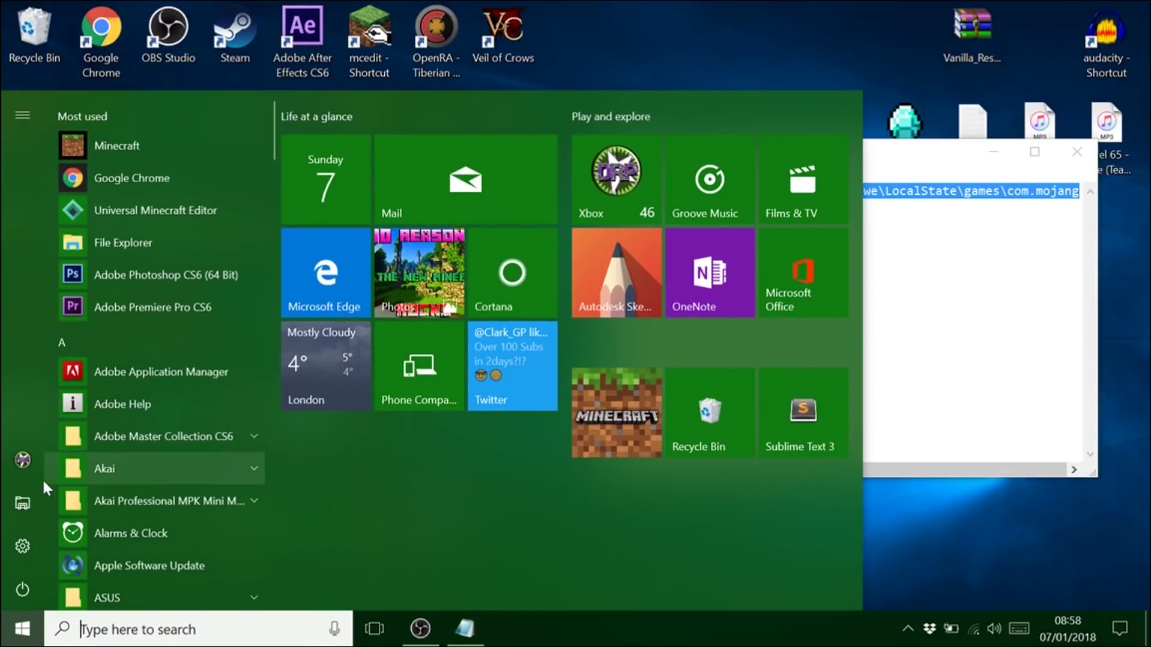
{"action": "left_click", "coordinate": [20, 465]}
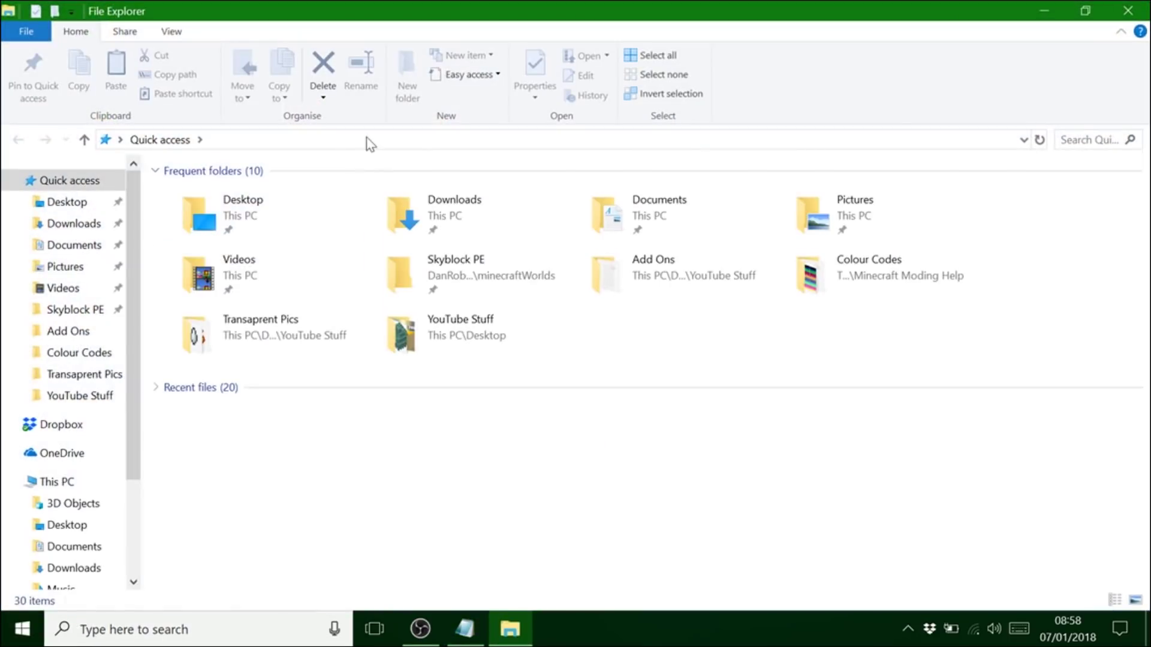
{"action": "left_click", "coordinate": [367, 140]}
{"action": "type", "text": "C:\\Users\\DanRobzProbz\\AppData\\Local\\Packages\\Microsoft.MinecraftUWP_8wekyb3d8bbwe\\LocalState\\games\\com.mojang"}
{"action": "key", "text": "Return"}
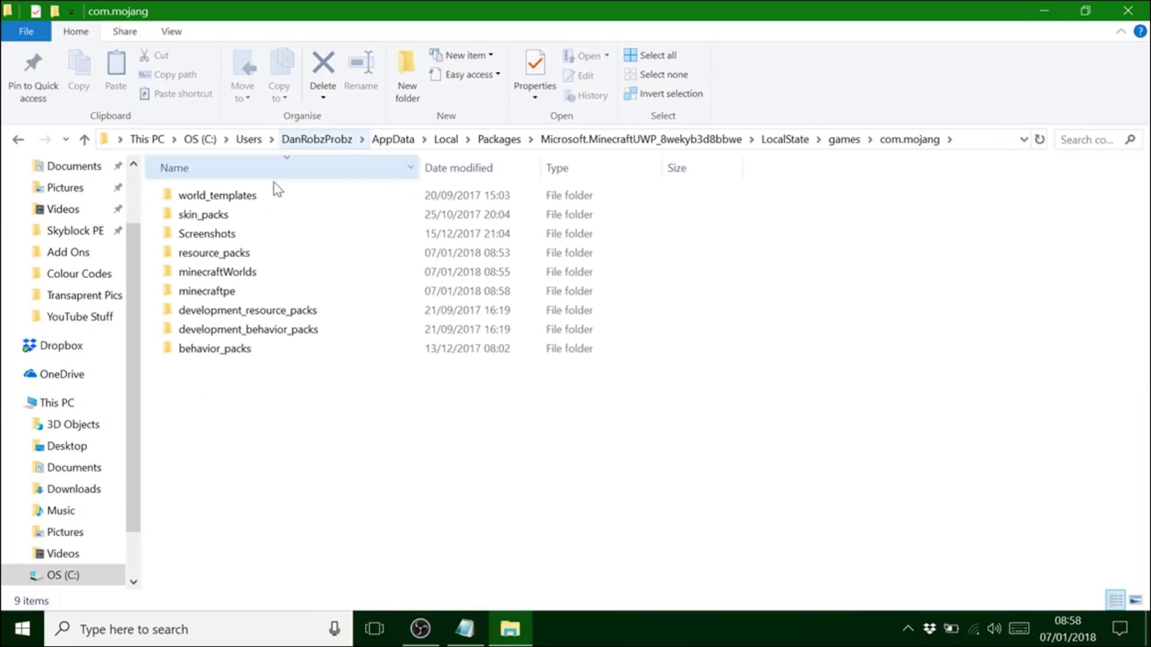
Open resource_packs, select the Diamond Custom Music folder, and minimise File Explorer.
{"action": "left_click", "coordinate": [238, 256]}
{"action": "double_click", "coordinate": [238, 256]}
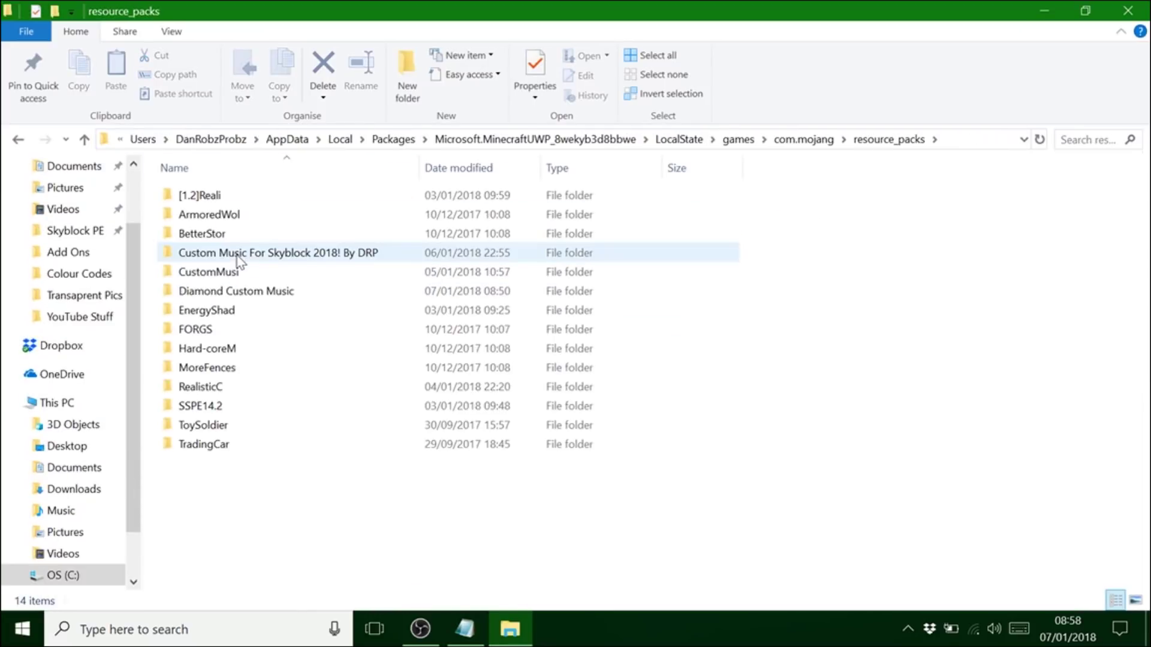
{"action": "left_click", "coordinate": [242, 299]}
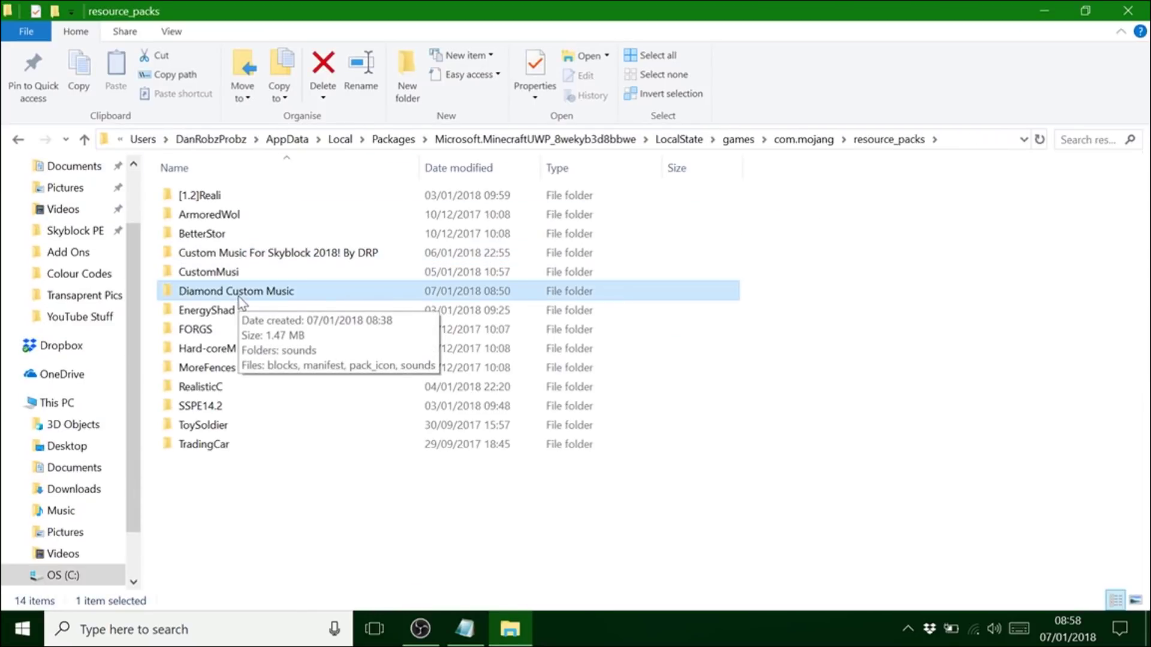
{"action": "left_click", "coordinate": [1044, 10]}
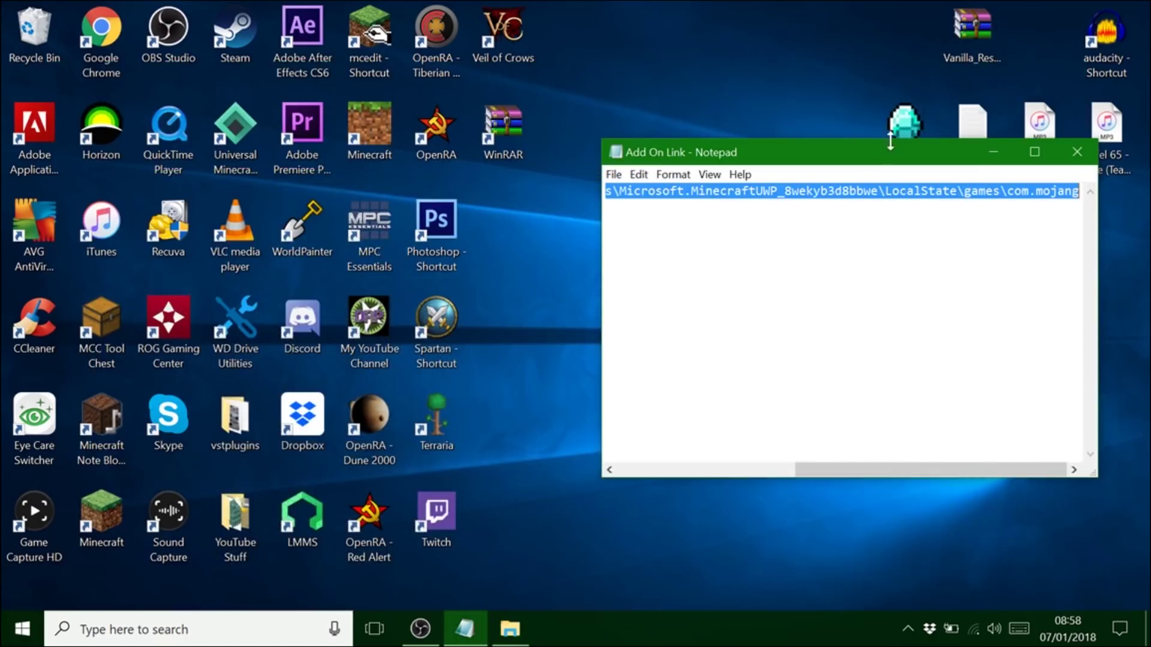
Close the Notepad note and paste a copy of Diamond Custom Music onto the desktop.
{"action": "left_click", "coordinate": [1077, 152]}
{"action": "right_click", "coordinate": [735, 181]}
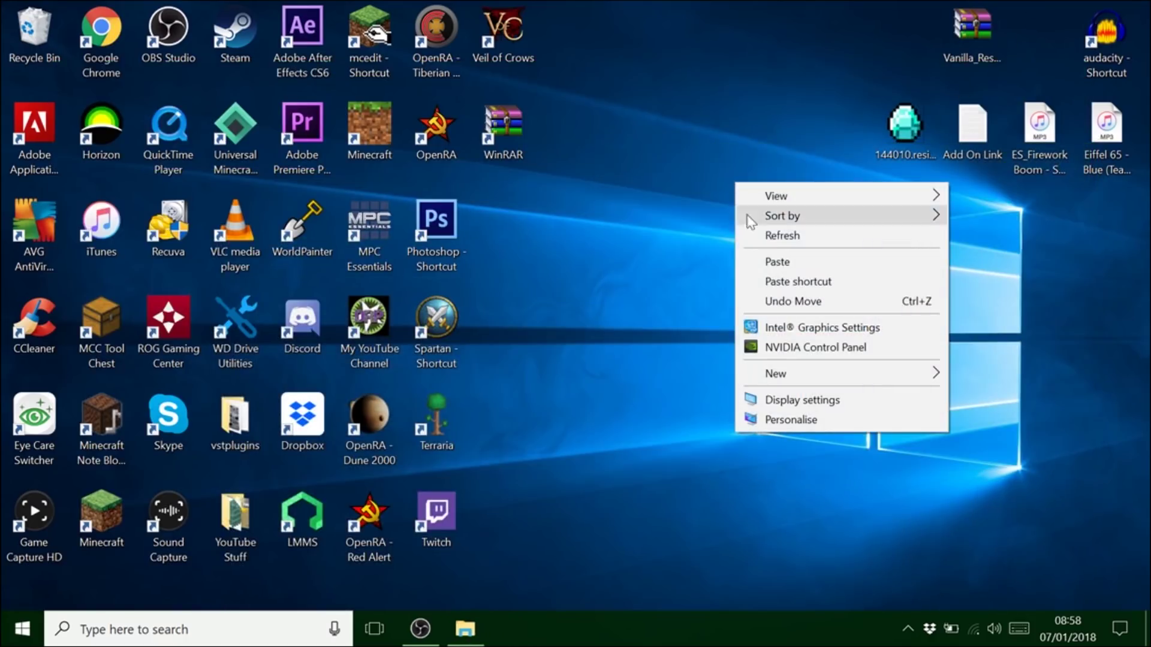
{"action": "left_click", "coordinate": [779, 261]}
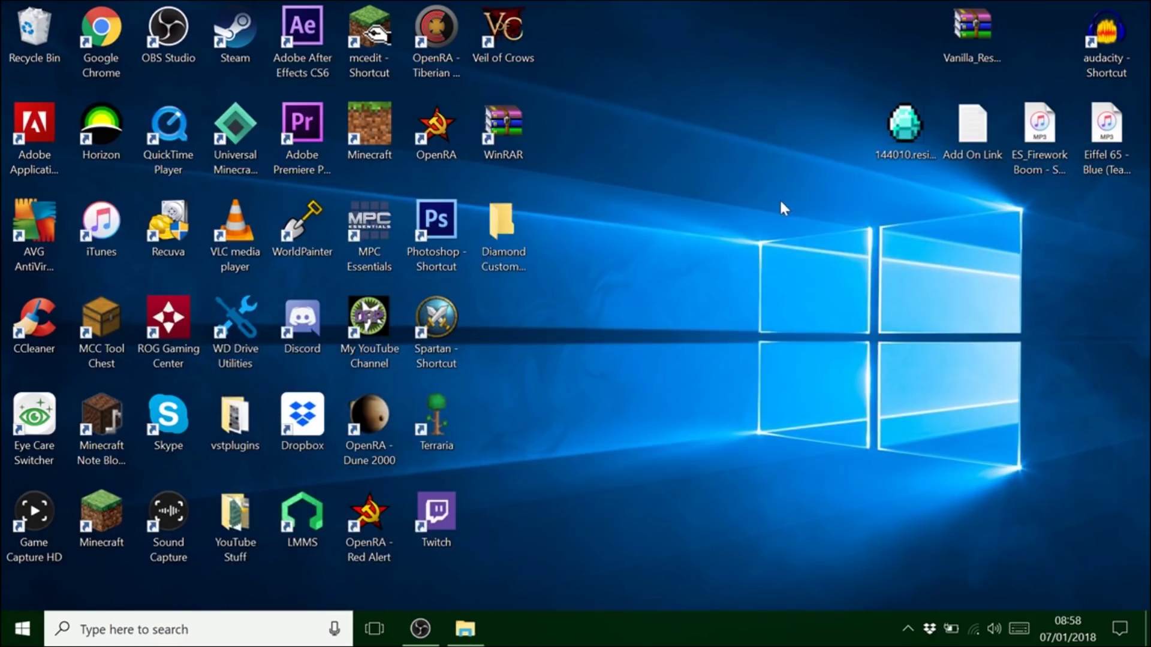
Delete Diamond Custom Music from resource_packs and return to com.mojang.
{"action": "left_click", "coordinate": [457, 630]}
{"action": "left_click", "coordinate": [260, 299]}
{"action": "key", "text": "BackSpace"}
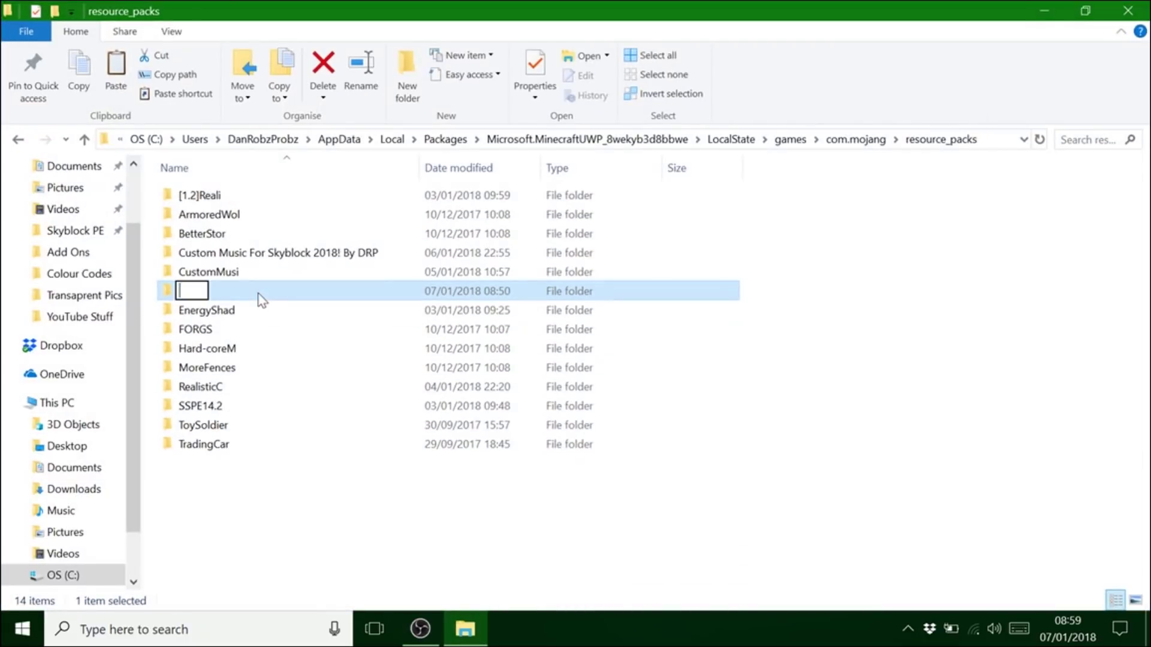
{"action": "key", "text": "Return"}
{"action": "key", "text": "Delete"}
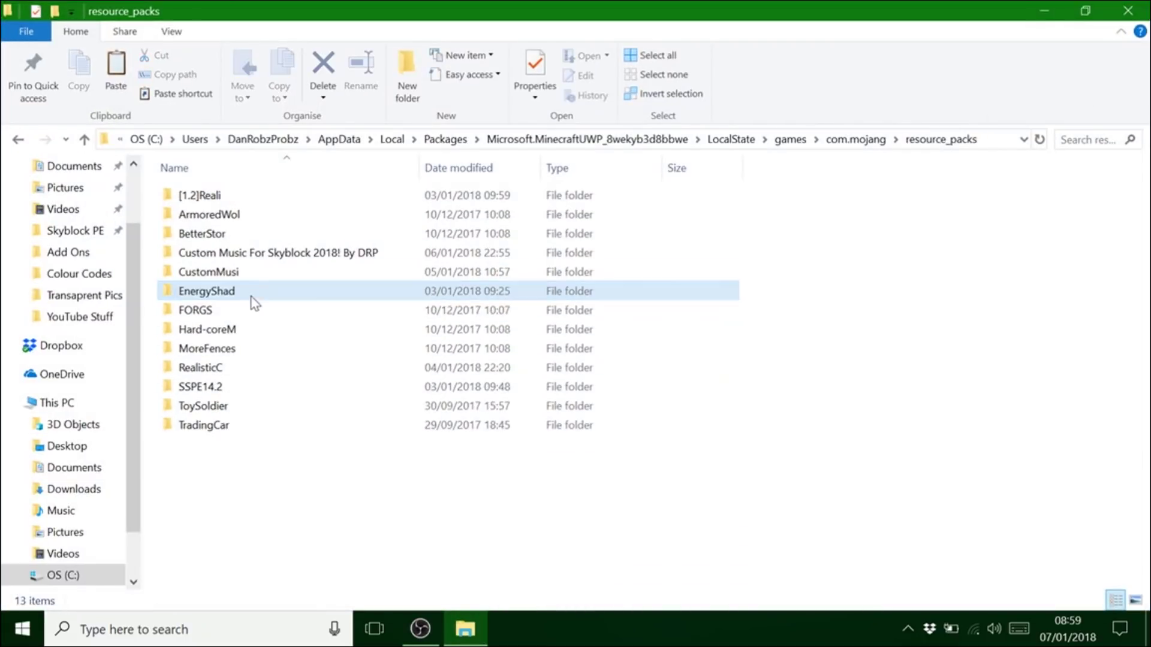
{"action": "left_click", "coordinate": [19, 142]}
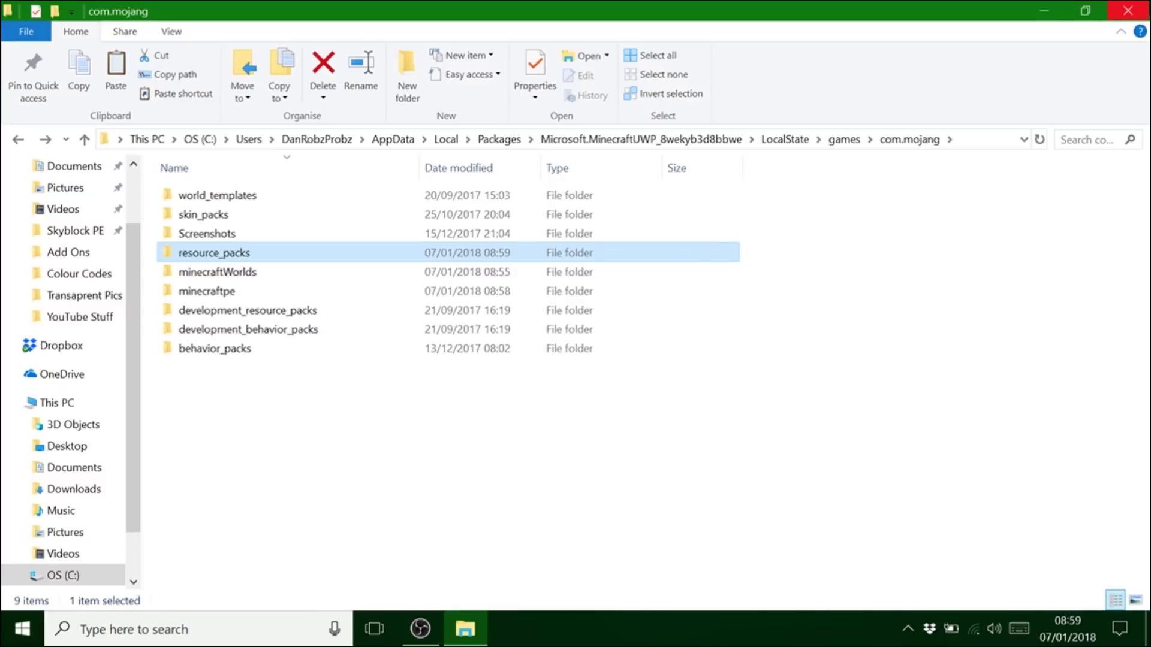
Browse minecraftWorlds and sort the worlds by Date modified, newest first.
{"action": "double_click", "coordinate": [337, 275]}
{"action": "double_click", "coordinate": [316, 196]}
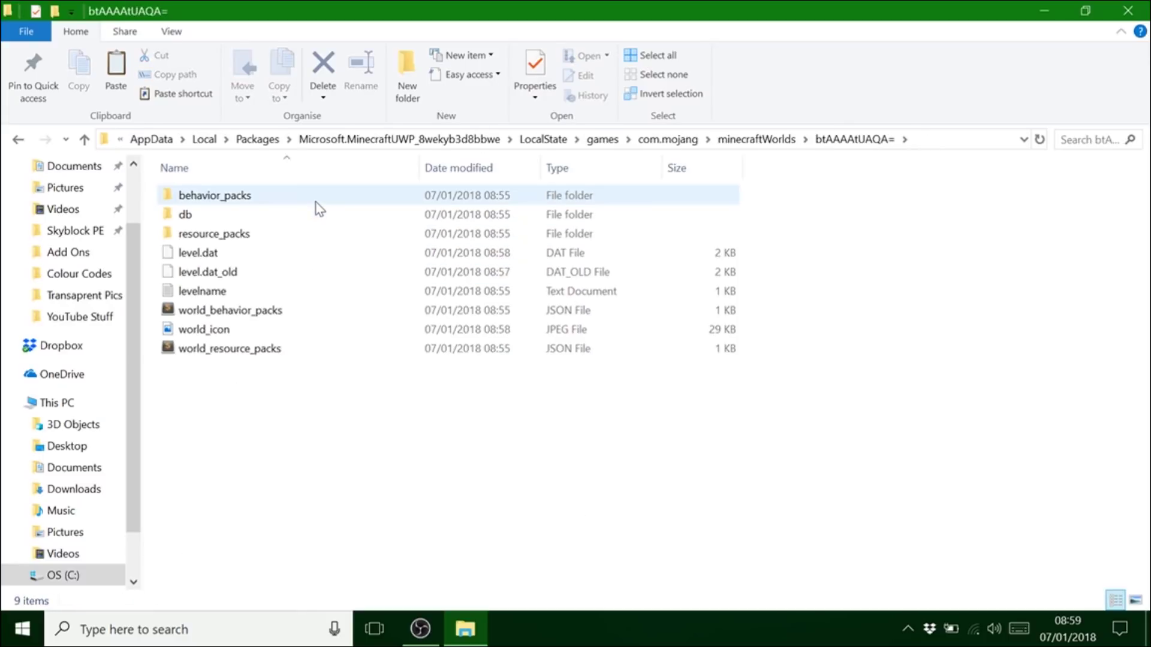
{"action": "left_click", "coordinate": [18, 141]}
{"action": "left_click", "coordinate": [18, 141]}
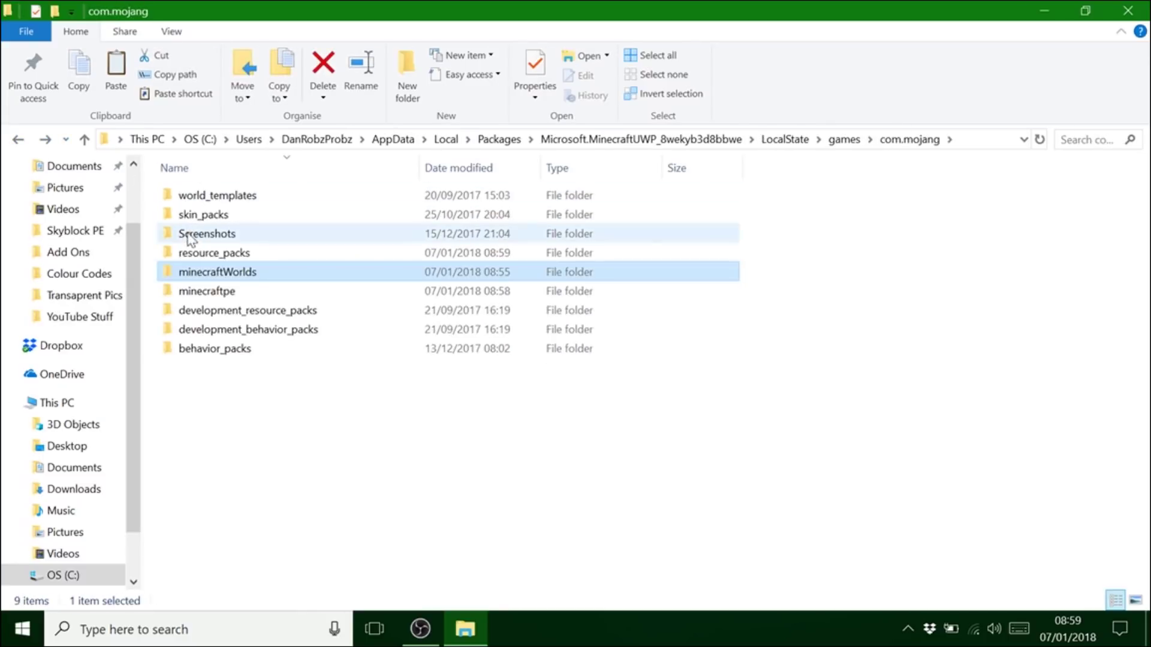
{"action": "double_click", "coordinate": [207, 272]}
{"action": "double_click", "coordinate": [208, 195]}
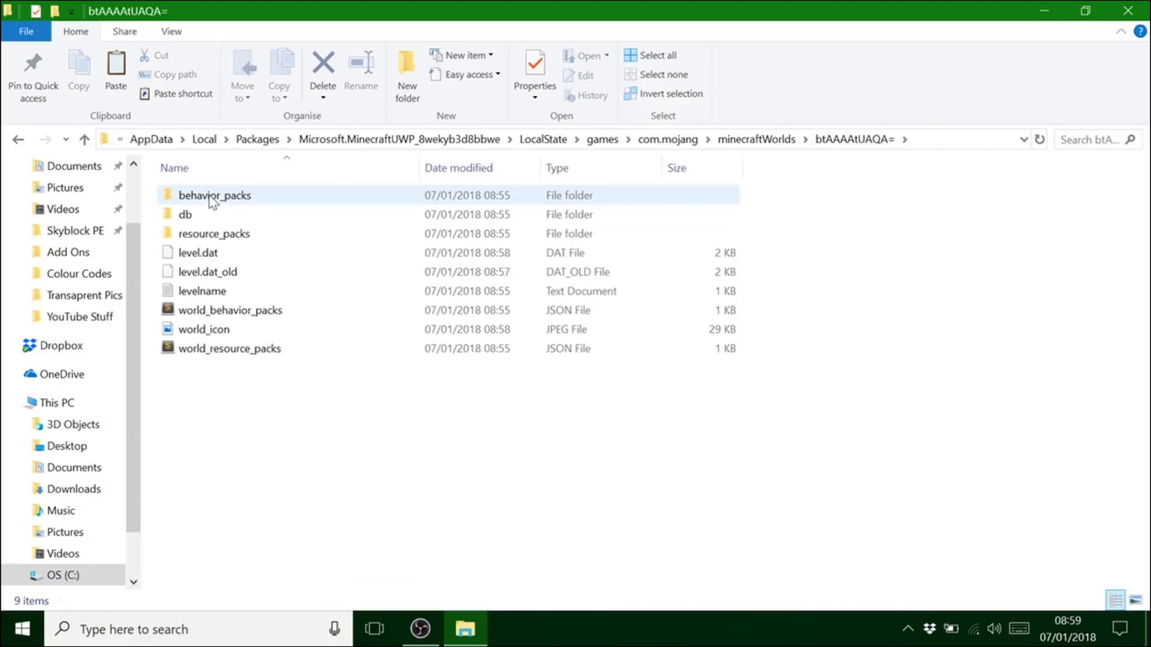
{"action": "left_click", "coordinate": [18, 141]}
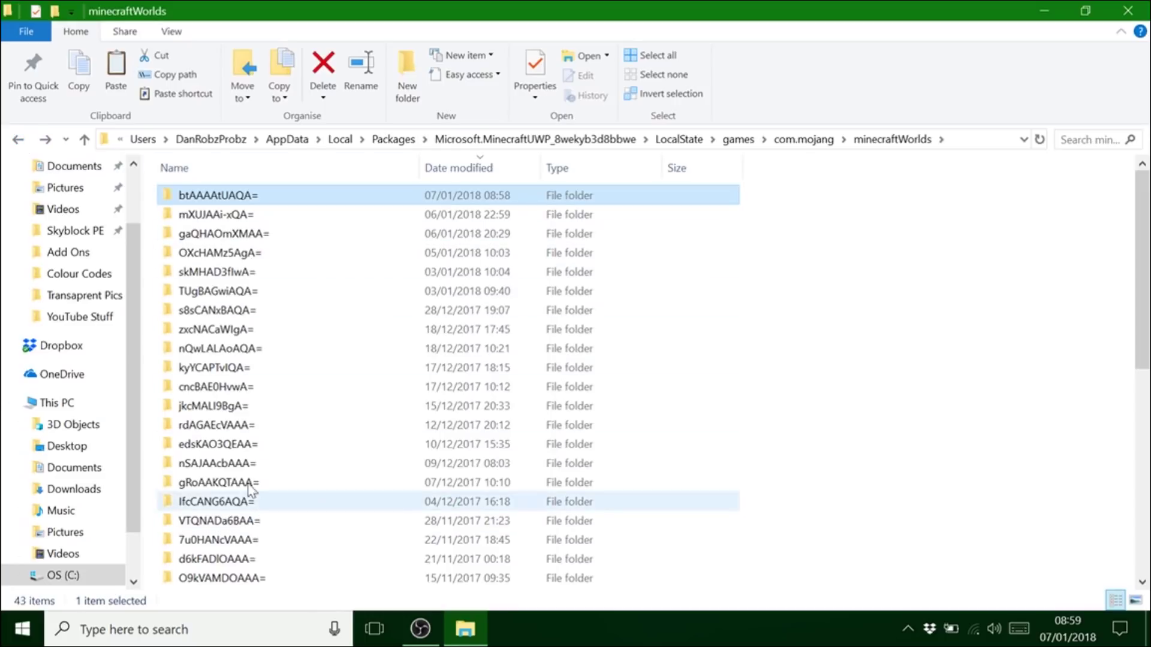
{"action": "left_click", "coordinate": [475, 169]}
{"action": "left_click", "coordinate": [475, 170]}
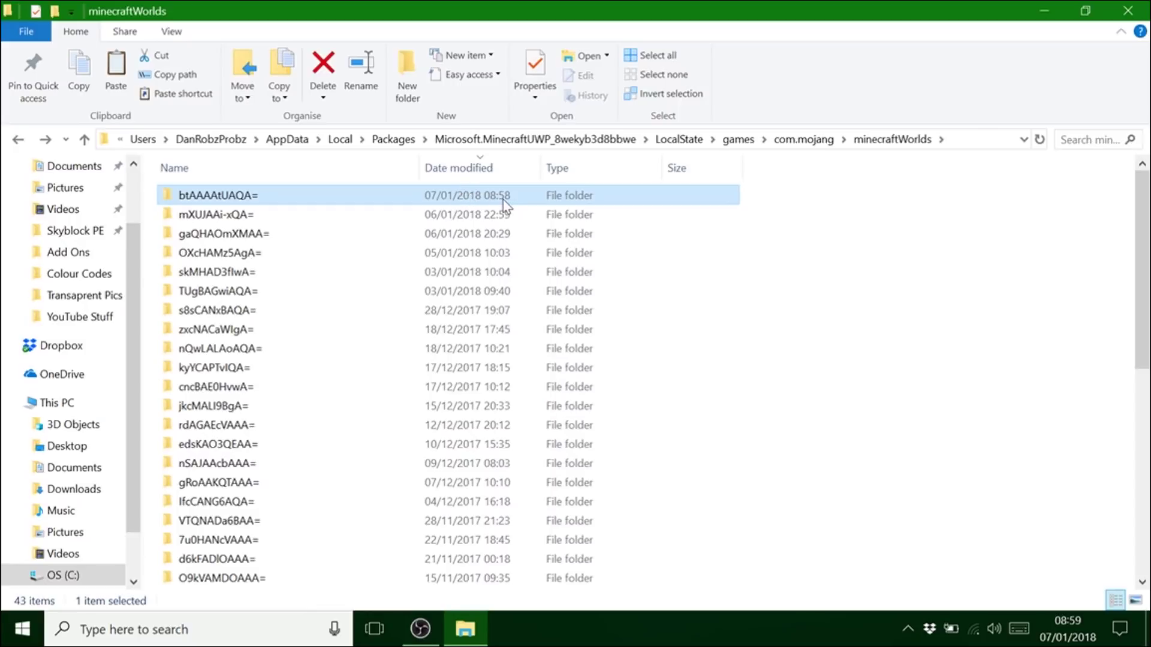
Open world btAAAAtUAQA='s resource_packs and check the Diamond Custom Music contents.
{"action": "double_click", "coordinate": [488, 204]}
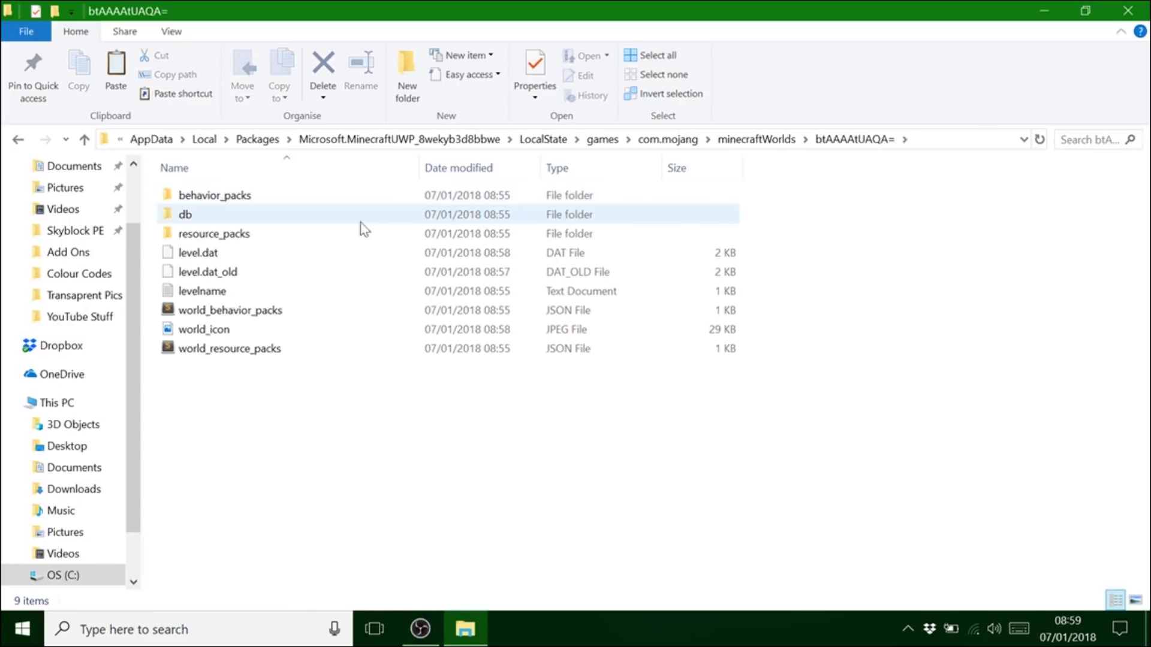
{"action": "double_click", "coordinate": [264, 232]}
{"action": "double_click", "coordinate": [258, 199]}
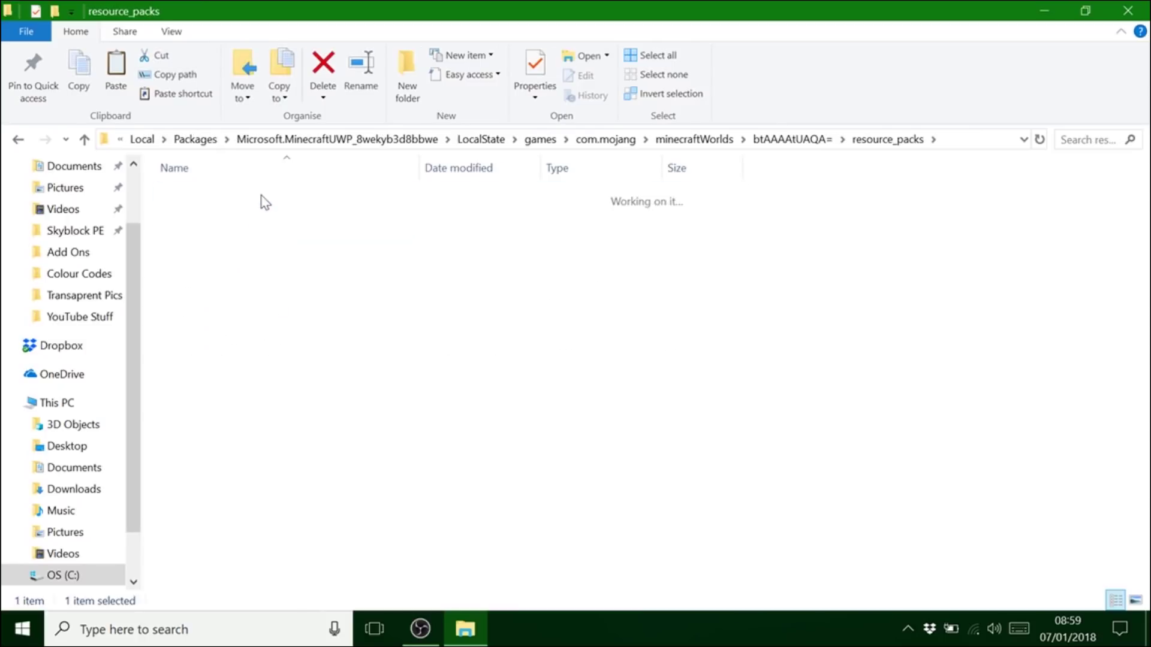
{"action": "left_click", "coordinate": [18, 140]}
{"action": "left_click", "coordinate": [18, 139]}
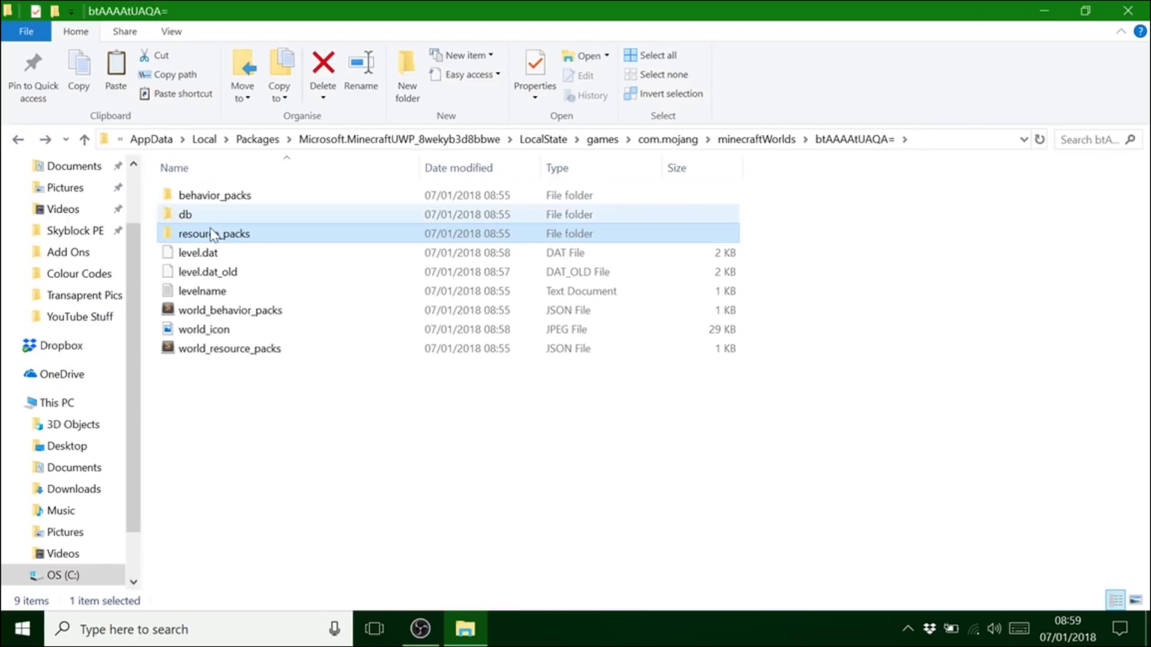
Delete Diamond Custom Music from the world's resource_packs, back out to com.mojang, and close Explorer.
{"action": "double_click", "coordinate": [213, 235]}
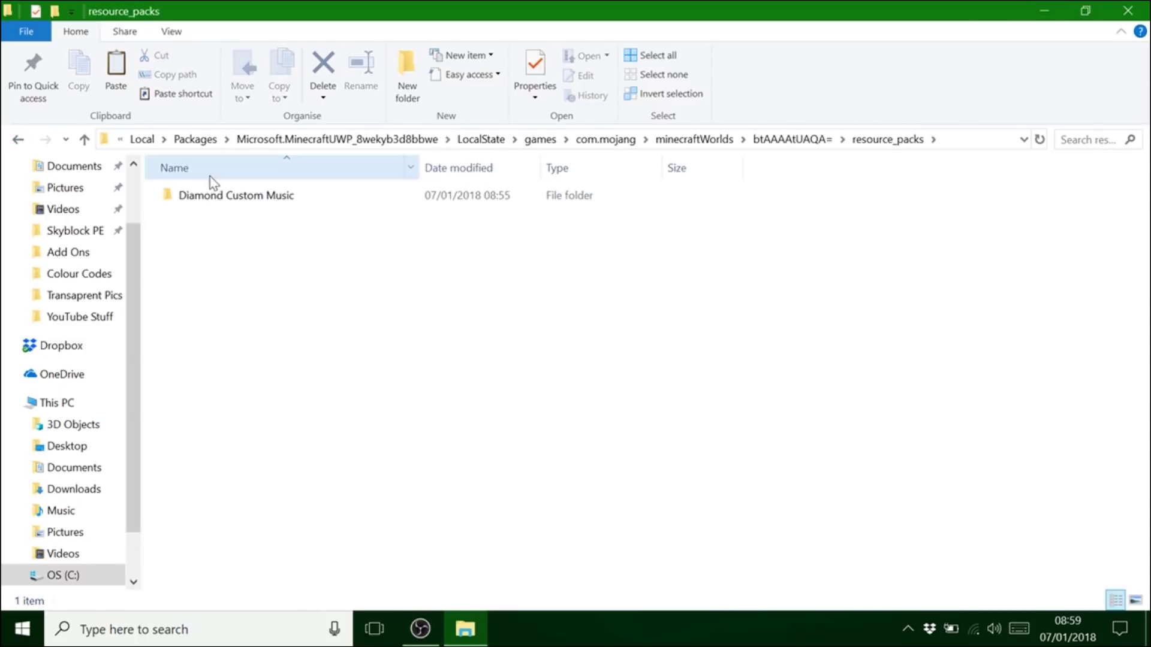
{"action": "left_click", "coordinate": [211, 195]}
{"action": "key", "text": "Delete"}
{"action": "left_click", "coordinate": [18, 139]}
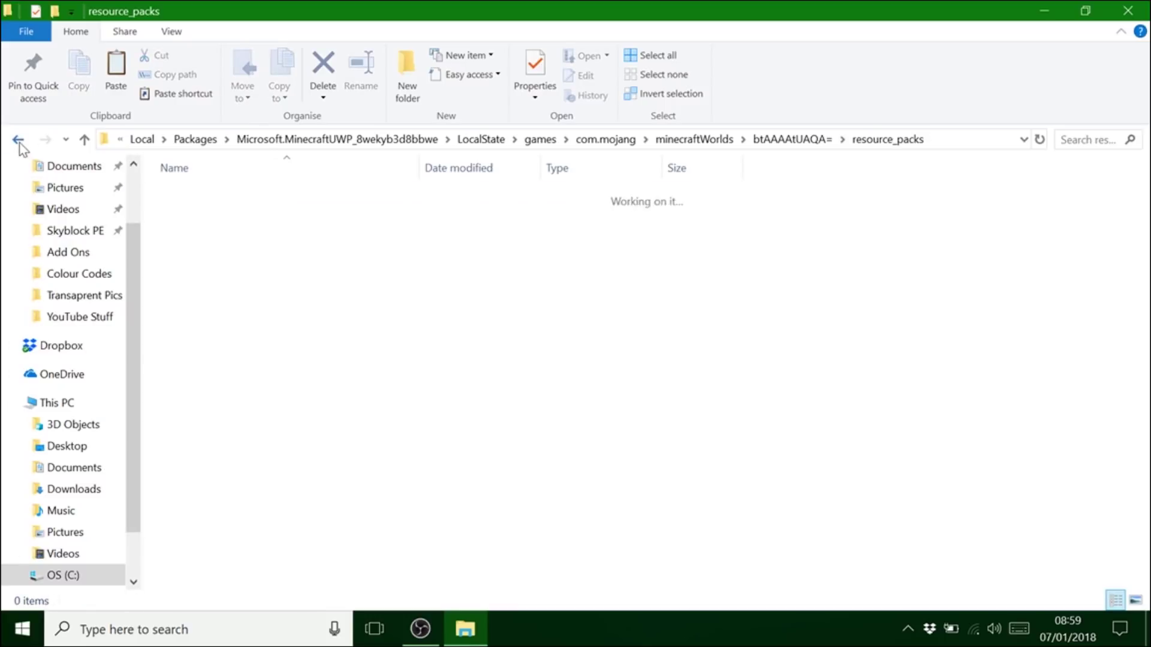
{"action": "left_click", "coordinate": [18, 139]}
{"action": "left_click", "coordinate": [18, 139]}
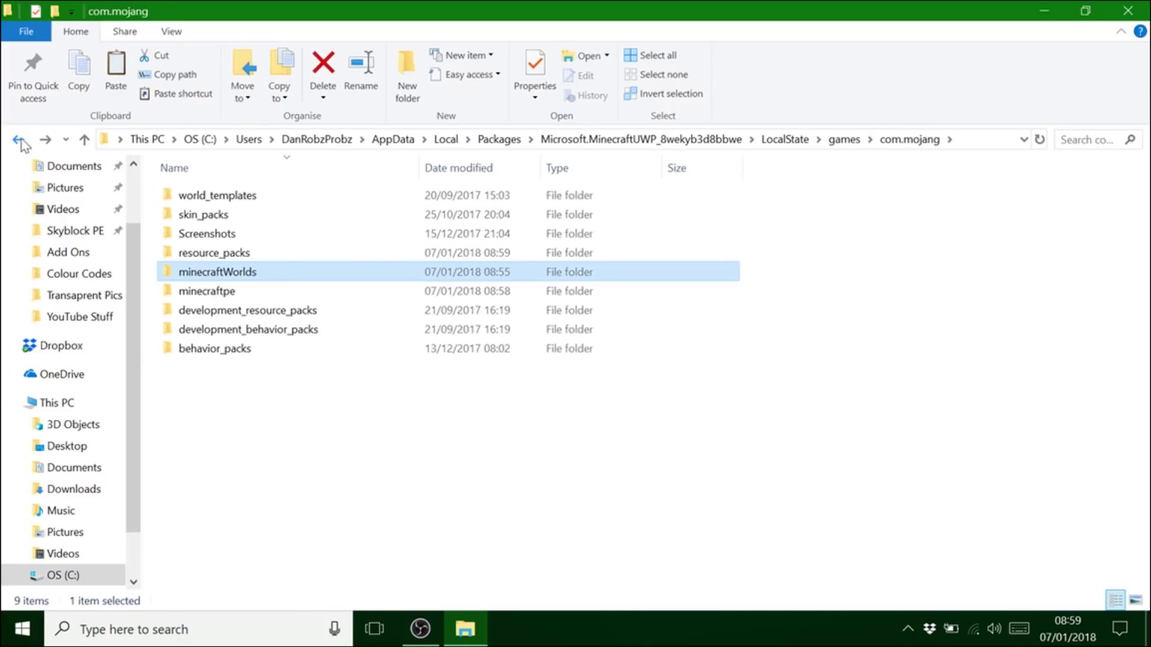
{"action": "left_click", "coordinate": [1127, 10]}
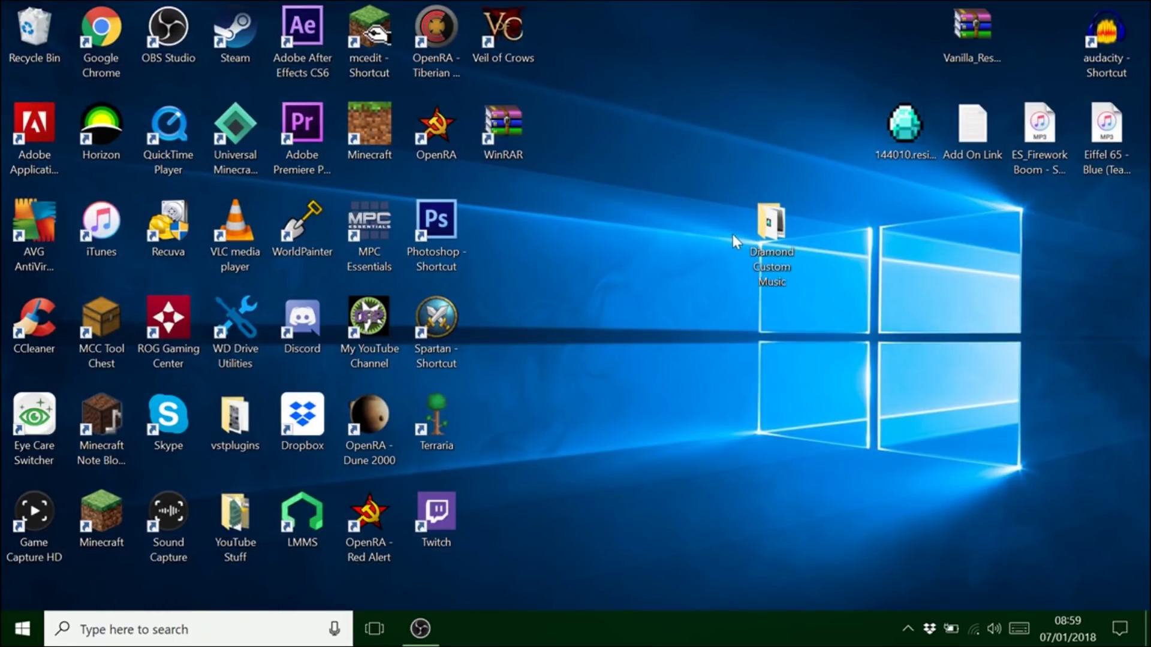